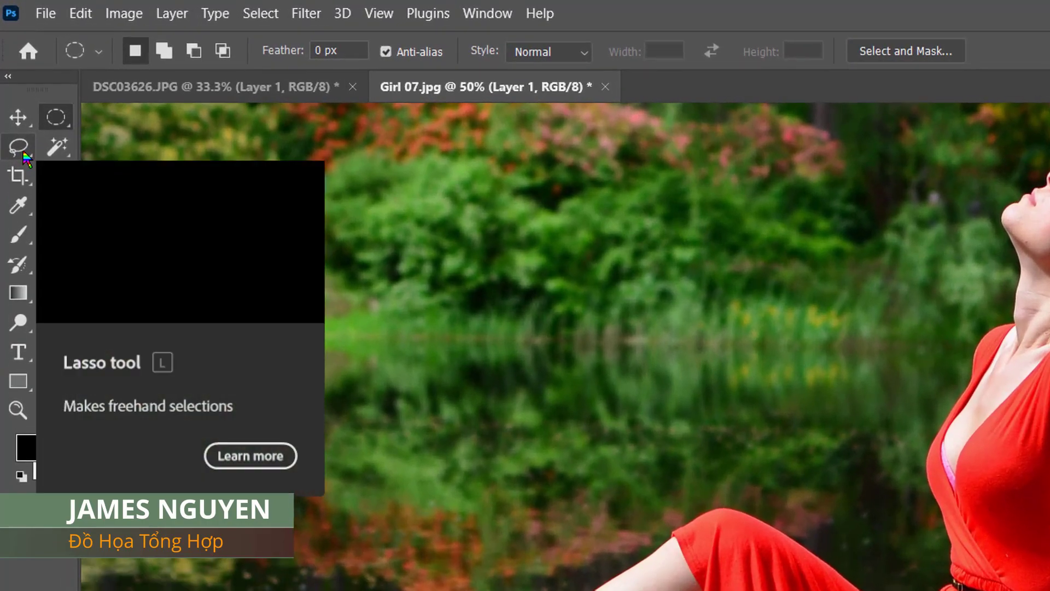
# Step: Draw freehand Lasso selections over the background bushes and the shoreline, adding an overlapping area of bushes to the shoreline selection
pyautogui.click(23, 154)
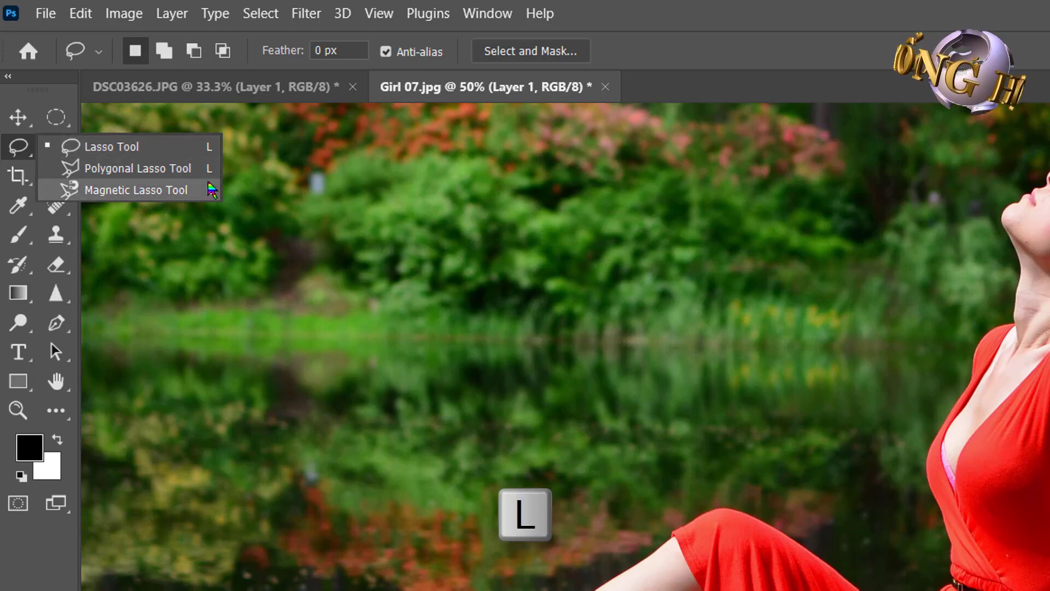
pyautogui.click(143, 149)
pyautogui.moveTo(234, 250)
pyautogui.mouseDown()
pyautogui.moveTo(251, 205)
pyautogui.moveTo(286, 172)
pyautogui.moveTo(380, 168)
pyautogui.moveTo(438, 216)
pyautogui.moveTo(423, 294)
pyautogui.moveTo(337, 336)
pyautogui.moveTo(265, 309)
pyautogui.moveTo(225, 258)
pyautogui.mouseUp()
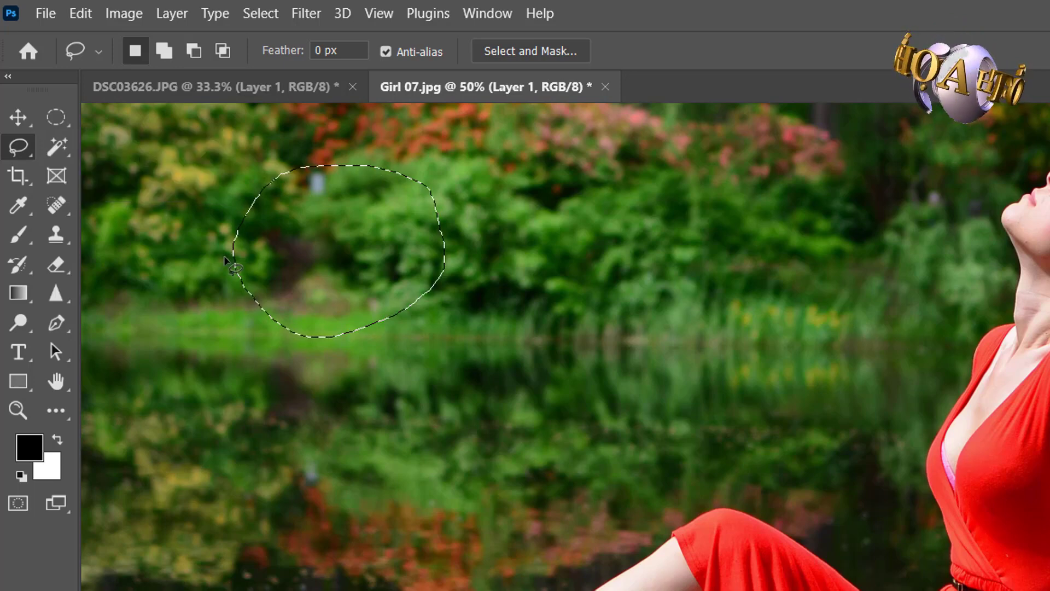
pyautogui.moveTo(157, 312)
pyautogui.mouseDown()
pyautogui.moveTo(203, 247)
pyautogui.moveTo(335, 235)
pyautogui.moveTo(399, 265)
pyautogui.moveTo(373, 340)
pyautogui.moveTo(279, 368)
pyautogui.moveTo(184, 346)
pyautogui.moveTo(162, 323)
pyautogui.mouseUp()
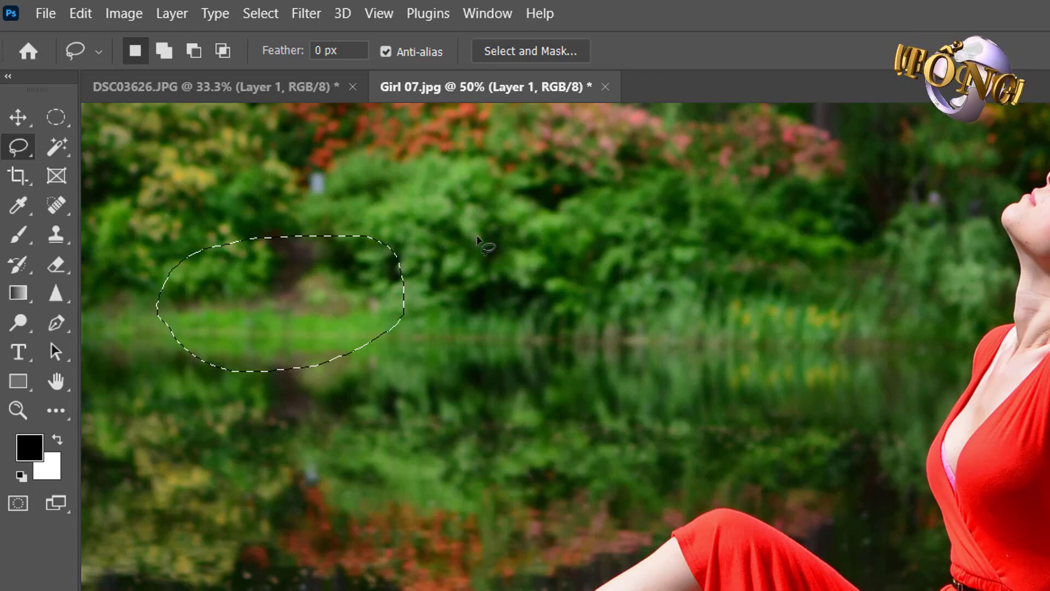
pyautogui.moveTo(432, 194)
pyautogui.keyDown('shift'); pyautogui.mouseDown()
pyautogui.moveTo(374, 188)
pyautogui.moveTo(294, 232)
pyautogui.moveTo(304, 290)
pyautogui.moveTo(487, 325)
pyautogui.moveTo(554, 295)
pyautogui.moveTo(515, 221)
pyautogui.moveTo(389, 190)
pyautogui.mouseUp(); pyautogui.keyUp('shift')
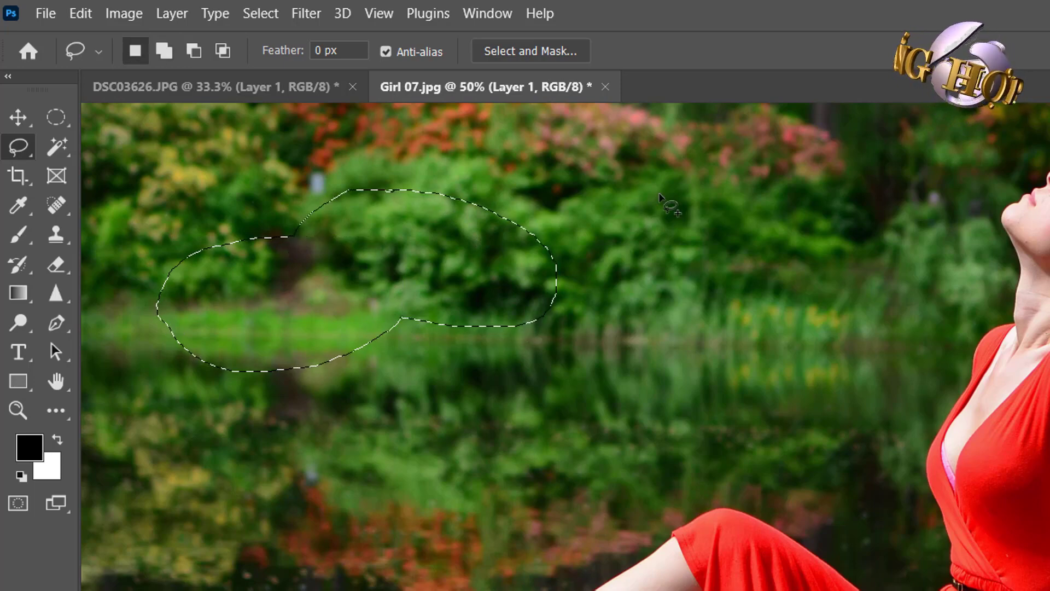
# Step: Draw a new freehand selection over the dark water below the shoreline and deselect it
pyautogui.moveTo(242, 427)
pyautogui.mouseDown()
pyautogui.moveTo(293, 403)
pyautogui.moveTo(495, 386)
pyautogui.moveTo(262, 467)
pyautogui.moveTo(235, 436)
pyautogui.moveTo(242, 428)
pyautogui.mouseUp()
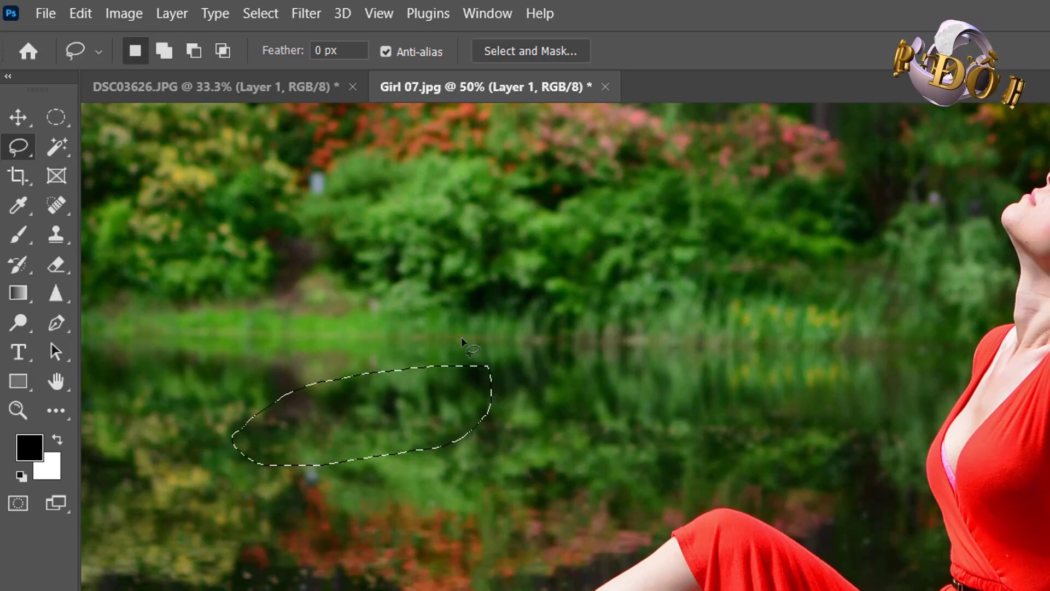
pyautogui.click(32, 157)
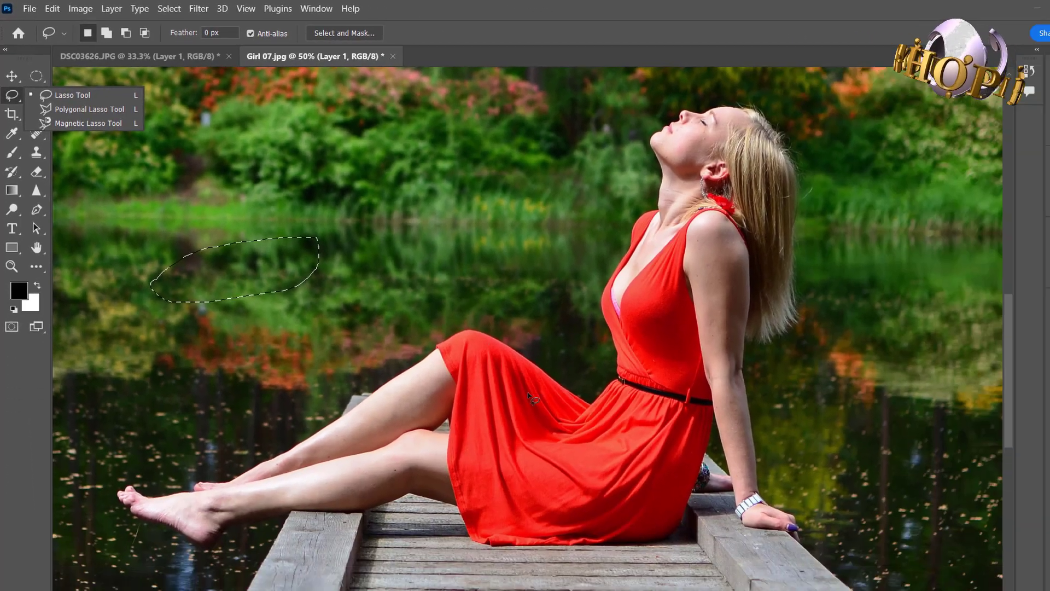
pyautogui.press('space')
pyautogui.moveTo(545, 435)
pyautogui.mouseDown()
pyautogui.moveTo(542, 261)
pyautogui.moveTo(531, 289)
pyautogui.moveTo(385, 338)
pyautogui.mouseUp()
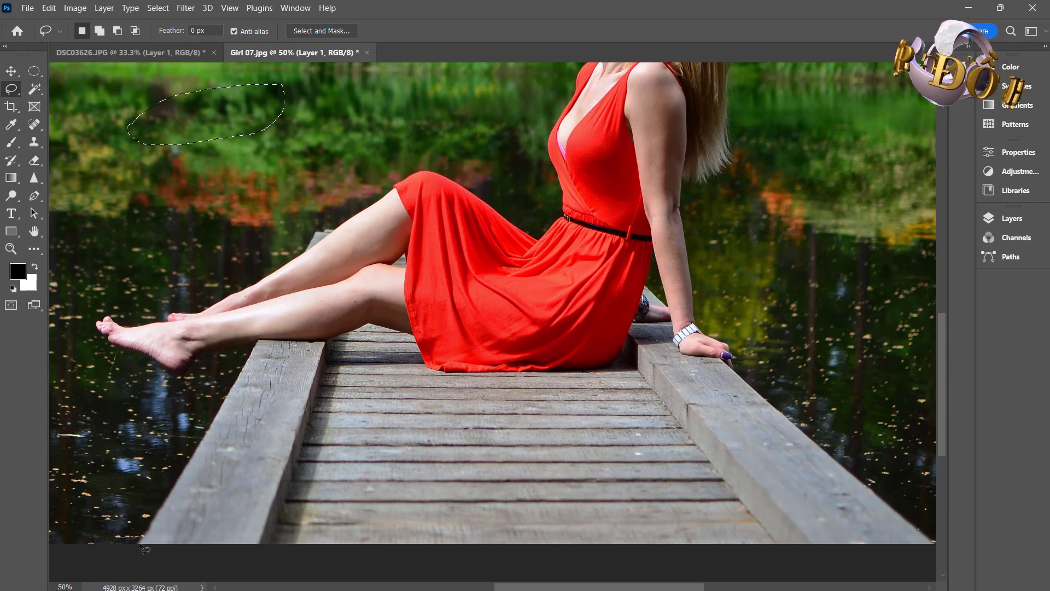
pyautogui.hotkey('ctrl', 'd')
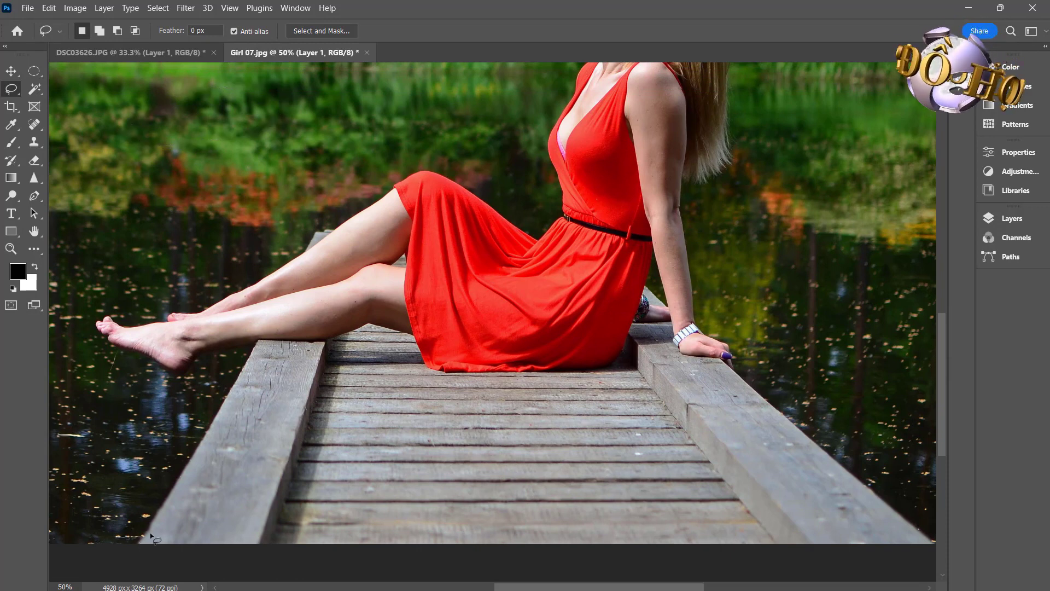
# Step: Outline the wooden dock with a closed straight-edged selection using the Polygonal Lasso tool
pyautogui.rightClick(15, 95)
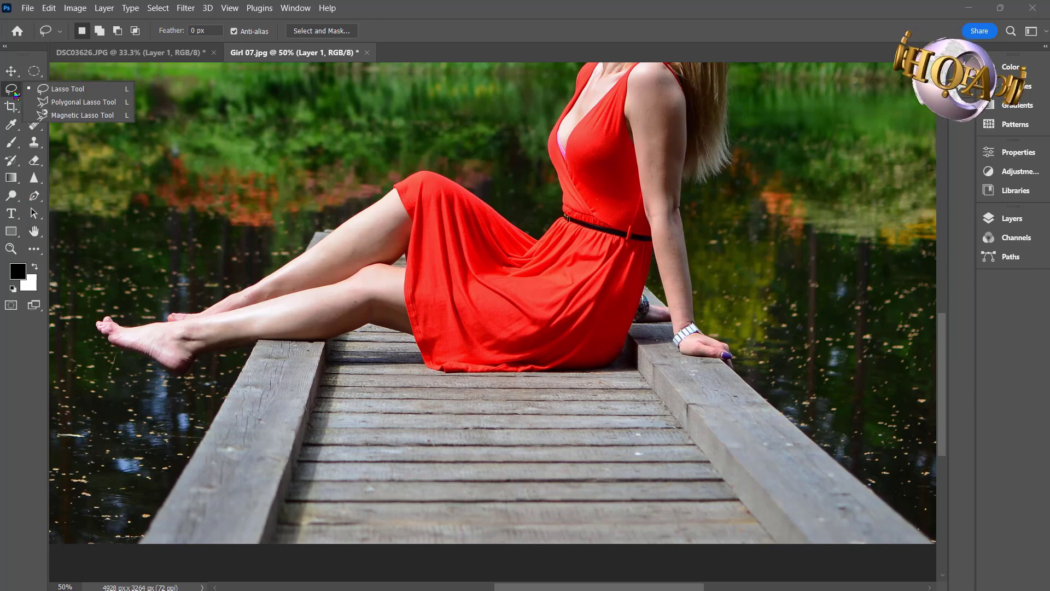
pyautogui.click(79, 103)
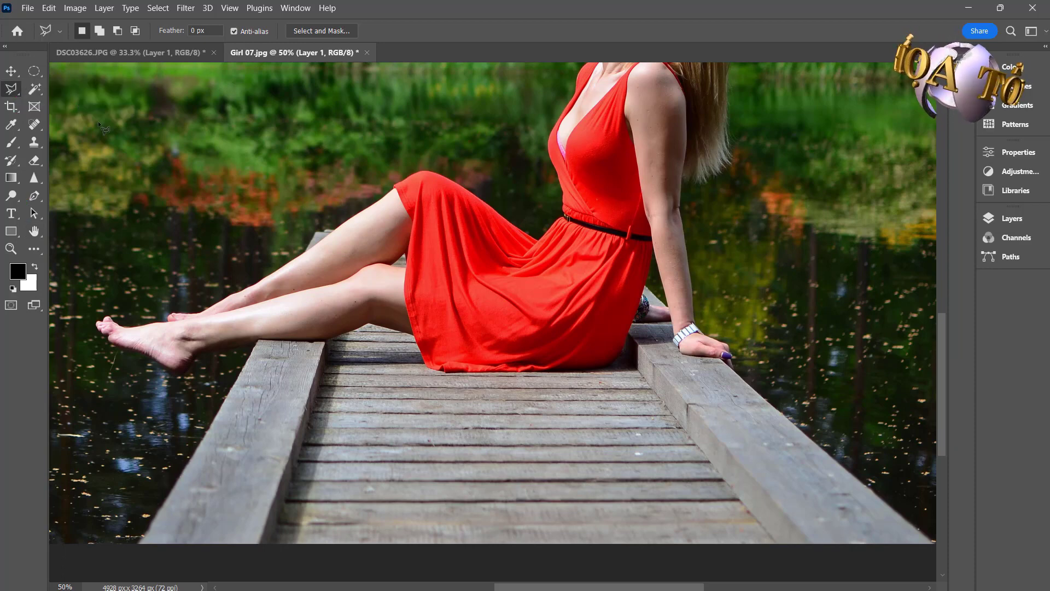
pyautogui.click(141, 543)
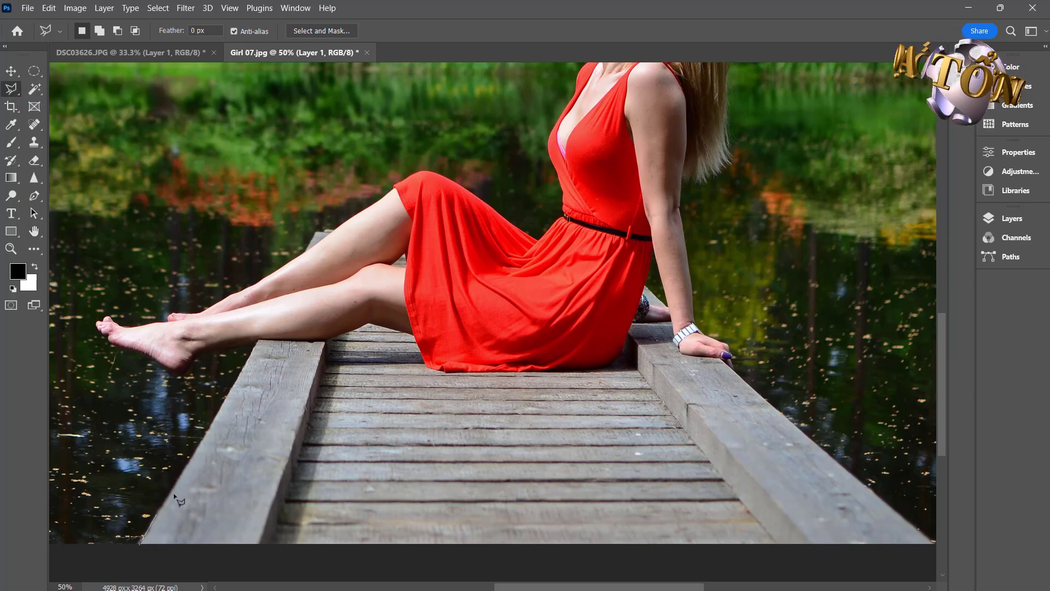
pyautogui.click(318, 234)
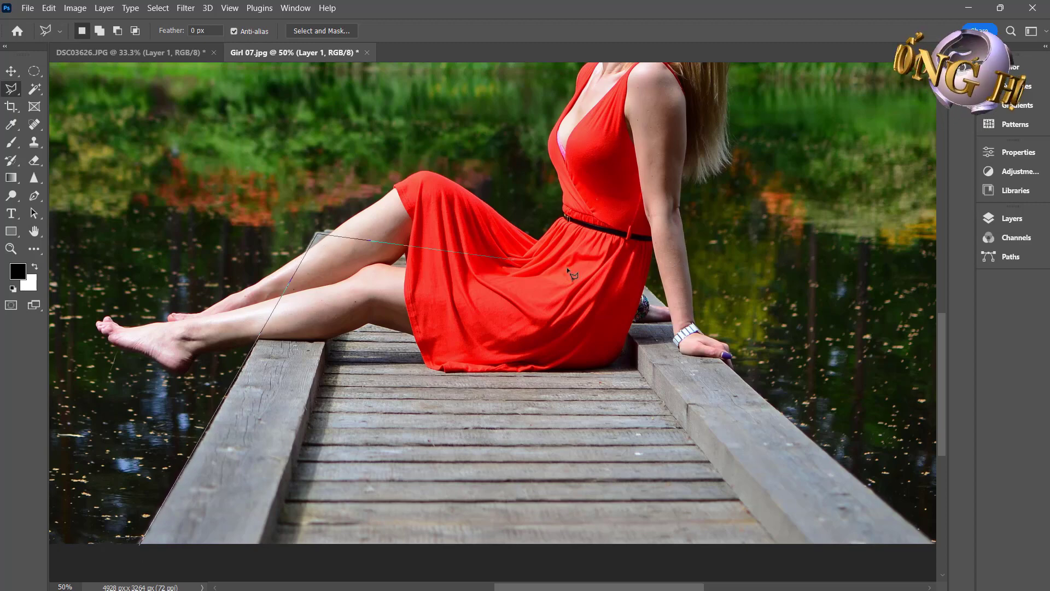
pyautogui.click(647, 282)
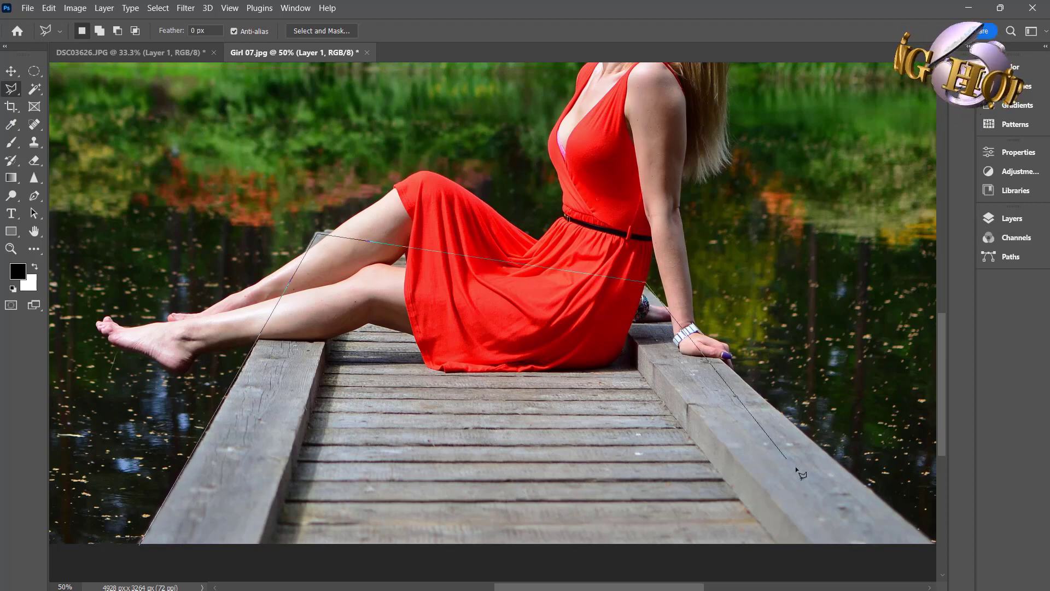
pyautogui.click(896, 511)
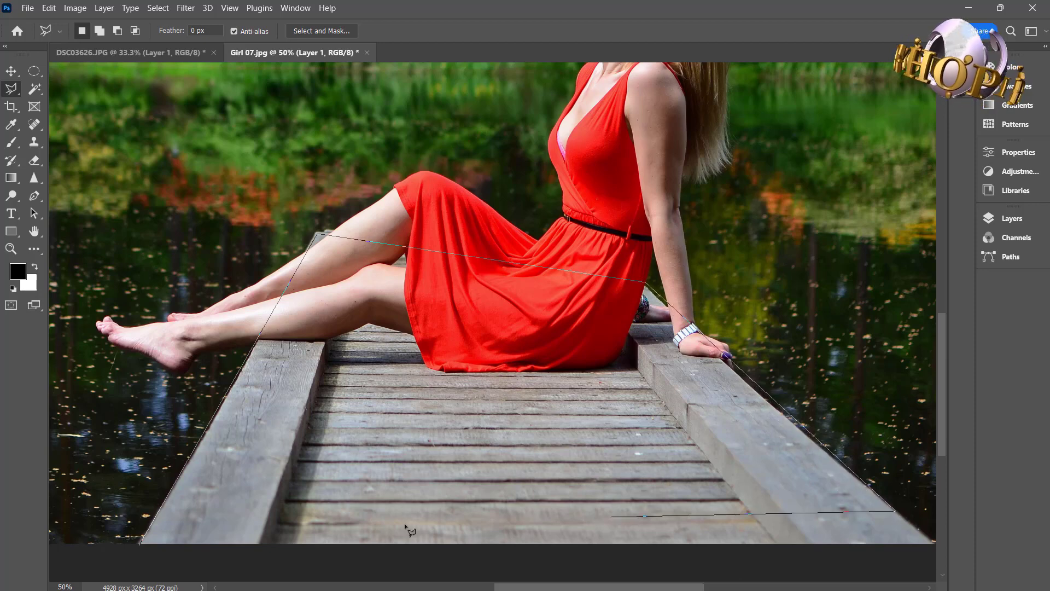
pyautogui.click(143, 544)
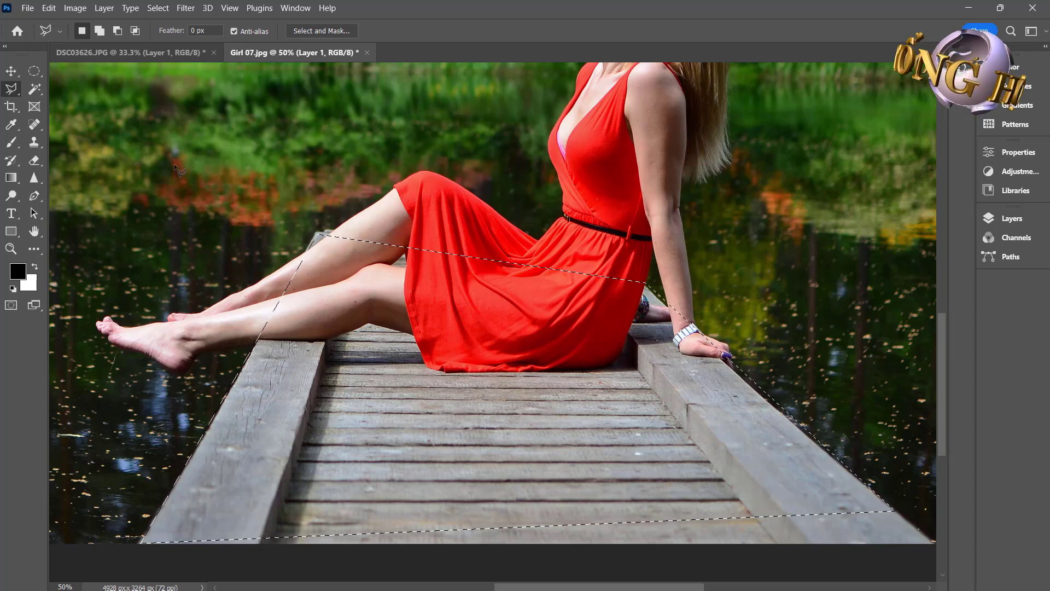
# Step: Trace the outline of the red dress with the Magnetic Lasso tool, starting and closing the selection at the hem on the raised knee
pyautogui.rightClick(15, 93)
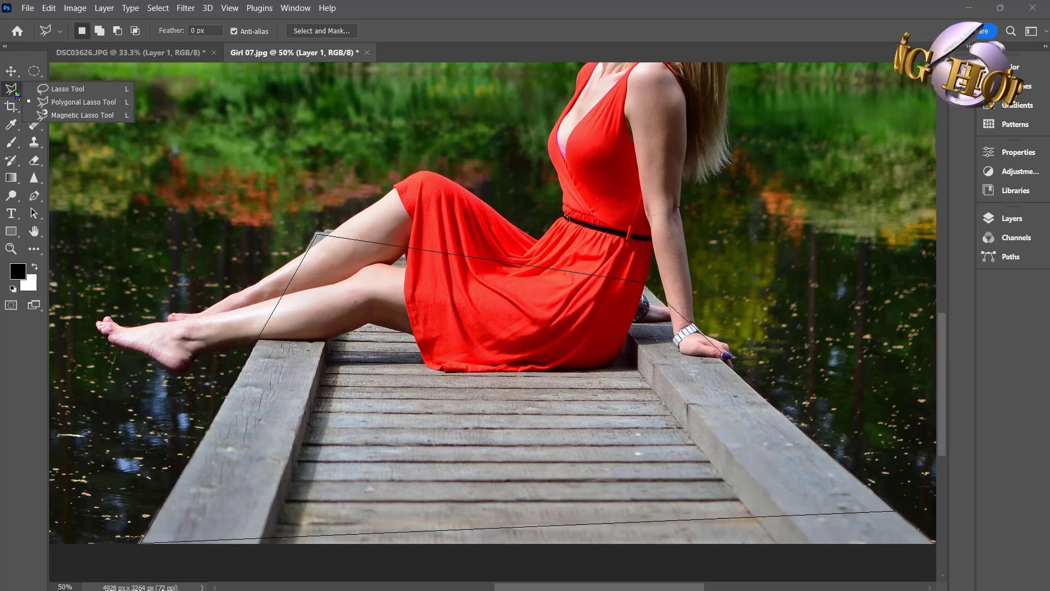
pyautogui.click(82, 116)
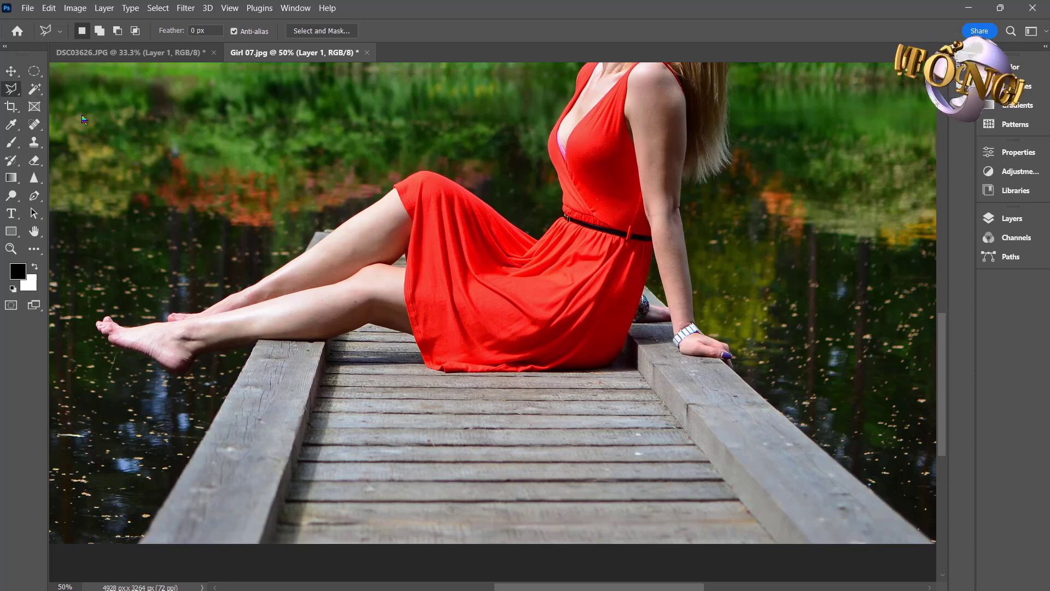
pyautogui.moveTo(526, 244); pyautogui.dragTo(418, 350)
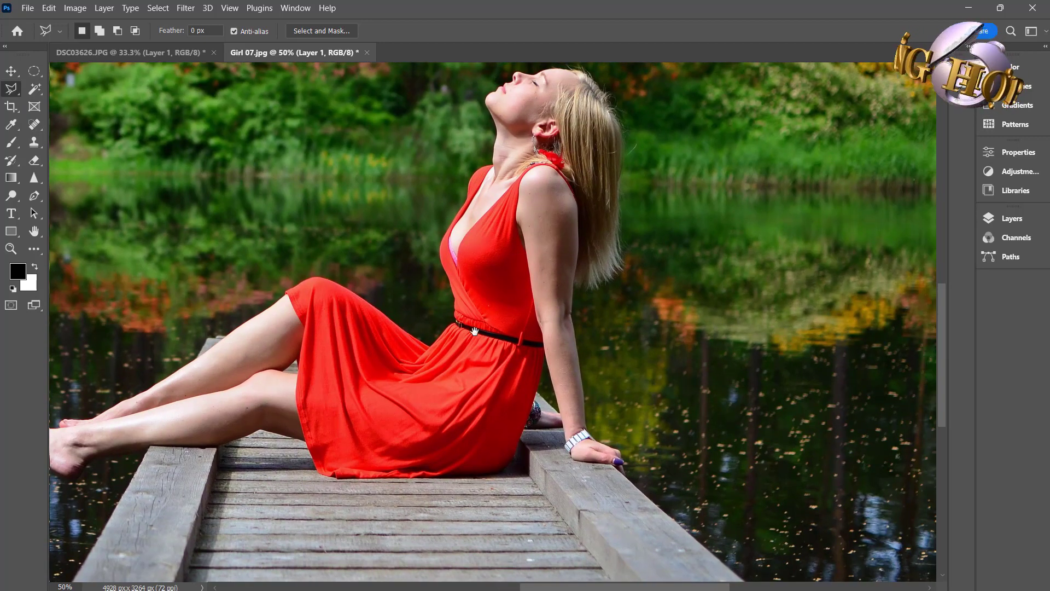
pyautogui.scroll(2, 430, 346)
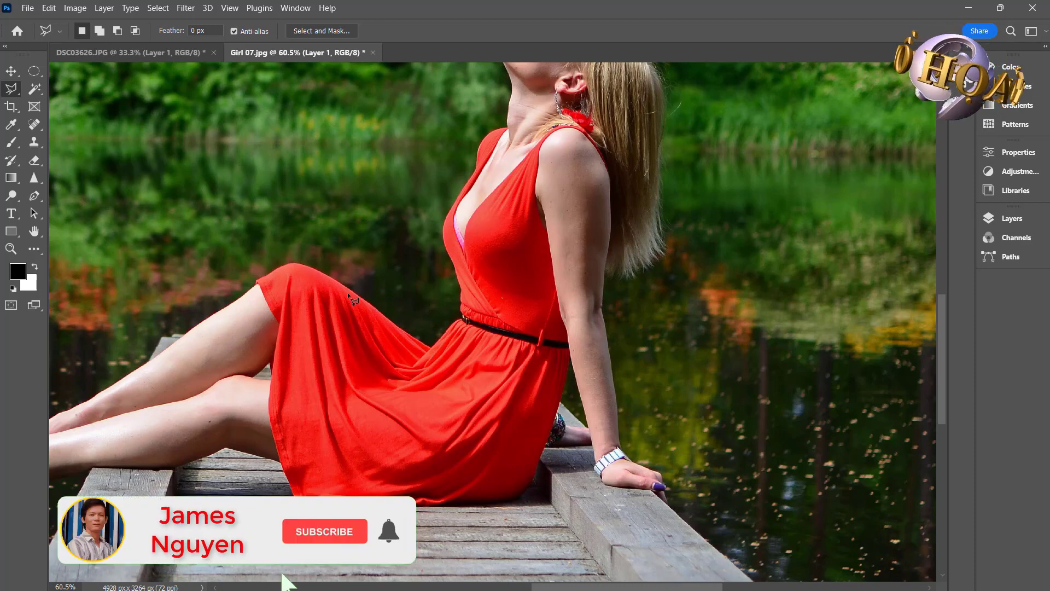
pyautogui.click(15, 90)
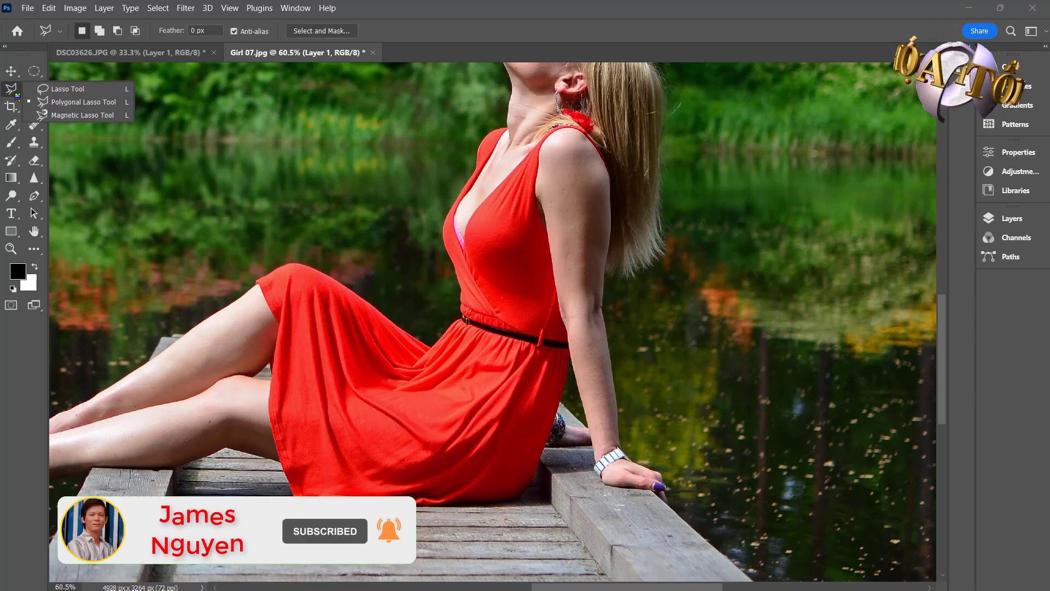
pyautogui.click(82, 115)
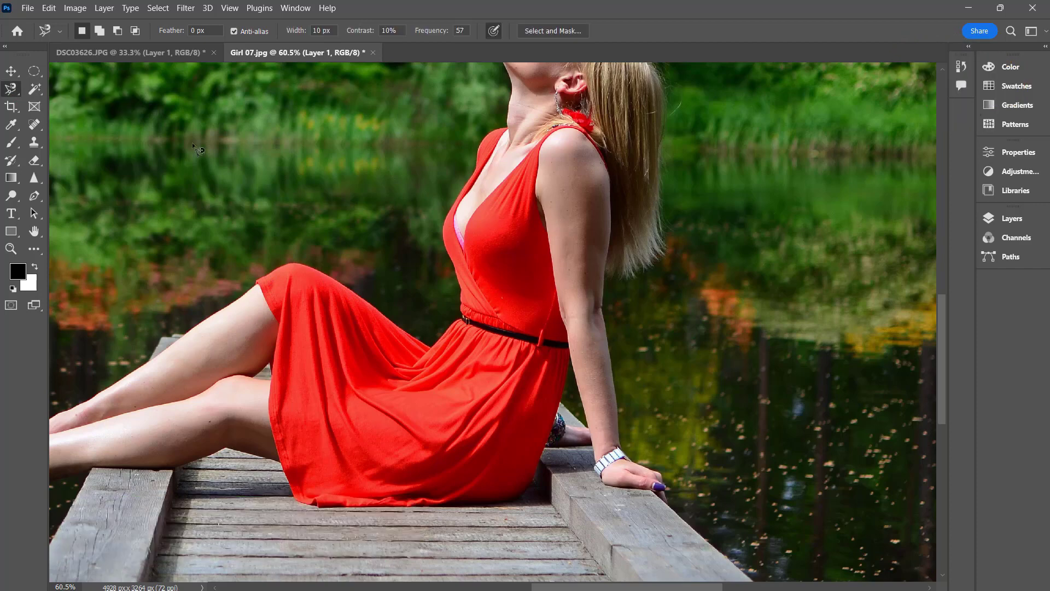
pyautogui.click(256, 284)
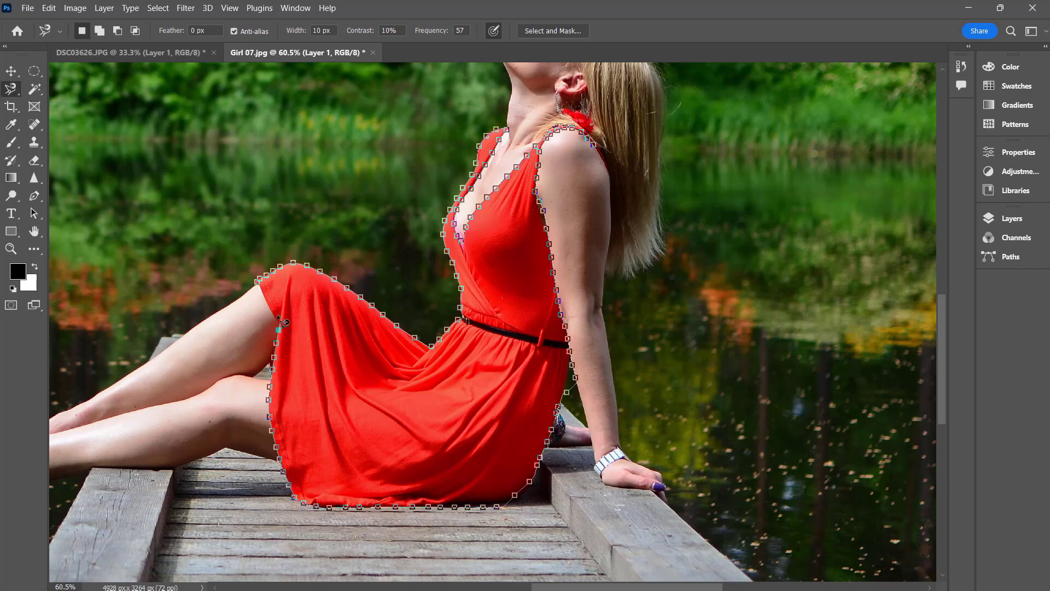
pyautogui.click(263, 286)
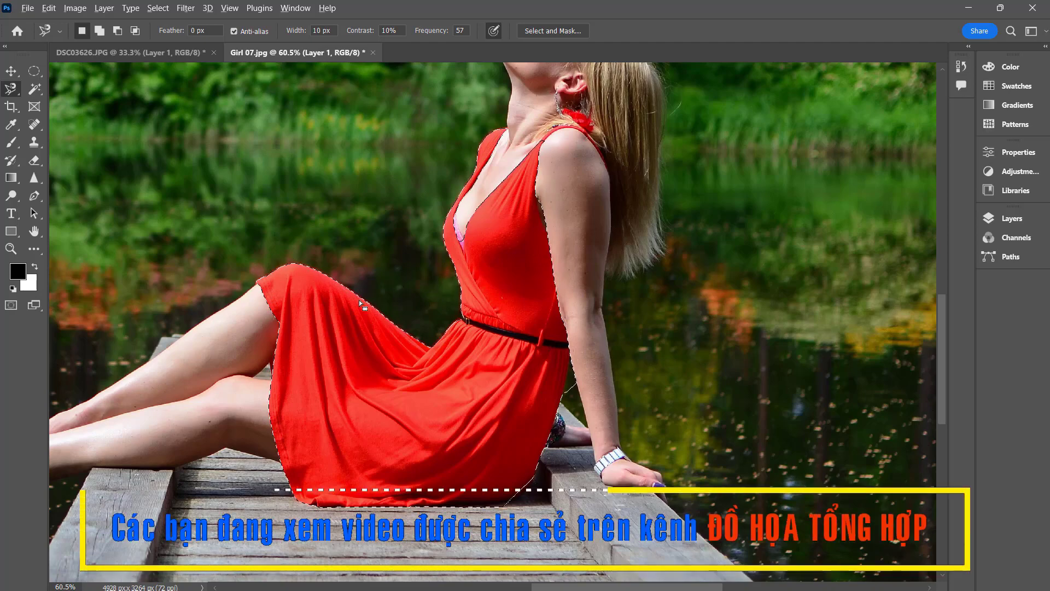
# Step: Subtract the pink undergarment area at the neckline from the dress selection with the freehand Lasso tool
pyautogui.scroll(5, 359, 300)
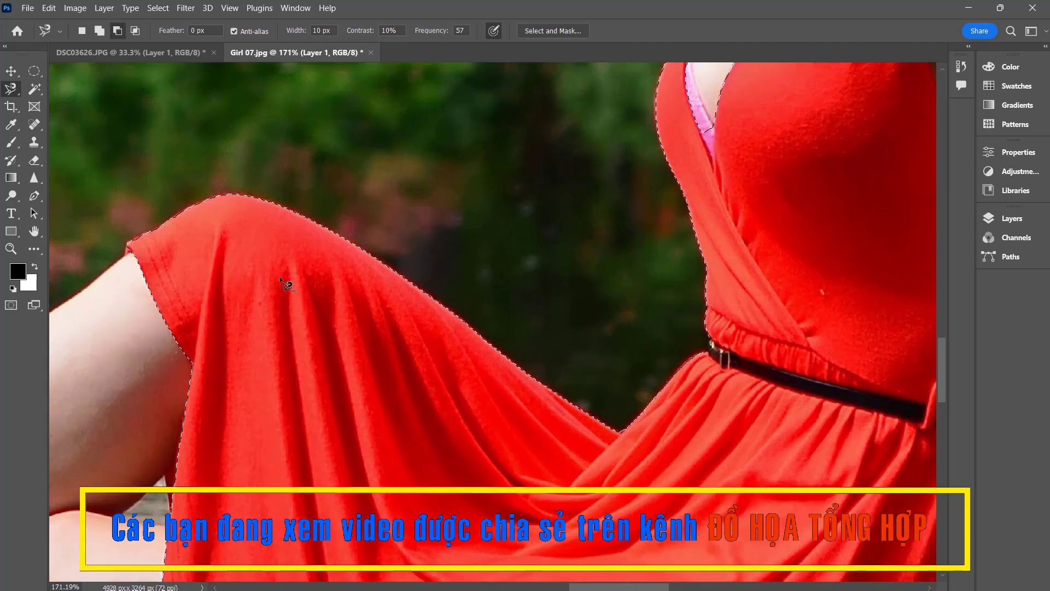
pyautogui.scroll(1, 280, 277)
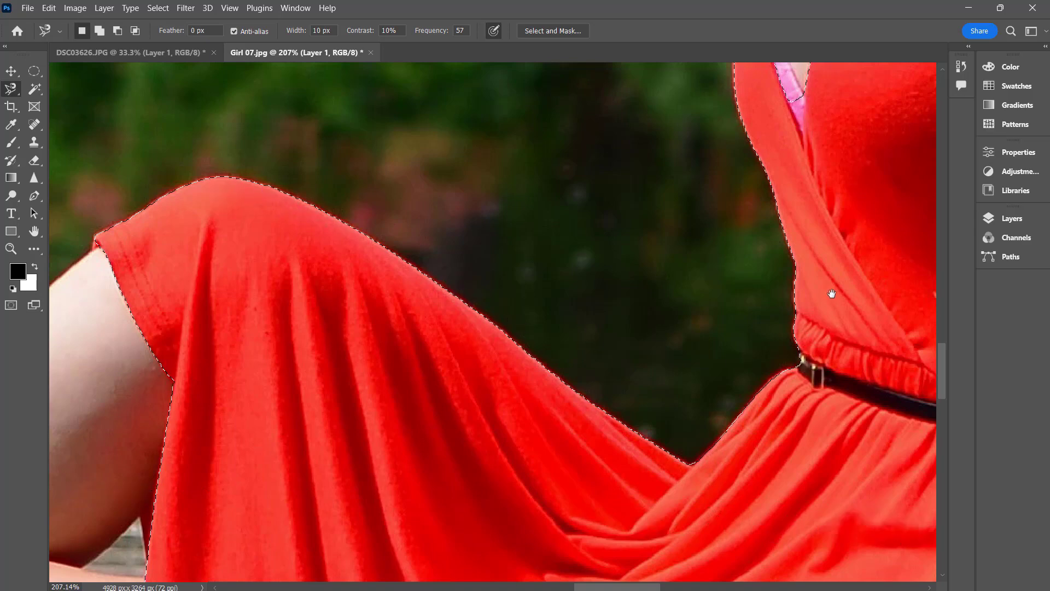
pyautogui.moveTo(831, 294); pyautogui.dragTo(461, 469)
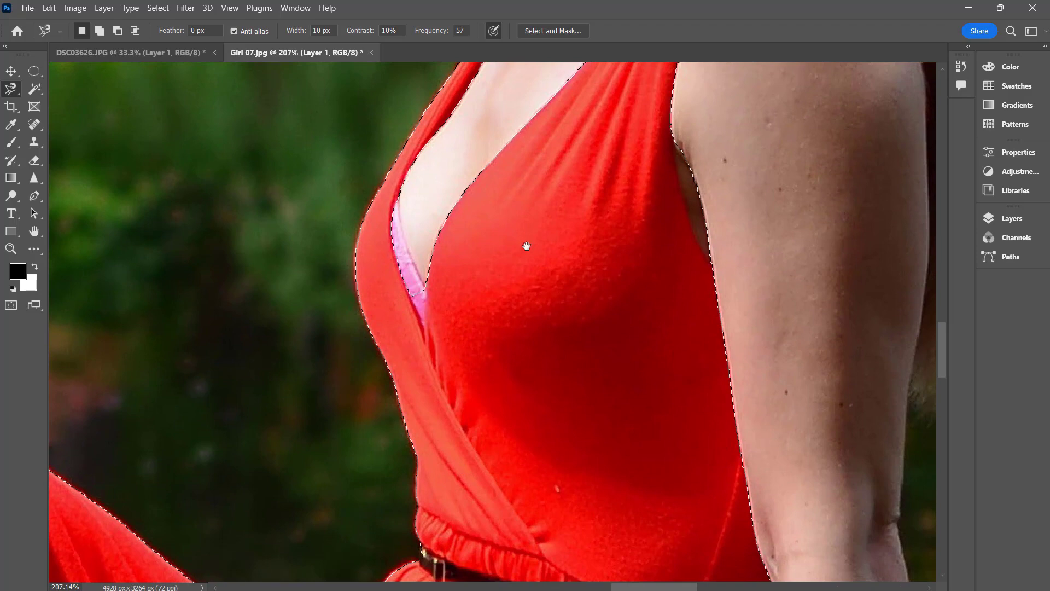
pyautogui.moveTo(526, 247)
pyautogui.mouseDown()
pyautogui.moveTo(481, 487)
pyautogui.moveTo(426, 507)
pyautogui.moveTo(483, 307)
pyautogui.mouseUp()
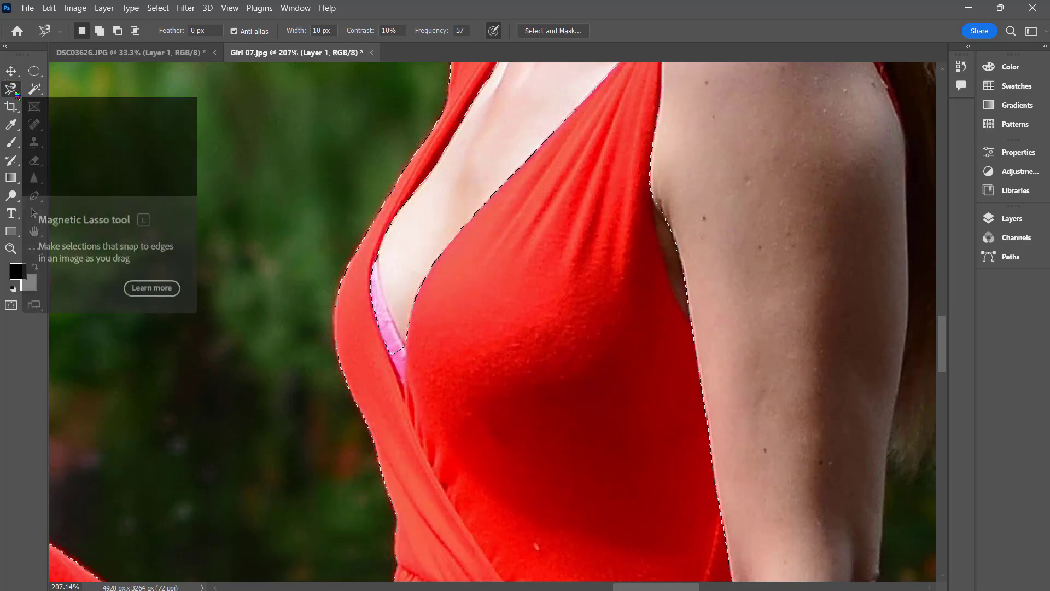
pyautogui.press('l')
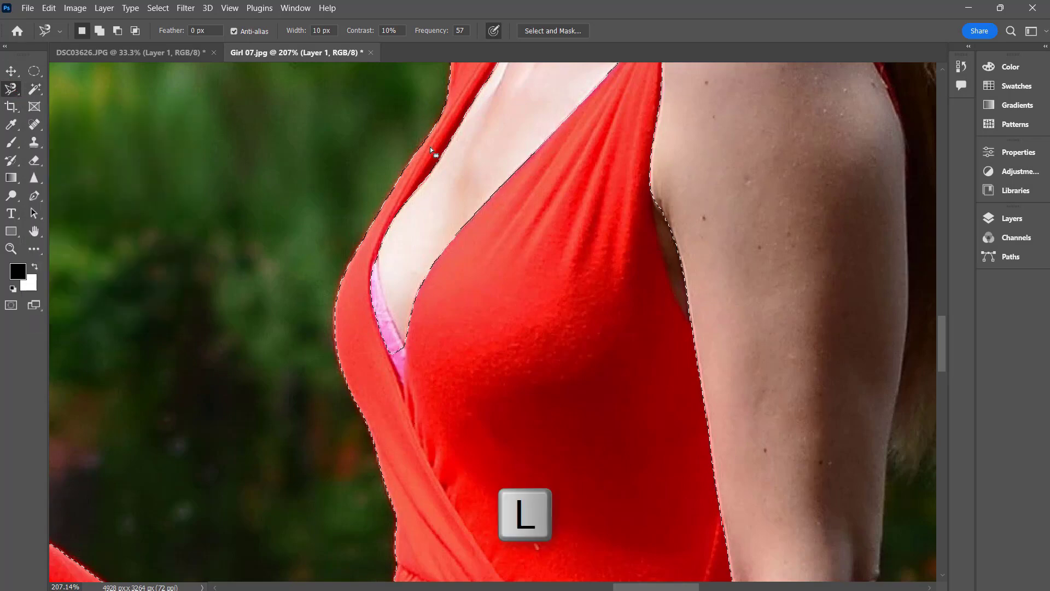
pyautogui.hotkey('shift', 'l')
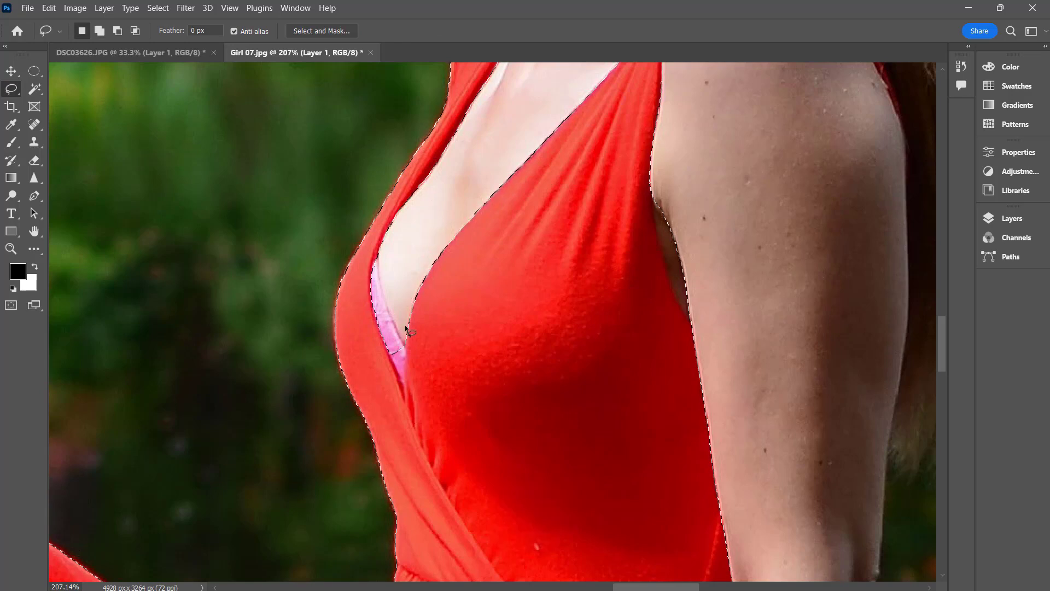
pyautogui.moveTo(402, 311); pyautogui.dragTo(402, 326)
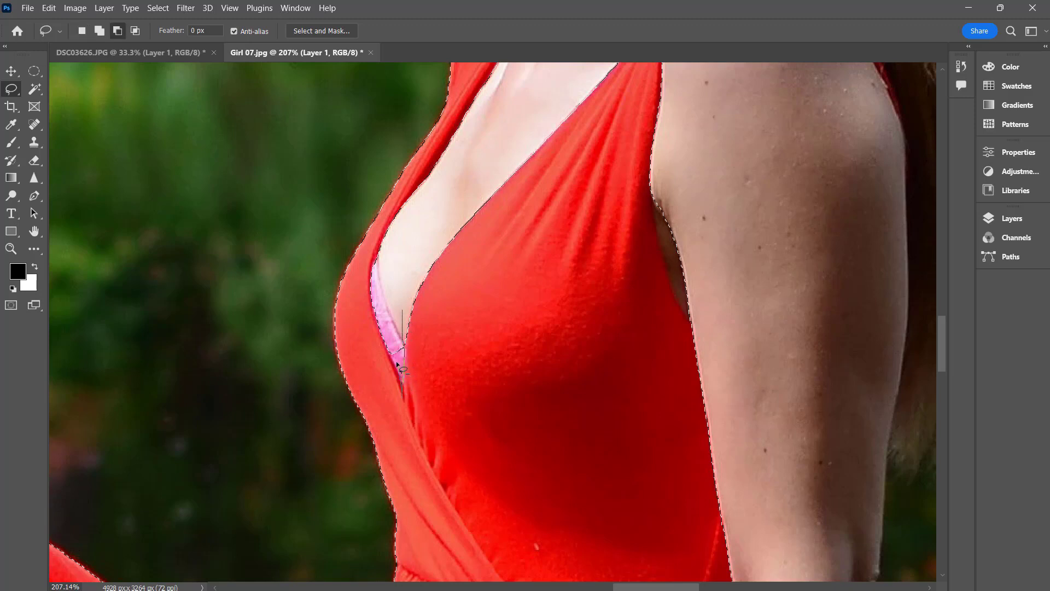
pyautogui.moveTo(391, 331); pyautogui.dragTo(402, 313)
# Step: Add the missing part of the red shoulder strap to the dress selection with the freehand Lasso tool
pyautogui.moveTo(656, 182)
pyautogui.mouseDown()
pyautogui.moveTo(513, 354)
pyautogui.moveTo(471, 345)
pyautogui.mouseUp()
pyautogui.moveTo(549, 222); pyautogui.dragTo(457, 328)
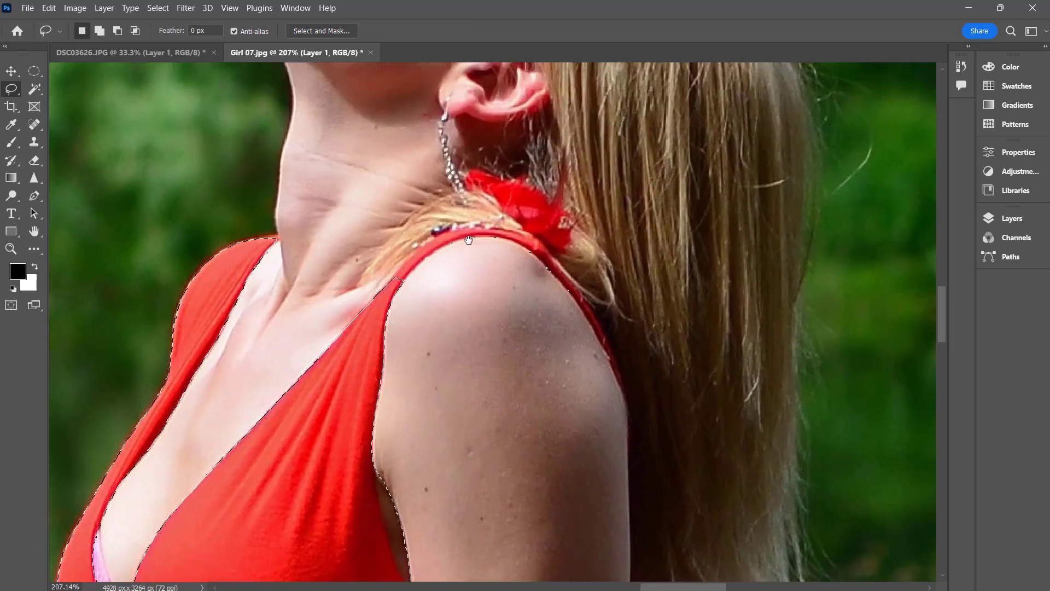
pyautogui.press('shift')
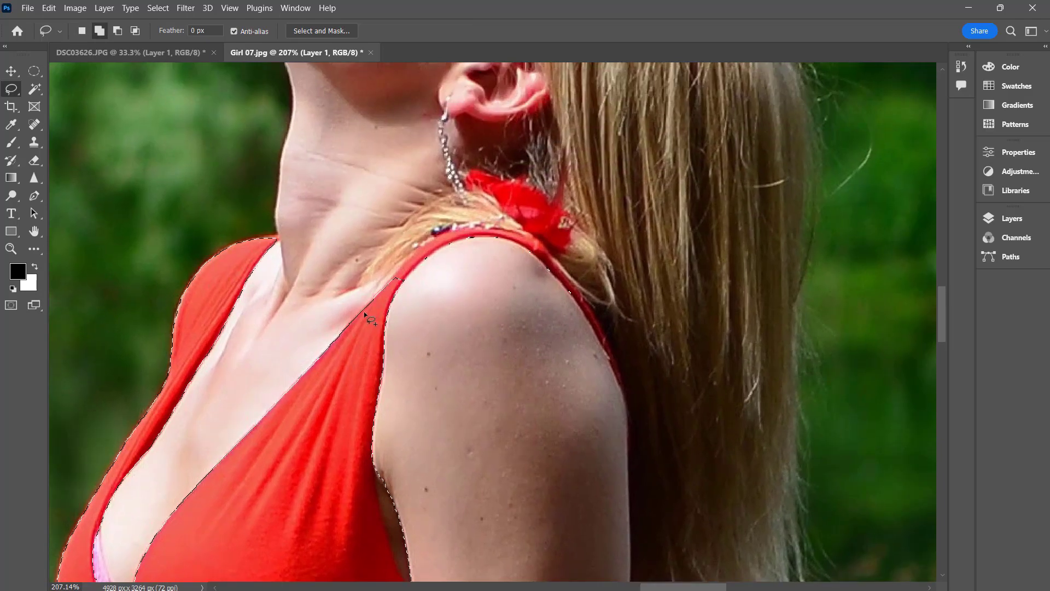
pyautogui.moveTo(376, 300); pyautogui.dragTo(449, 236)
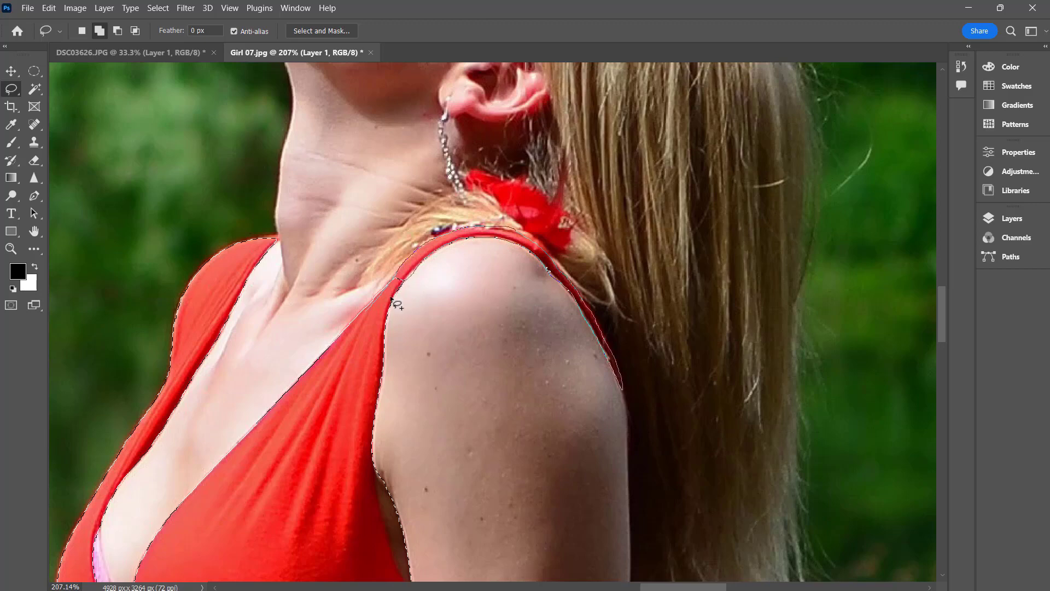
pyautogui.moveTo(362, 323); pyautogui.dragTo(365, 326)
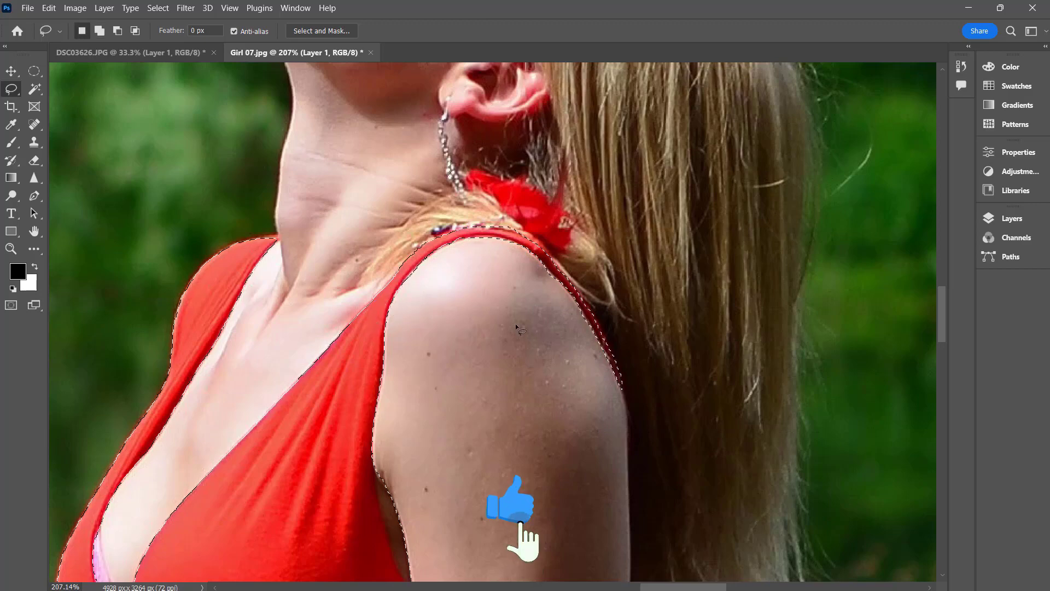
pyautogui.moveTo(440, 434); pyautogui.dragTo(451, 178)
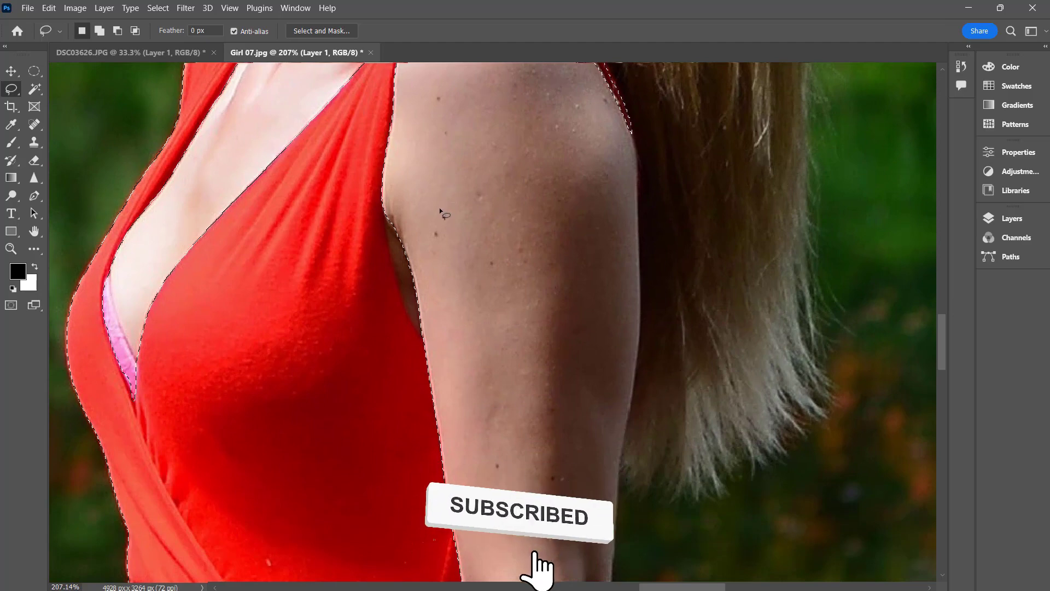
# Step: Subtract the strip of armpit skin between the dress's armhole and the upper arm from the selection with the freehand Lasso tool
pyautogui.press('alt')
pyautogui.moveTo(400, 187)
pyautogui.mouseDown()
pyautogui.moveTo(433, 239)
pyautogui.moveTo(435, 341)
pyautogui.moveTo(420, 340)
pyautogui.moveTo(401, 307)
pyautogui.moveTo(388, 248)
pyautogui.mouseUp()
pyautogui.moveTo(400, 195); pyautogui.dragTo(405, 195)
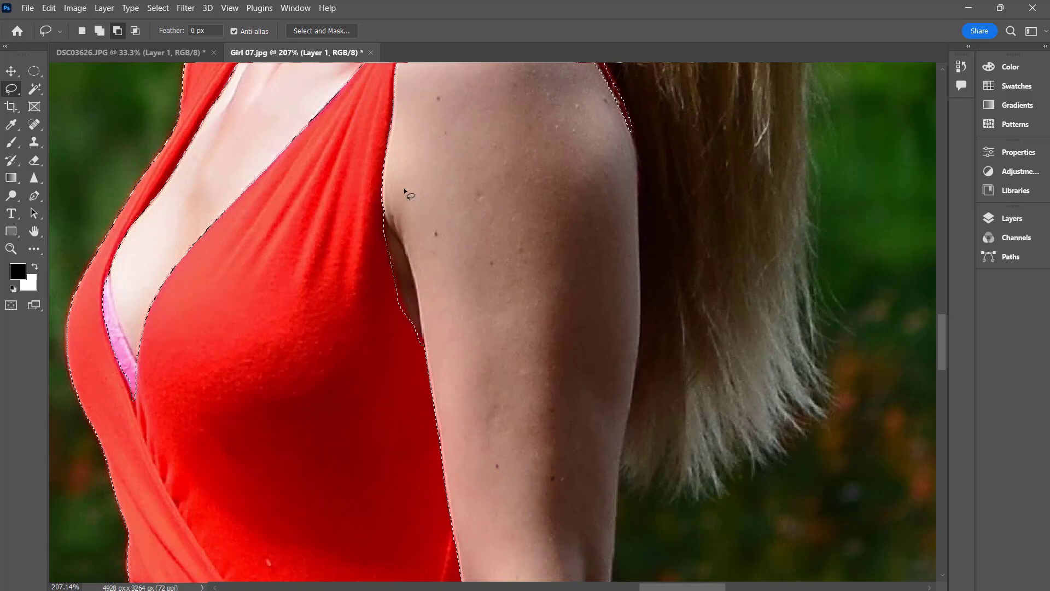
# Step: Subtract the background gap between the forearm and the skirt, just below the belt, from the dress selection with the freehand Lasso tool
pyautogui.scroll(-5, 547, 360)
pyautogui.scroll(-4, 547, 360)
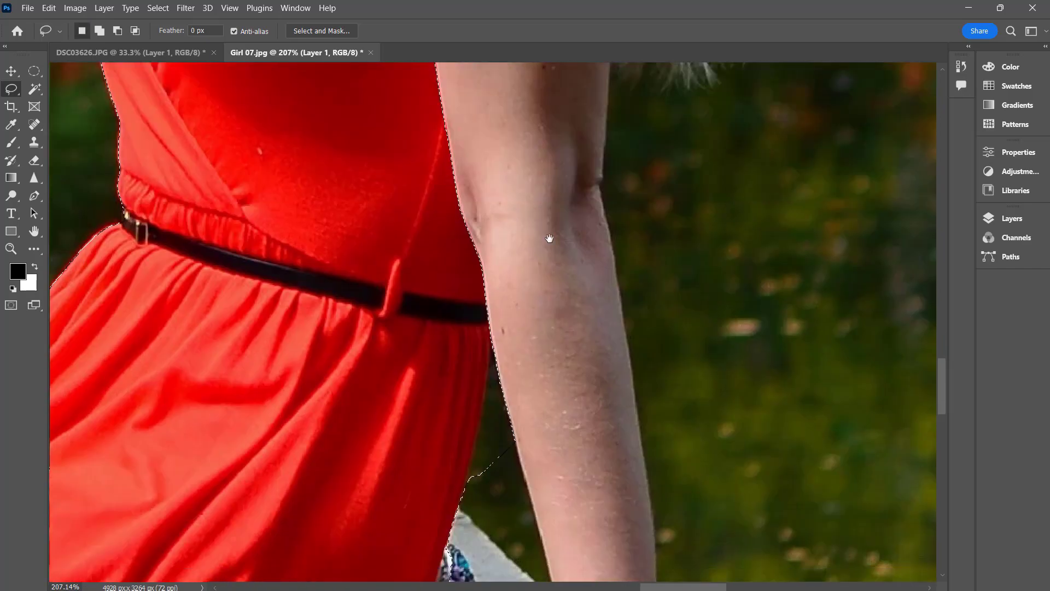
pyautogui.scroll(-3, 557, 331)
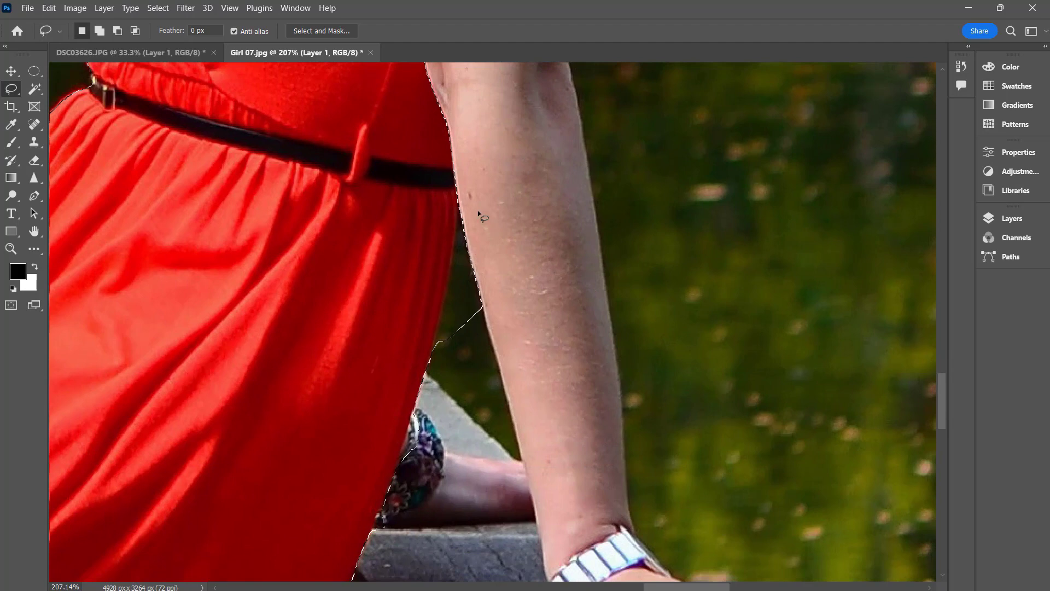
pyautogui.moveTo(468, 190)
pyautogui.mouseDown()
pyautogui.moveTo(511, 302)
pyautogui.moveTo(462, 361)
pyautogui.moveTo(434, 346)
pyautogui.moveTo(453, 257)
pyautogui.mouseUp()
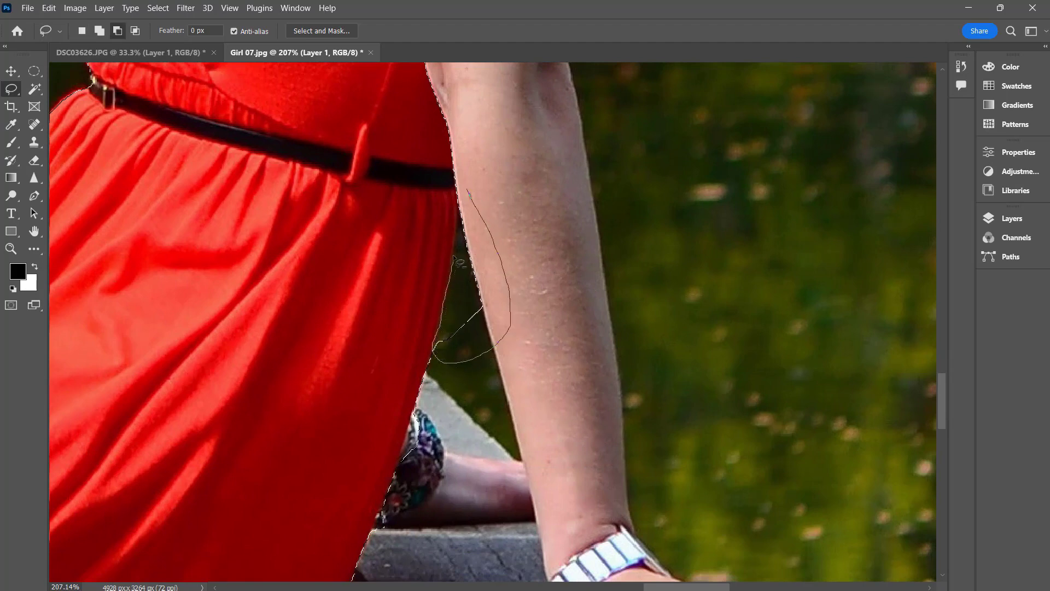
pyautogui.moveTo(469, 194); pyautogui.dragTo(468, 191)
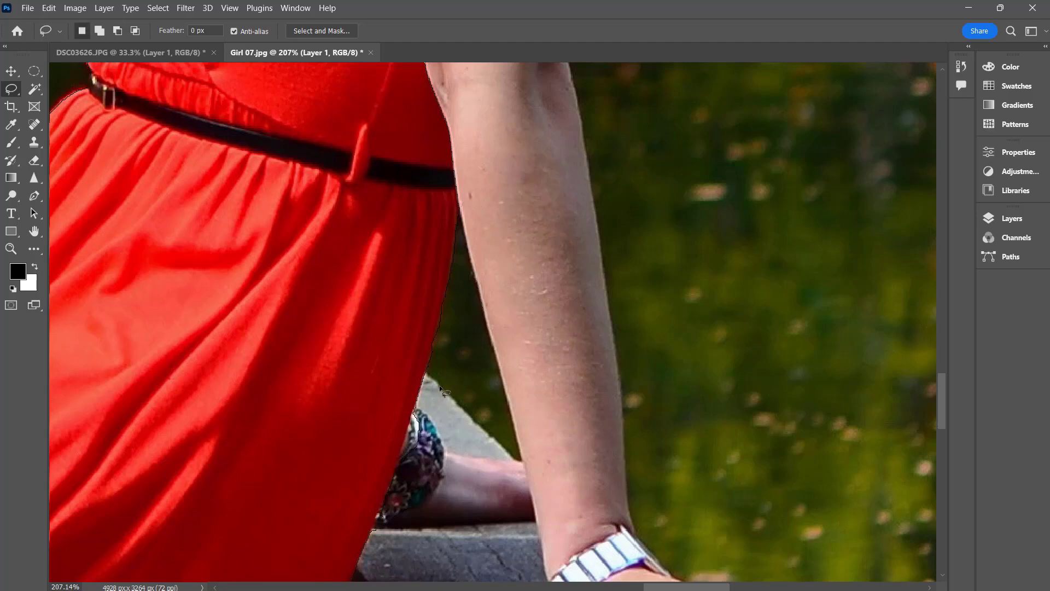
# Step: Subtract the patterned fabric behind the skirt's back edge from the dress selection with the freehand Lasso tool
pyautogui.moveTo(463, 432); pyautogui.dragTo(539, 203)
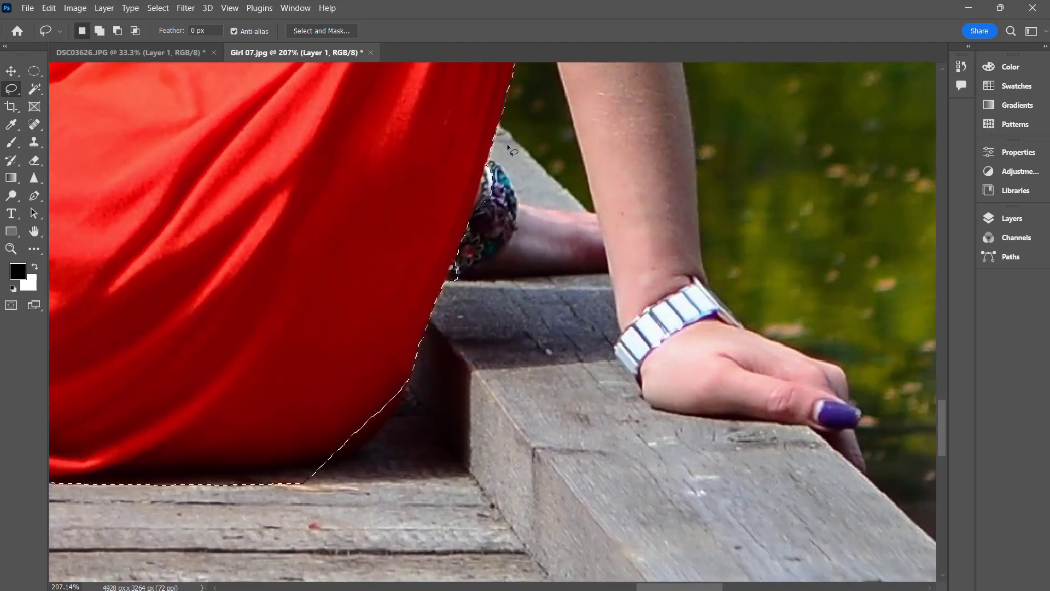
pyautogui.moveTo(509, 144)
pyautogui.mouseDown()
pyautogui.moveTo(509, 195)
pyautogui.moveTo(463, 303)
pyautogui.mouseUp()
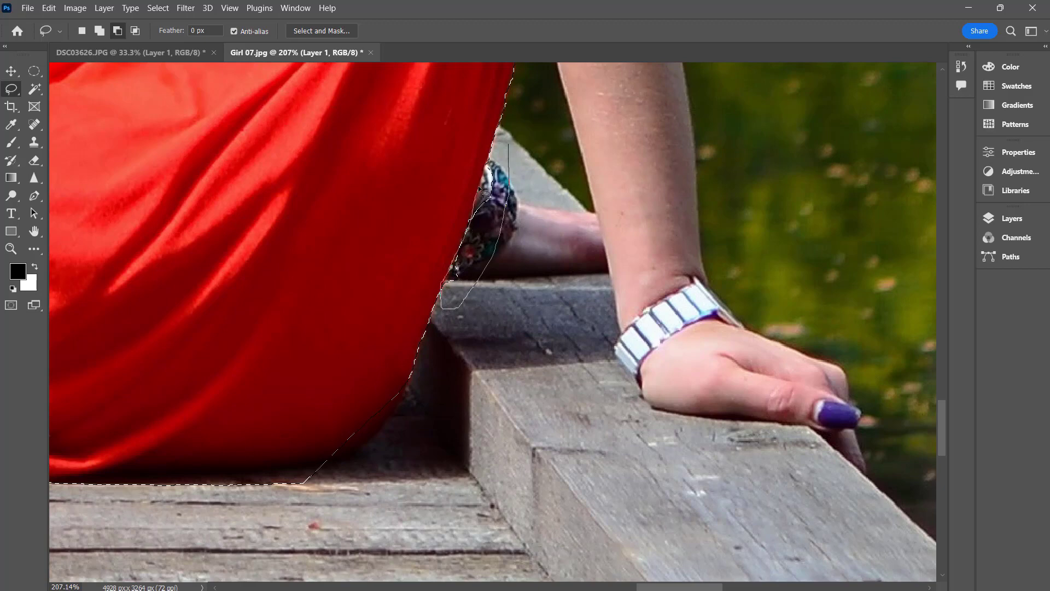
pyautogui.moveTo(509, 145); pyautogui.dragTo(509, 146)
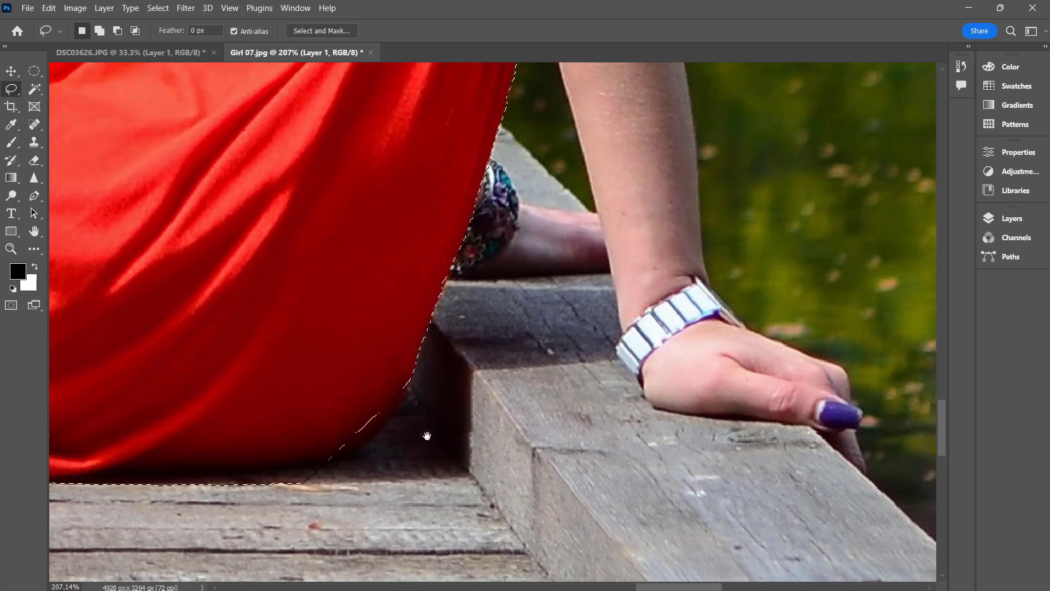
# Step: Subtract the shadowed dock strip beneath the dress and the small notch at the hem's front corner from the selection with the Lasso tool
pyautogui.moveTo(429, 439)
pyautogui.mouseDown()
pyautogui.moveTo(652, 281)
pyautogui.moveTo(639, 303)
pyautogui.moveTo(546, 343)
pyautogui.moveTo(386, 348)
pyautogui.mouseUp()
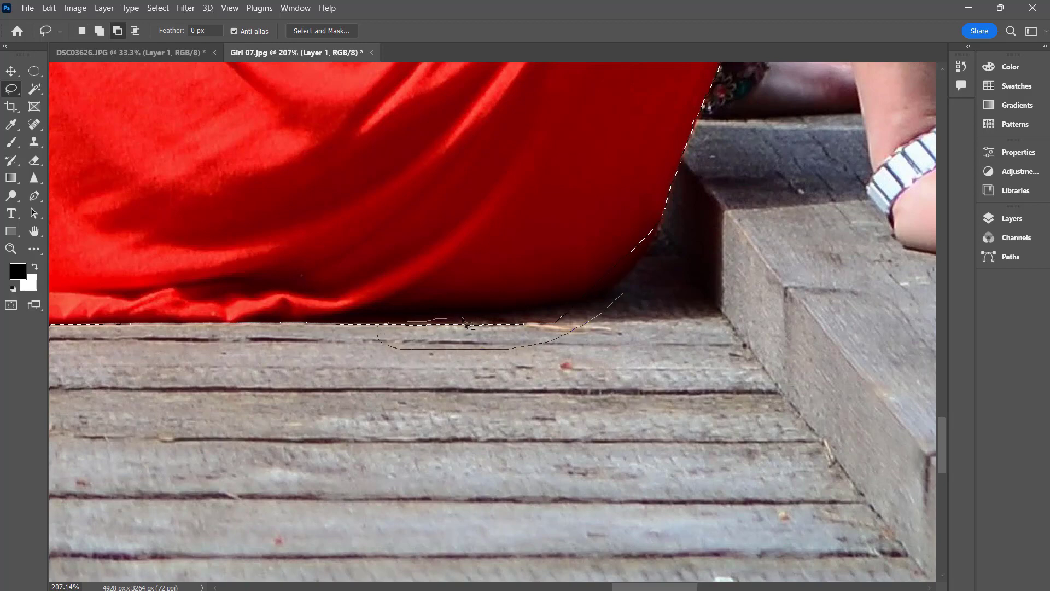
pyautogui.moveTo(464, 323); pyautogui.dragTo(624, 295)
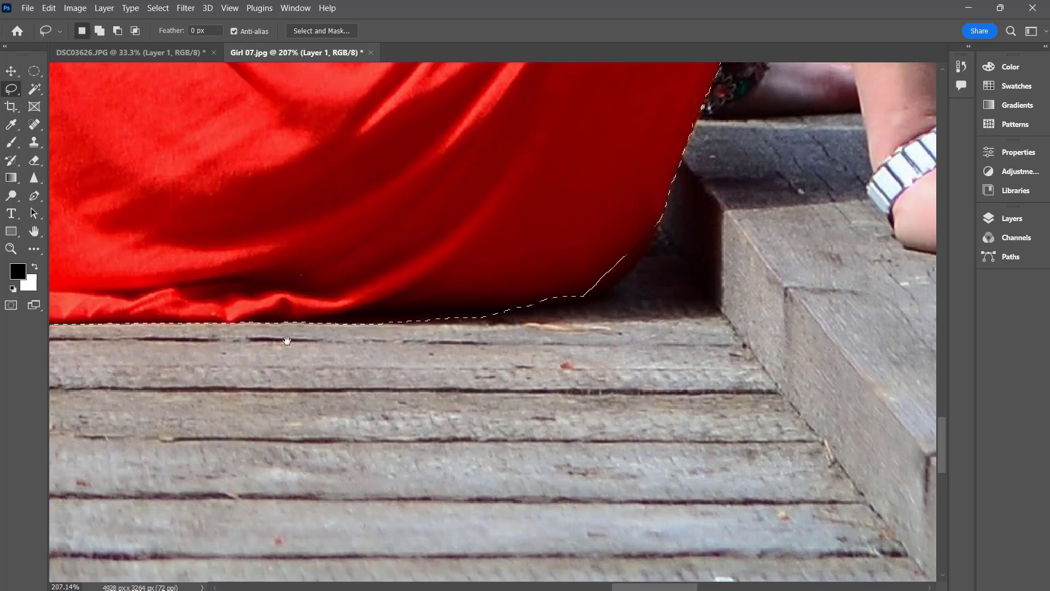
pyautogui.moveTo(286, 340); pyautogui.dragTo(617, 340)
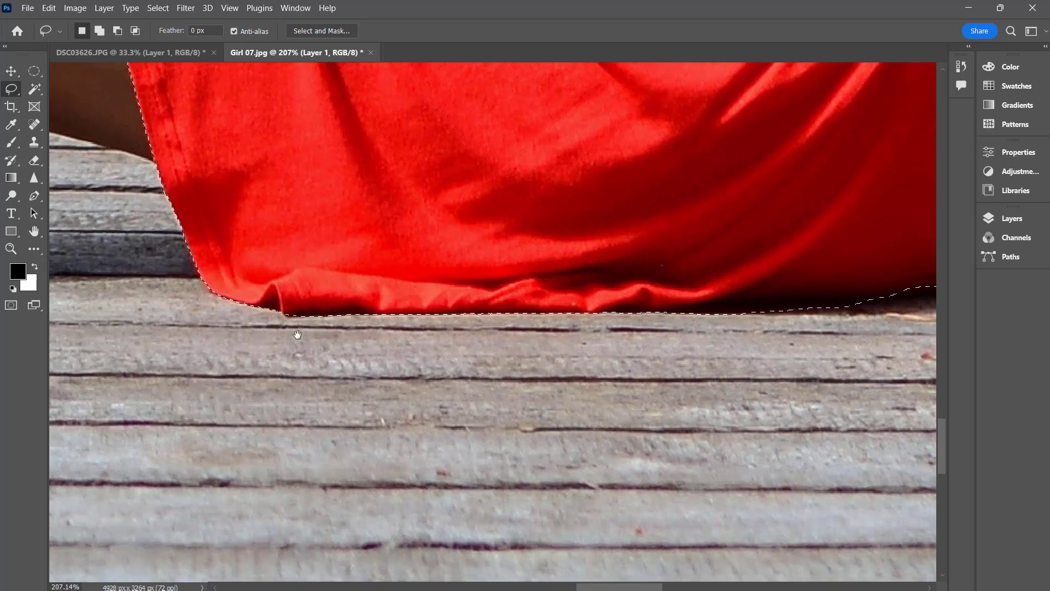
pyautogui.moveTo(297, 334)
pyautogui.mouseDown()
pyautogui.moveTo(371, 366)
pyautogui.moveTo(332, 342)
pyautogui.moveTo(351, 333)
pyautogui.moveTo(356, 351)
pyautogui.moveTo(327, 344)
pyautogui.mouseUp()
pyautogui.press('alt')
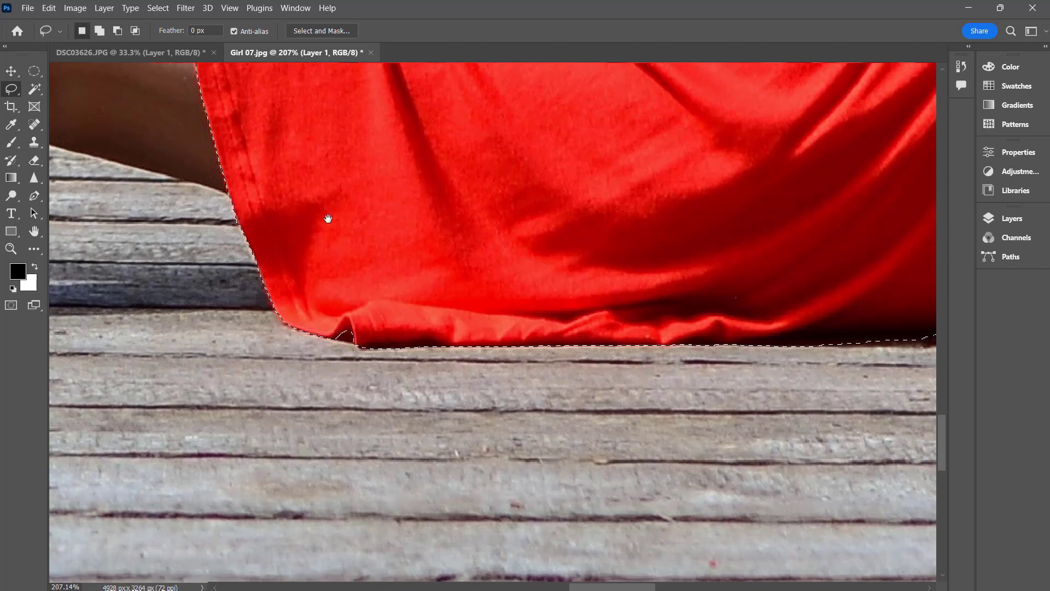
# Step: Check the outline along the knee and try moving the whole selection outline off the dress, undoing the first move
pyautogui.moveTo(328, 218)
pyautogui.mouseDown()
pyautogui.moveTo(438, 295)
pyautogui.moveTo(359, 555)
pyautogui.mouseUp()
pyautogui.moveTo(406, 262); pyautogui.dragTo(403, 358)
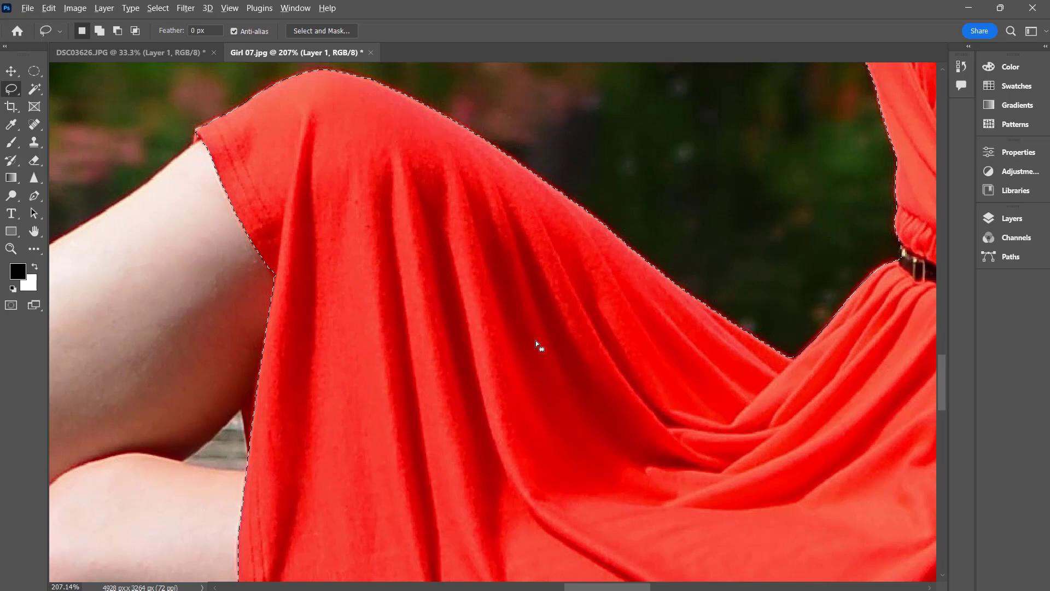
pyautogui.scroll(-3, 535, 340)
pyautogui.scroll(-2, 653, 346)
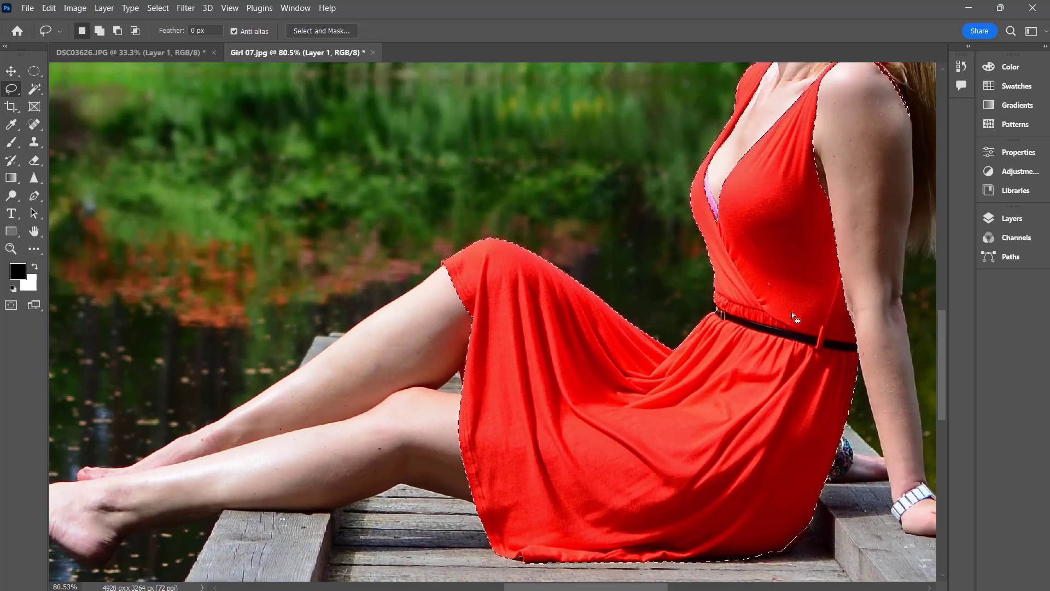
pyautogui.moveTo(792, 312); pyautogui.dragTo(707, 330)
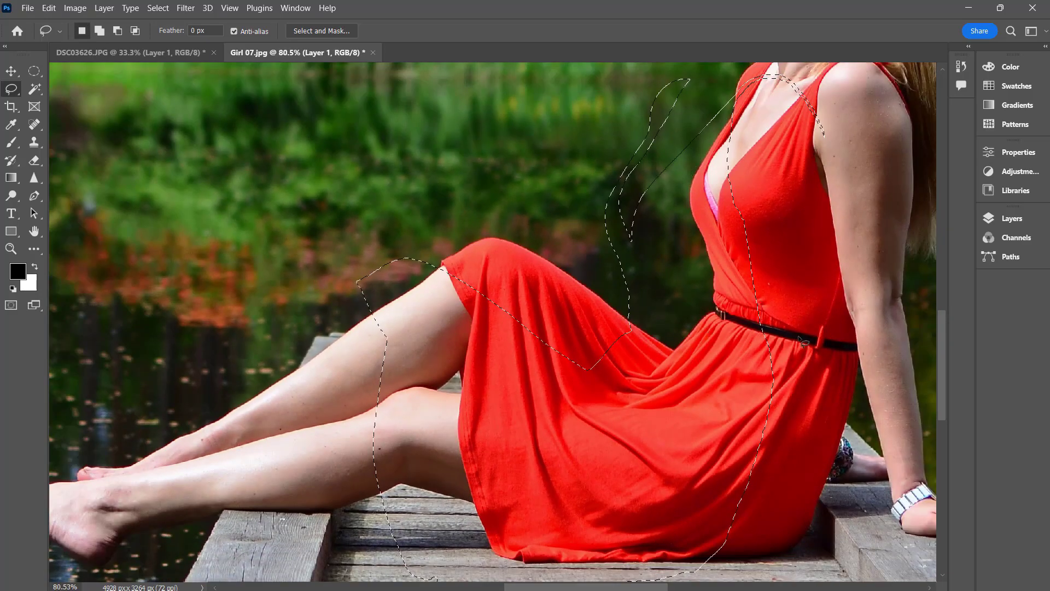
pyautogui.hotkey('ctrl', 'z')
pyautogui.moveTo(794, 326); pyautogui.dragTo(620, 355)
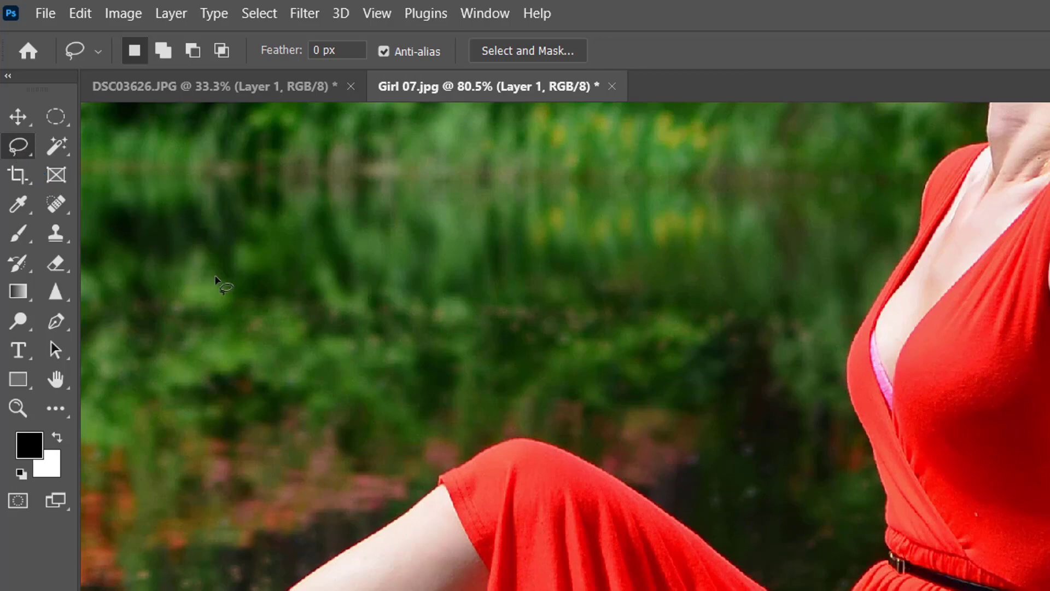
# Step: Draw a roughly circular Lasso selection over the green background with Anti-alias on, fill it with the black foreground colour, and deselect
pyautogui.moveTo(225, 287)
pyautogui.mouseDown()
pyautogui.moveTo(279, 195)
pyautogui.moveTo(315, 178)
pyautogui.moveTo(353, 183)
pyautogui.moveTo(386, 220)
pyautogui.moveTo(402, 273)
pyautogui.moveTo(332, 365)
pyautogui.mouseUp()
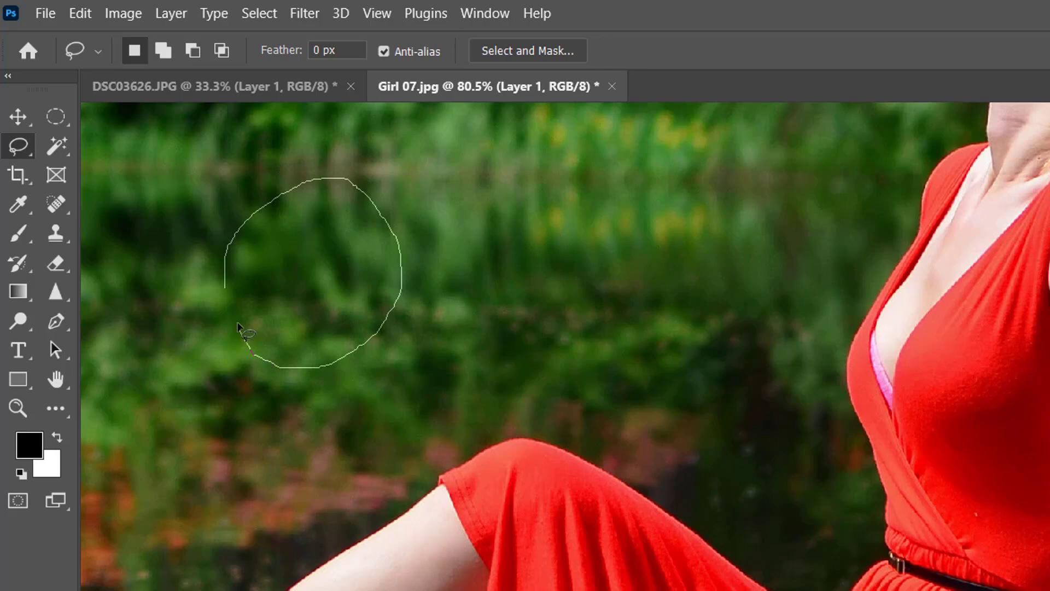
pyautogui.moveTo(330, 171); pyautogui.dragTo(332, 174)
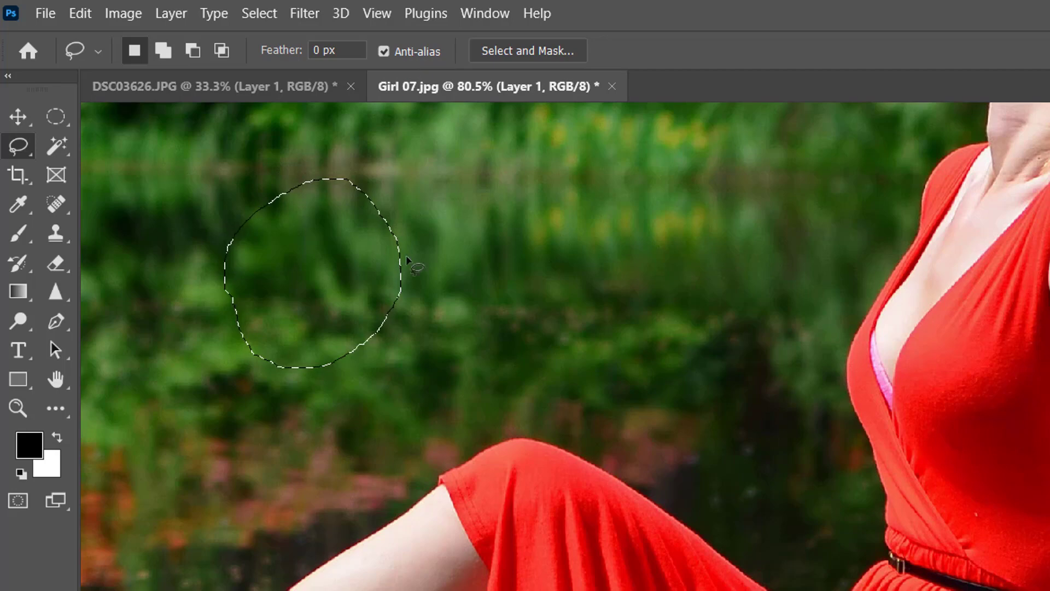
pyautogui.press('alt')
pyautogui.hotkey('alt', 'BackSpace')
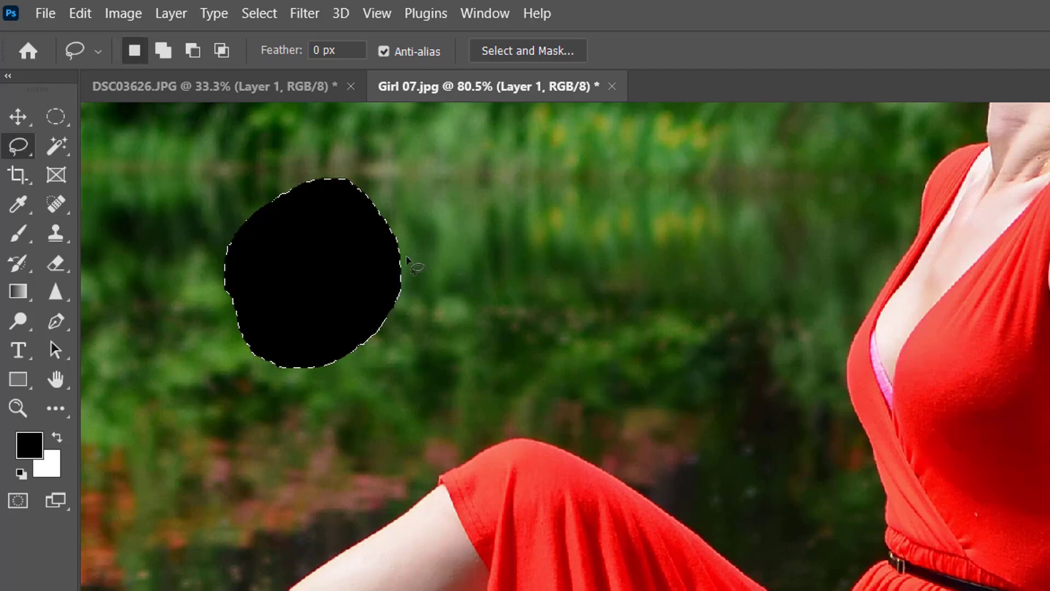
pyautogui.hotkey('ctrl', 'd')
# Step: Turn off Anti-alias, draw a second rounded Lasso selection beside the black shape, fill it with black, and deselect
pyautogui.click(384, 51)
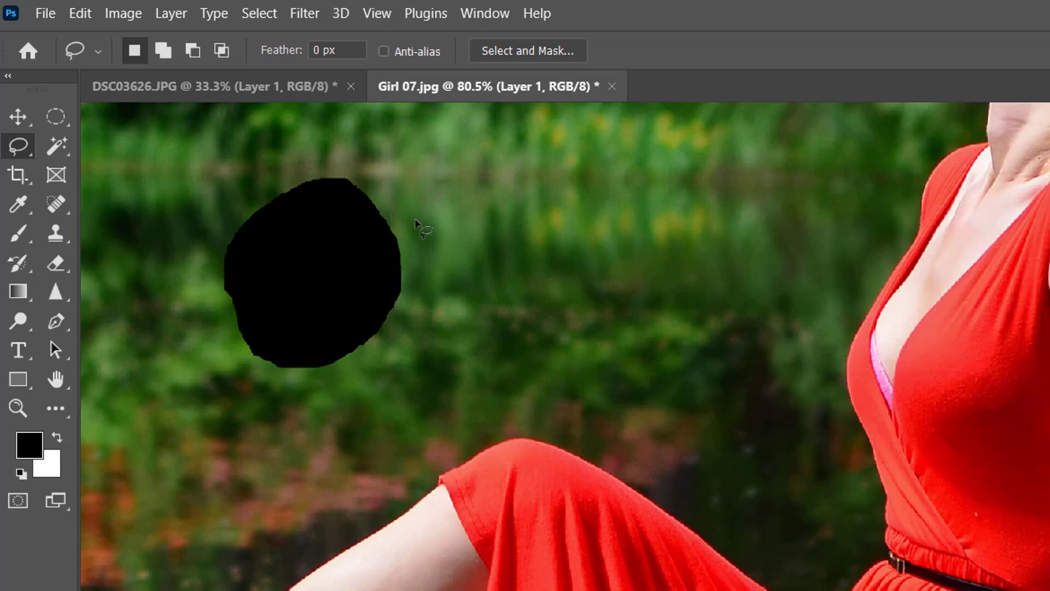
pyautogui.moveTo(416, 220); pyautogui.dragTo(435, 195)
pyautogui.moveTo(497, 176)
pyautogui.mouseDown()
pyautogui.moveTo(565, 220)
pyautogui.moveTo(566, 259)
pyautogui.moveTo(532, 337)
pyautogui.moveTo(493, 351)
pyautogui.moveTo(441, 333)
pyautogui.moveTo(416, 221)
pyautogui.mouseUp()
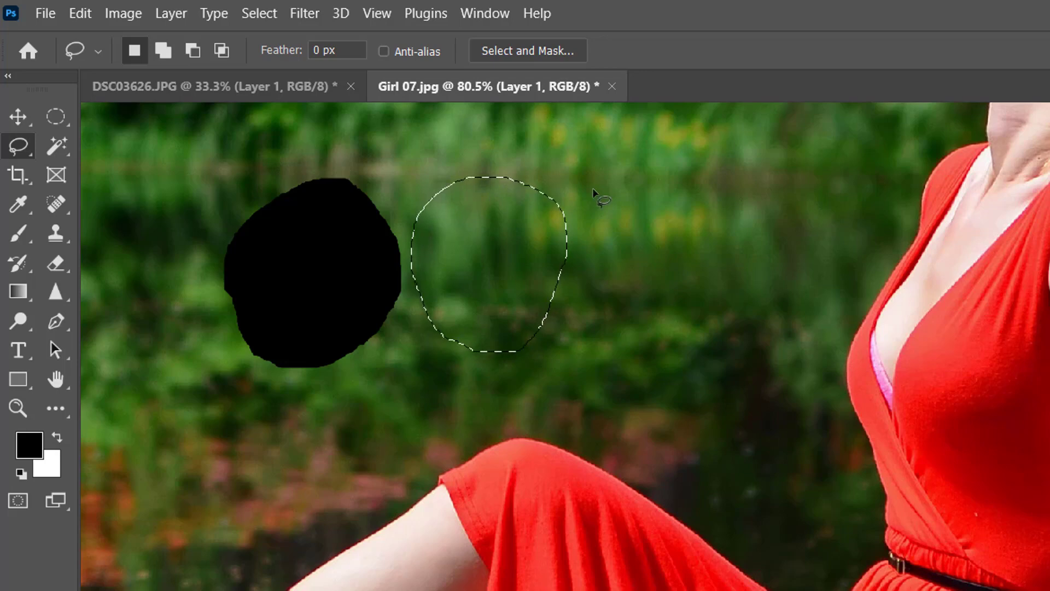
pyautogui.hotkey('alt', 'BackSpace')
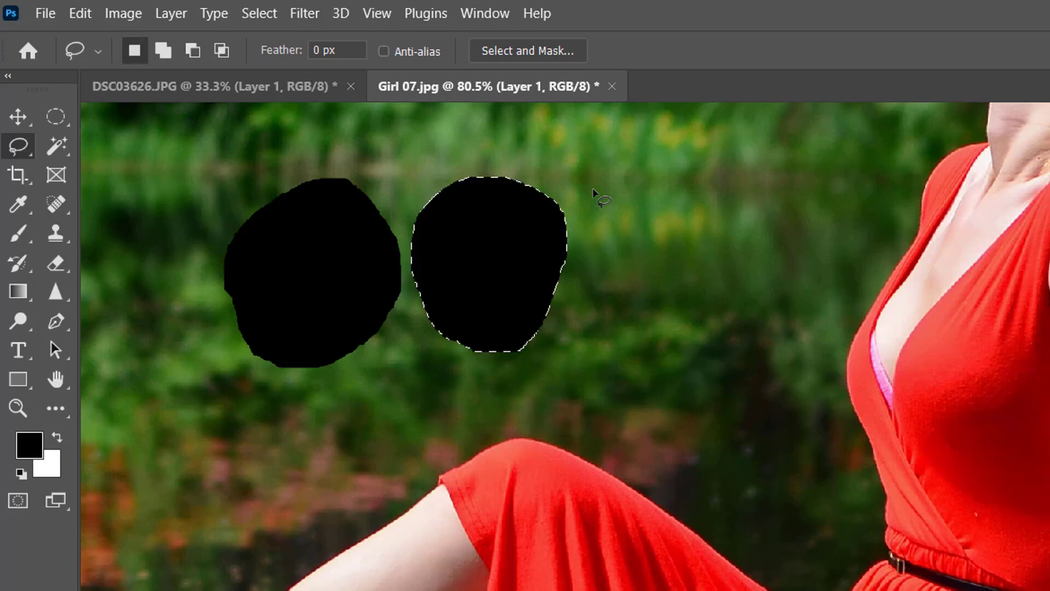
pyautogui.hotkey('ctrl', 'd')
# Step: Compare the edges of the two black shapes up close, and turn Anti-alias back on for the Lasso tool
pyautogui.scroll(2, 408, 282)
pyautogui.scroll(3, 408, 282)
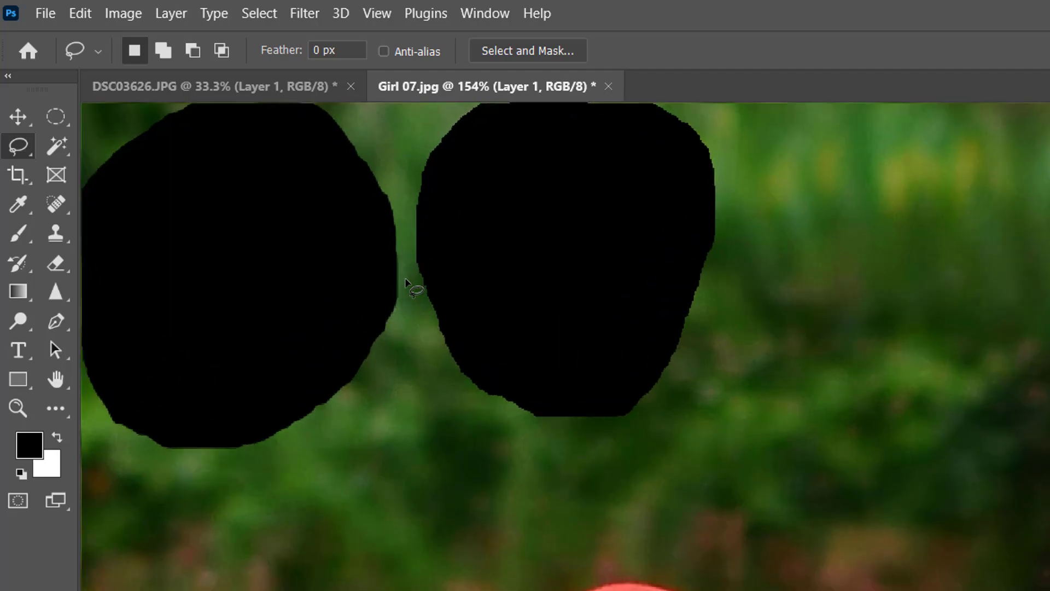
pyautogui.scroll(1, 408, 281)
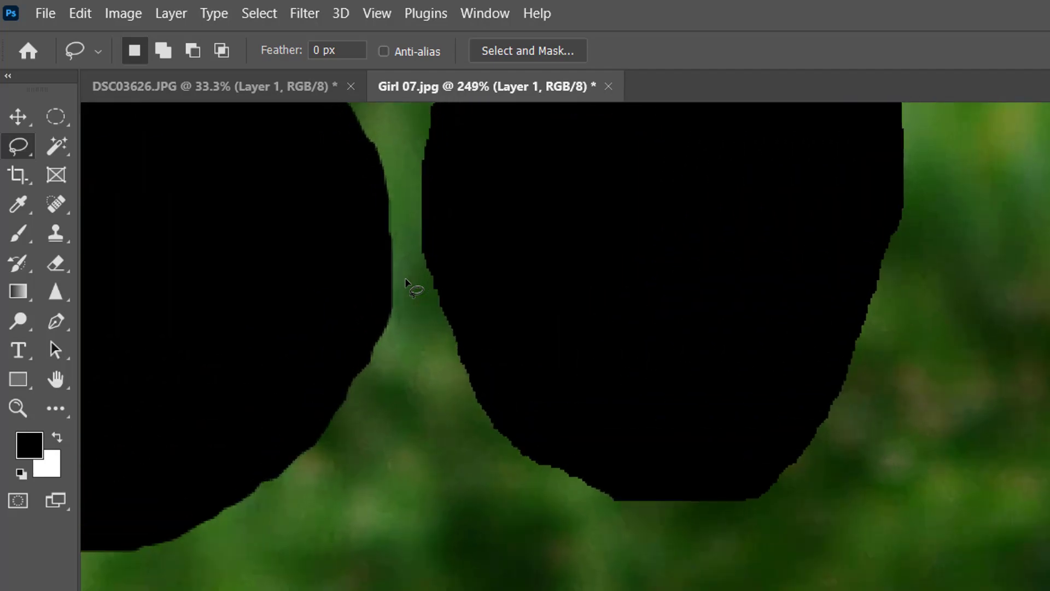
pyautogui.scroll(1, 408, 282)
pyautogui.moveTo(431, 332)
pyautogui.mouseDown()
pyautogui.moveTo(546, 588)
pyautogui.moveTo(611, 590)
pyautogui.moveTo(593, 530)
pyautogui.mouseUp()
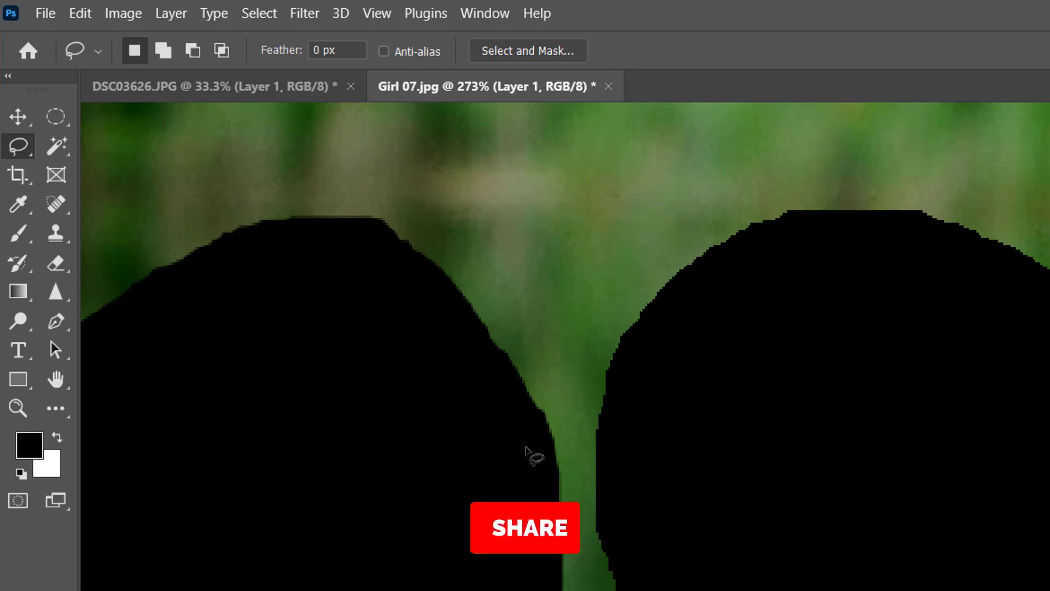
pyautogui.scroll(-4, 539, 456)
pyautogui.scroll(-5, 587, 470)
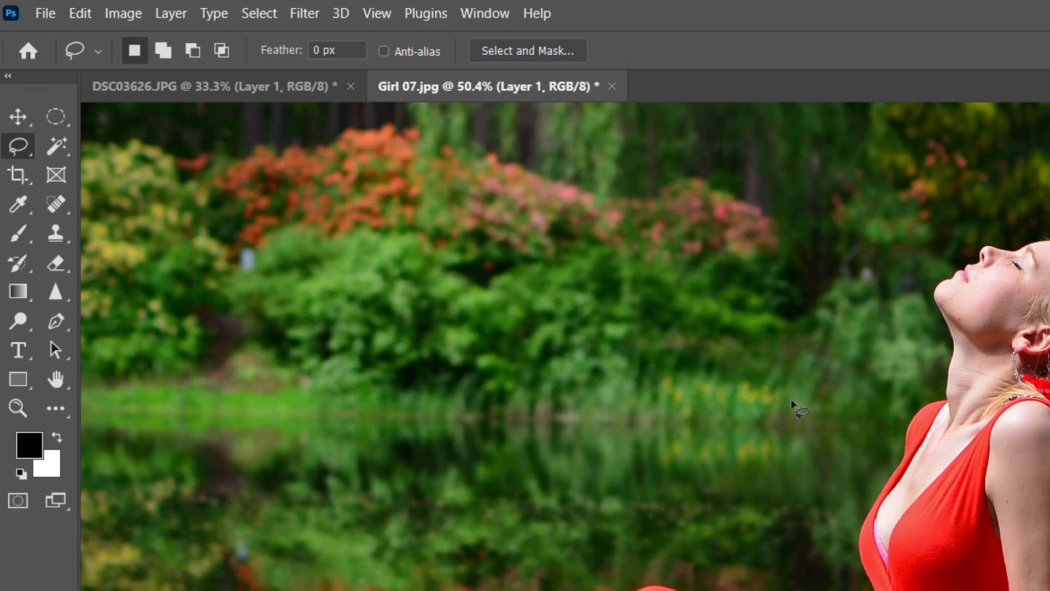
pyautogui.click(385, 52)
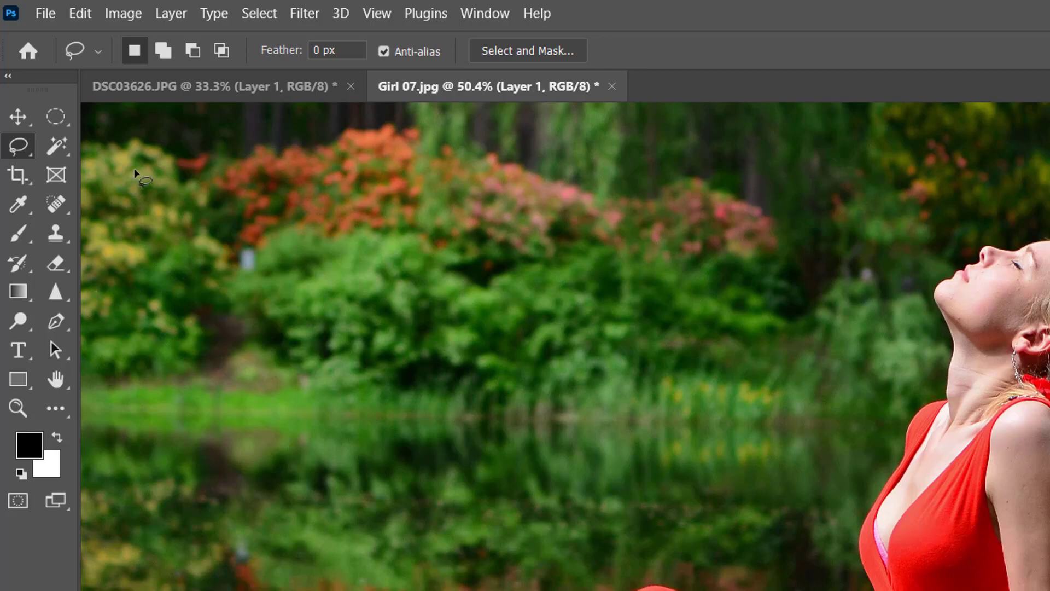
# Step: Switch to the Object Selection tool, select the woman automatically with Object Finder, and clear the selection
pyautogui.click(59, 148)
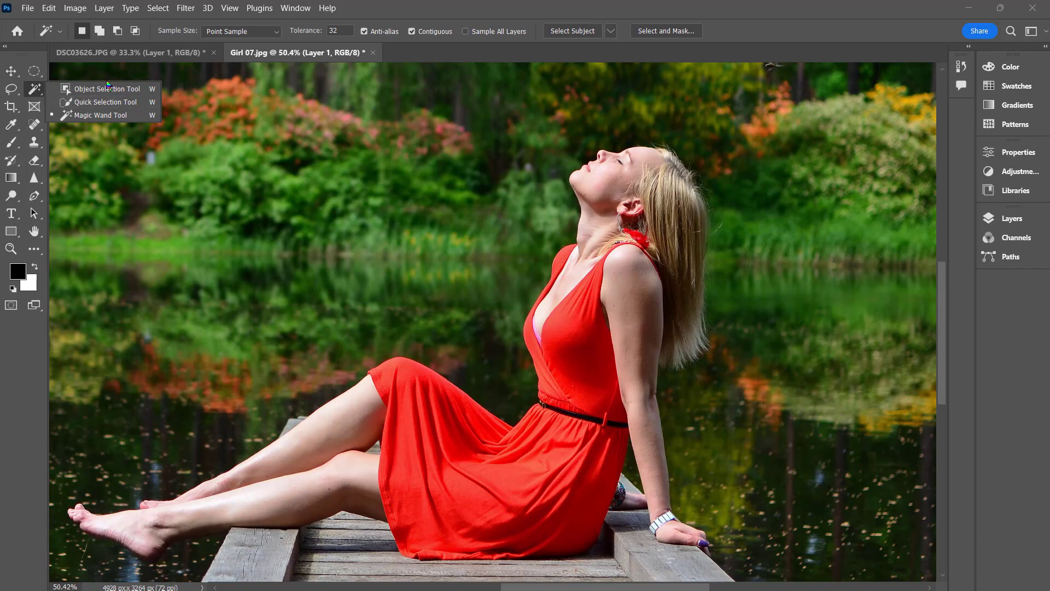
pyautogui.click(94, 92)
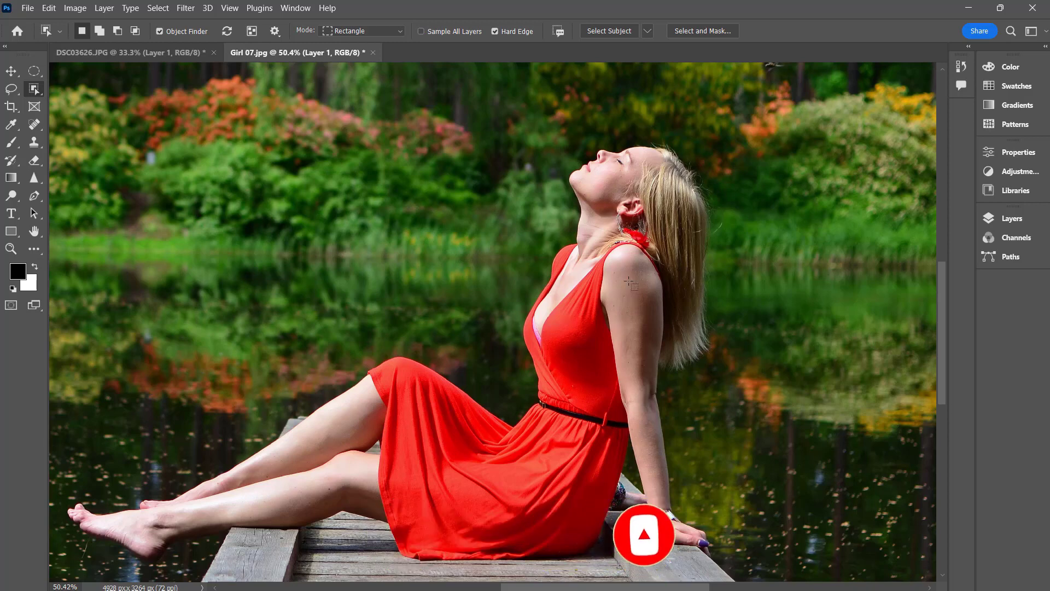
pyautogui.click(629, 281)
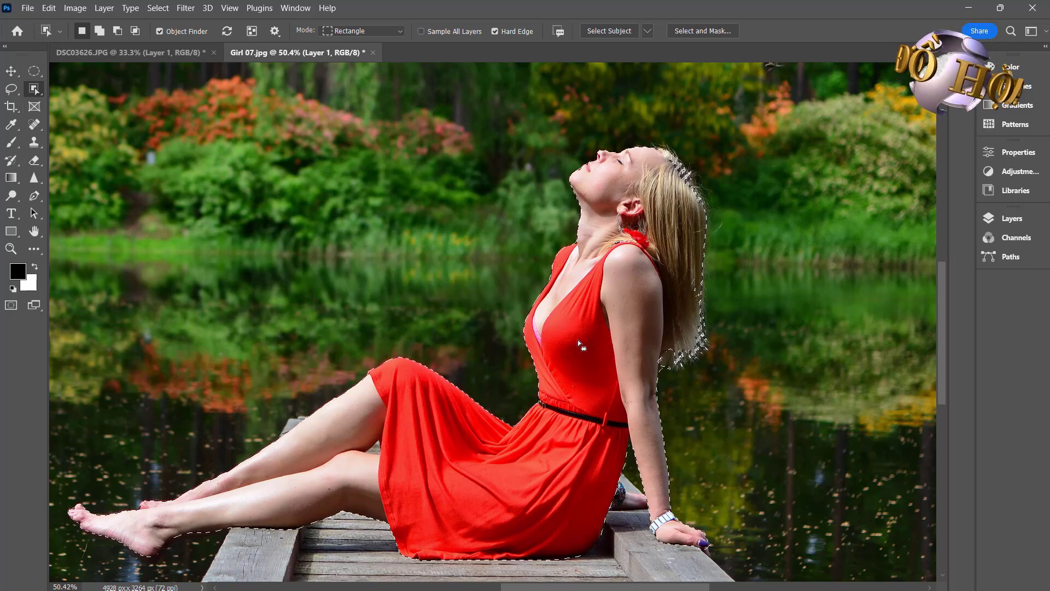
pyautogui.hotkey('ctrl', 'd')
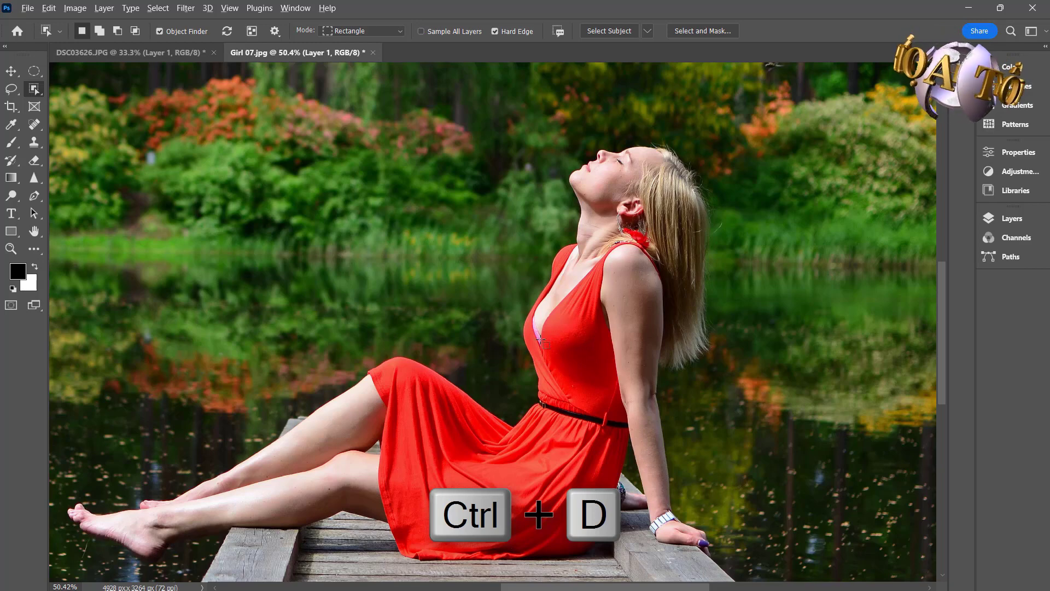
# Step: Select the woman by drawing an Object Selection rectangle of about 2472 × 1634 px around her whole figure
pyautogui.scroll(-1, 541, 342)
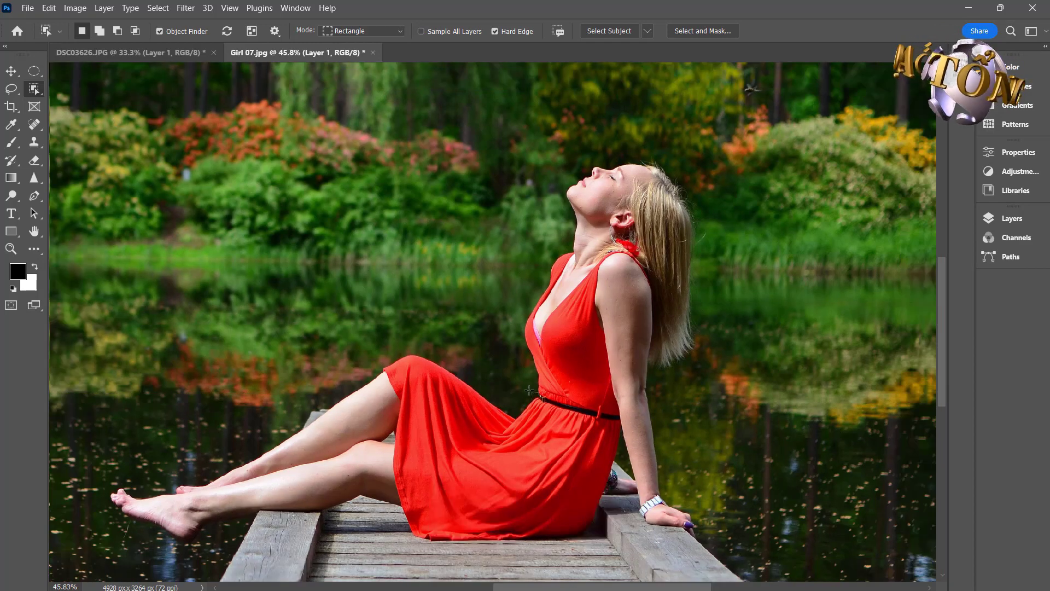
pyautogui.moveTo(530, 391); pyautogui.dragTo(554, 352)
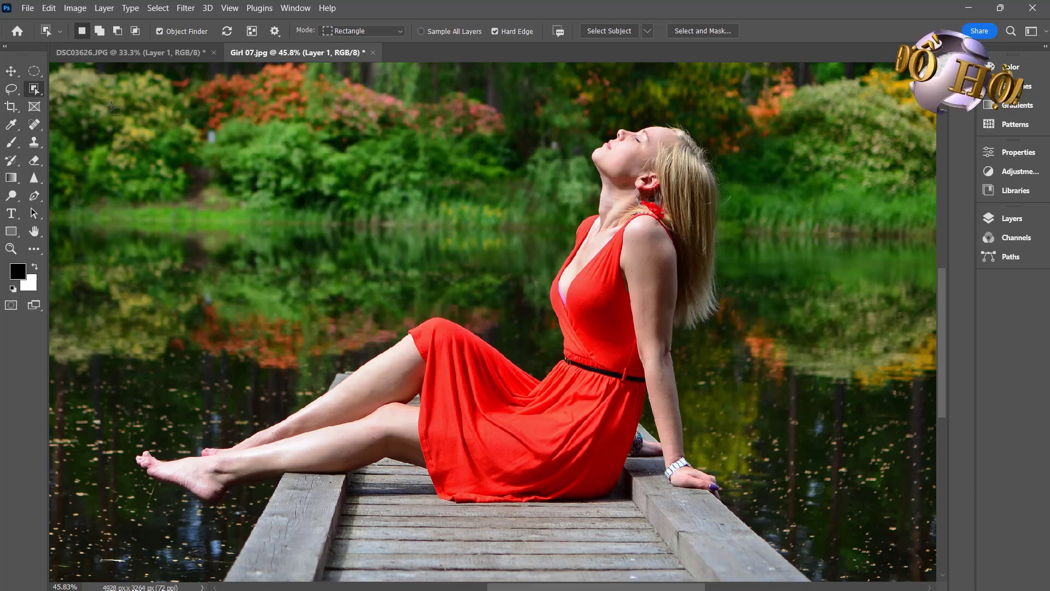
pyautogui.moveTo(113, 106); pyautogui.dragTo(734, 515)
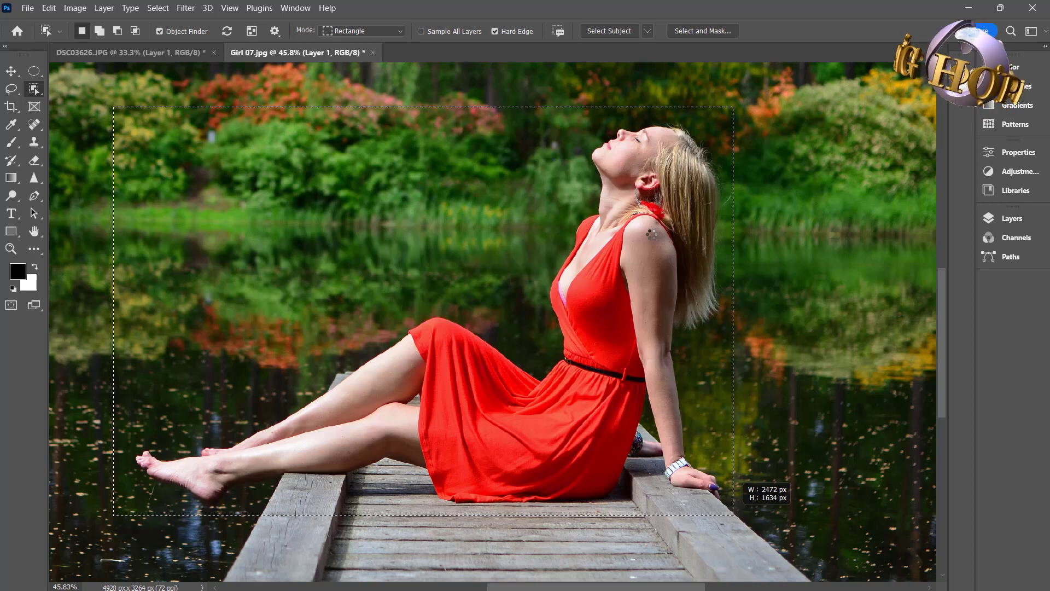
pyautogui.moveTo(733, 515); pyautogui.dragTo(733, 515)
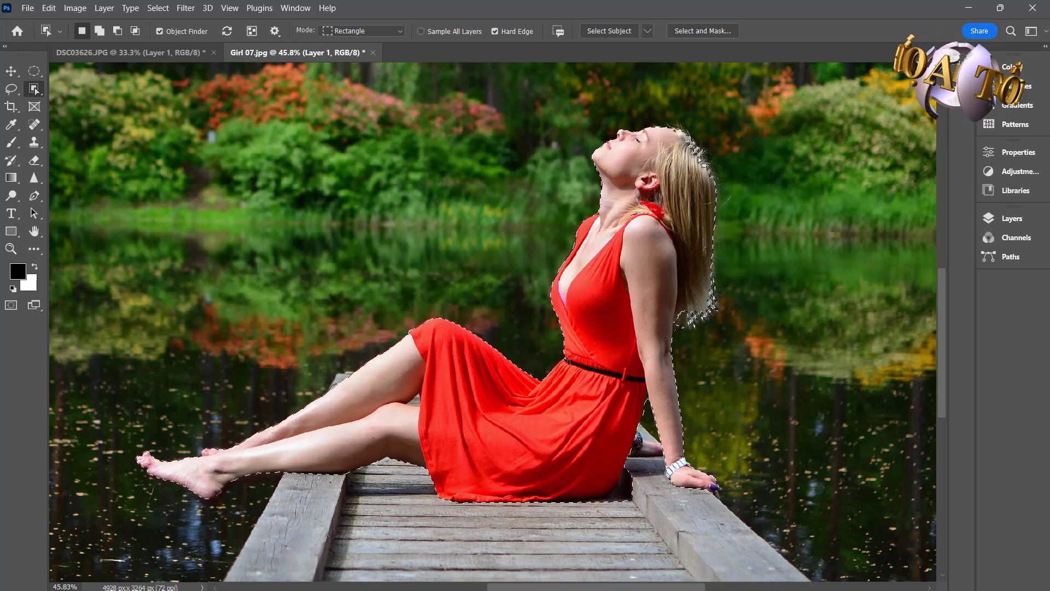
# Step: Examine the selection edge around the woman's hair, face and body at different magnifications, and clear the selection
pyautogui.scroll(6, 708, 174)
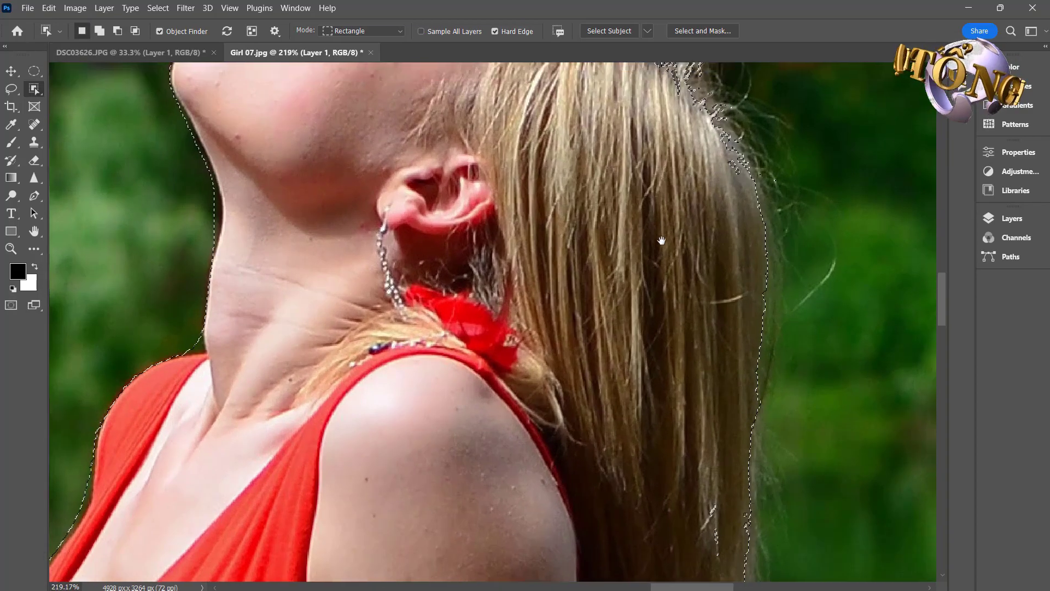
pyautogui.moveTo(722, 159); pyautogui.dragTo(590, 334)
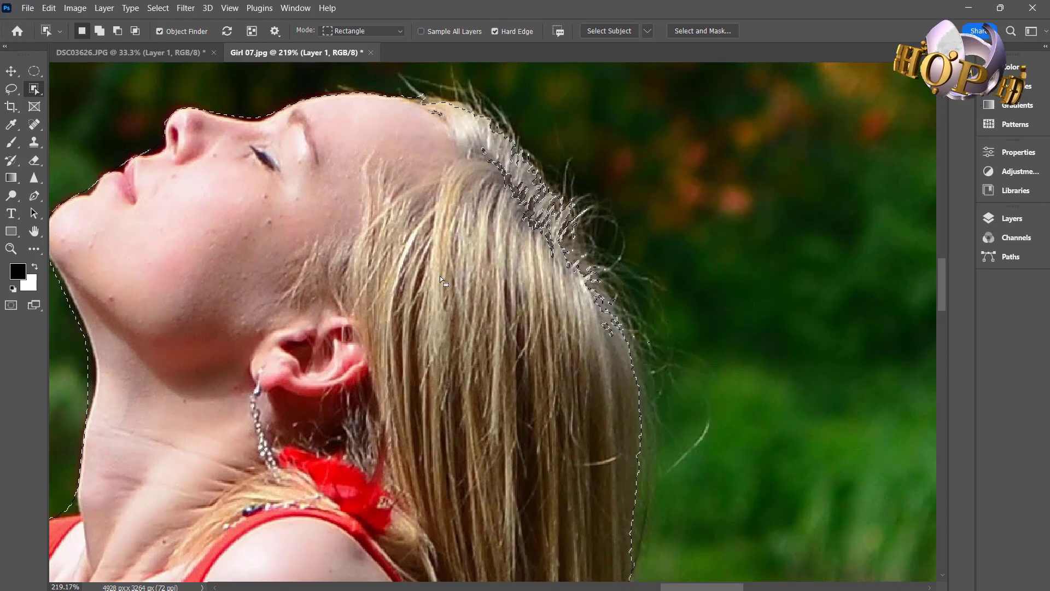
pyautogui.scroll(-8, 441, 280)
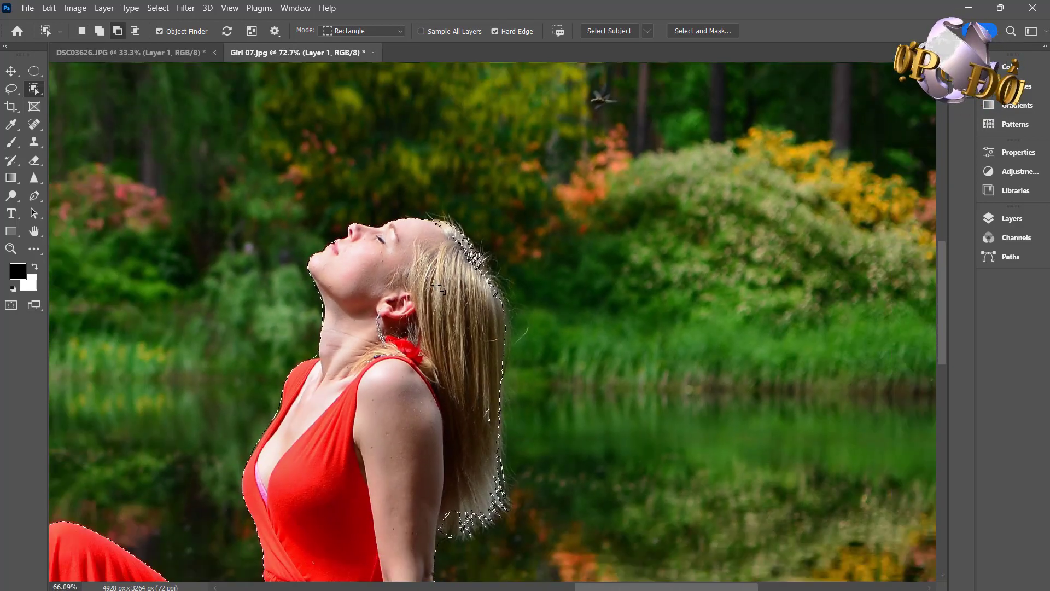
pyautogui.scroll(-2, 439, 288)
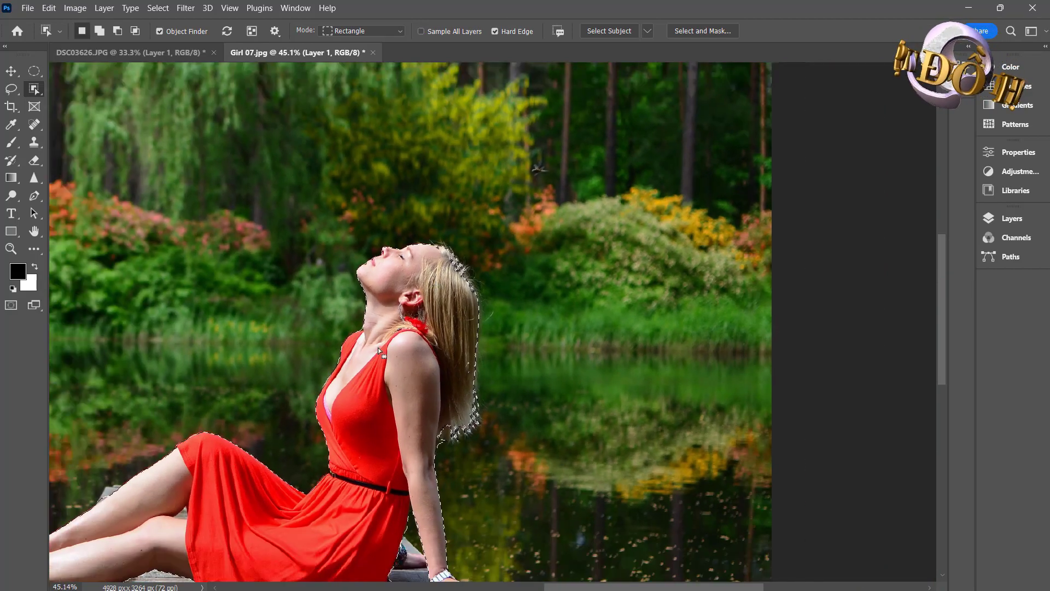
pyautogui.moveTo(446, 327); pyautogui.dragTo(650, 207)
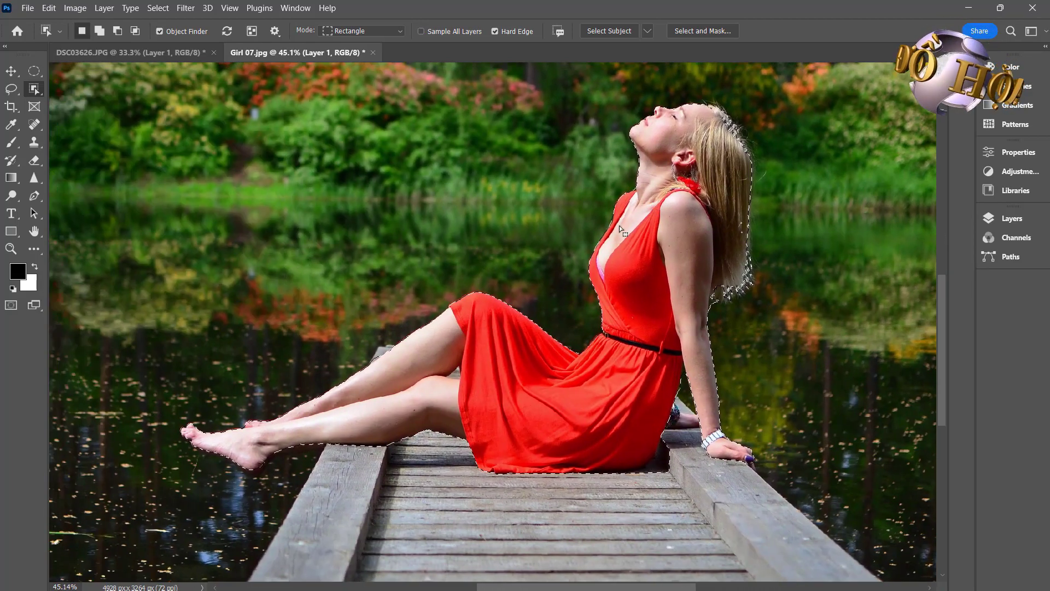
pyautogui.press('alt')
pyautogui.scroll(-1, 613, 231)
pyautogui.scroll(3, 610, 234)
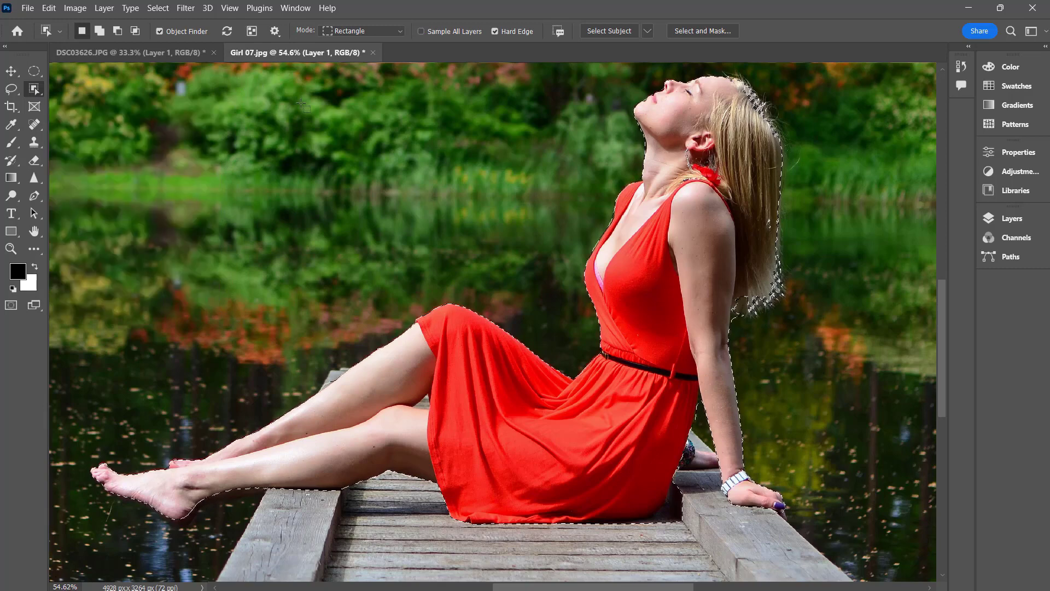
pyautogui.hotkey('ctrl', 'd')
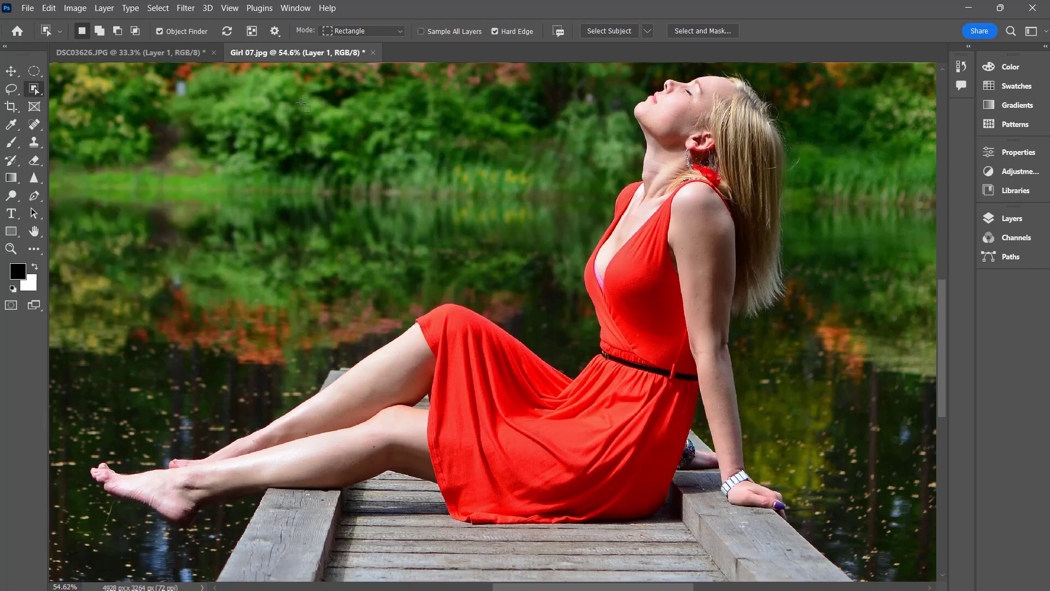
# Step: Switch to the Quick Selection tool, brush over the red dress to select it, and clear the selection
pyautogui.rightClick(36, 90)
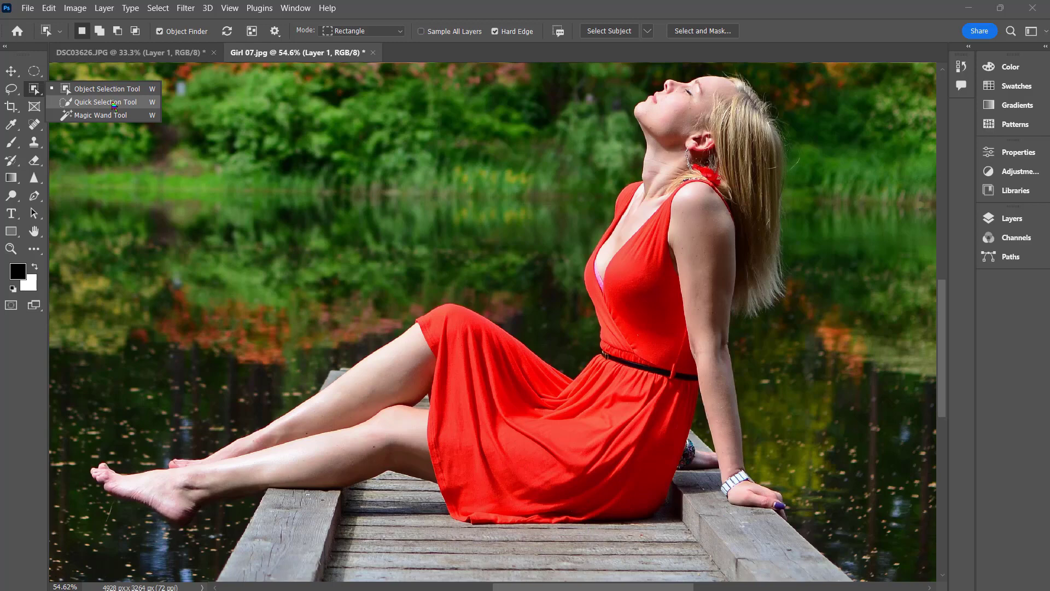
pyautogui.press('w')
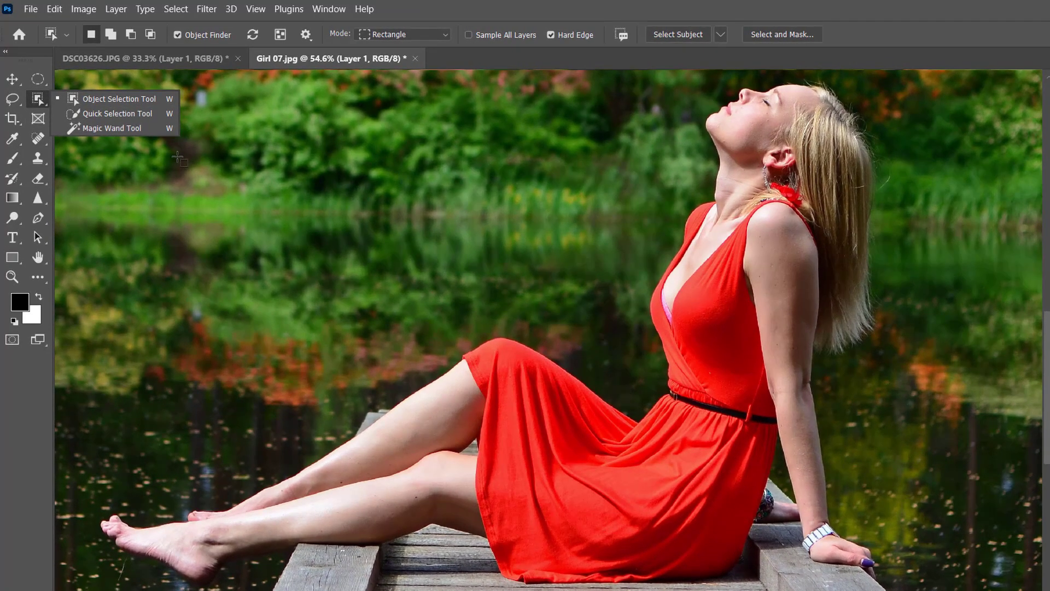
pyautogui.click(113, 114)
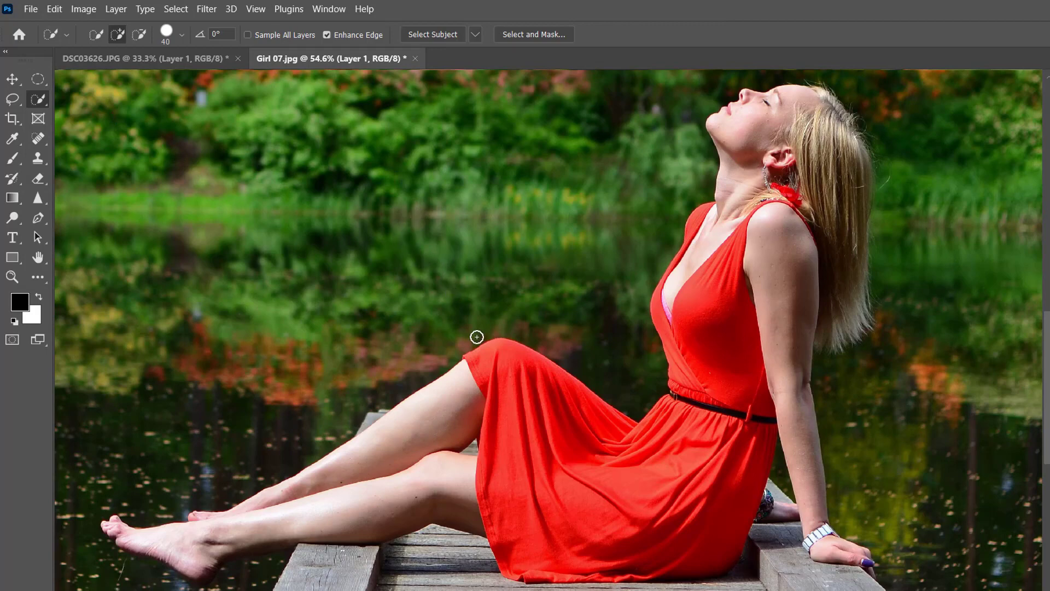
pyautogui.moveTo(476, 359)
pyautogui.mouseDown()
pyautogui.moveTo(514, 358)
pyautogui.moveTo(604, 429)
pyautogui.moveTo(563, 443)
pyautogui.moveTo(526, 411)
pyautogui.moveTo(524, 450)
pyautogui.moveTo(503, 433)
pyautogui.moveTo(498, 473)
pyautogui.moveTo(540, 510)
pyautogui.moveTo(615, 499)
pyautogui.moveTo(710, 451)
pyautogui.moveTo(722, 336)
pyautogui.moveTo(709, 439)
pyautogui.moveTo(728, 450)
pyautogui.moveTo(719, 379)
pyautogui.moveTo(732, 450)
pyautogui.moveTo(755, 490)
pyautogui.moveTo(754, 535)
pyautogui.moveTo(780, 504)
pyautogui.moveTo(786, 449)
pyautogui.moveTo(797, 498)
pyautogui.mouseUp()
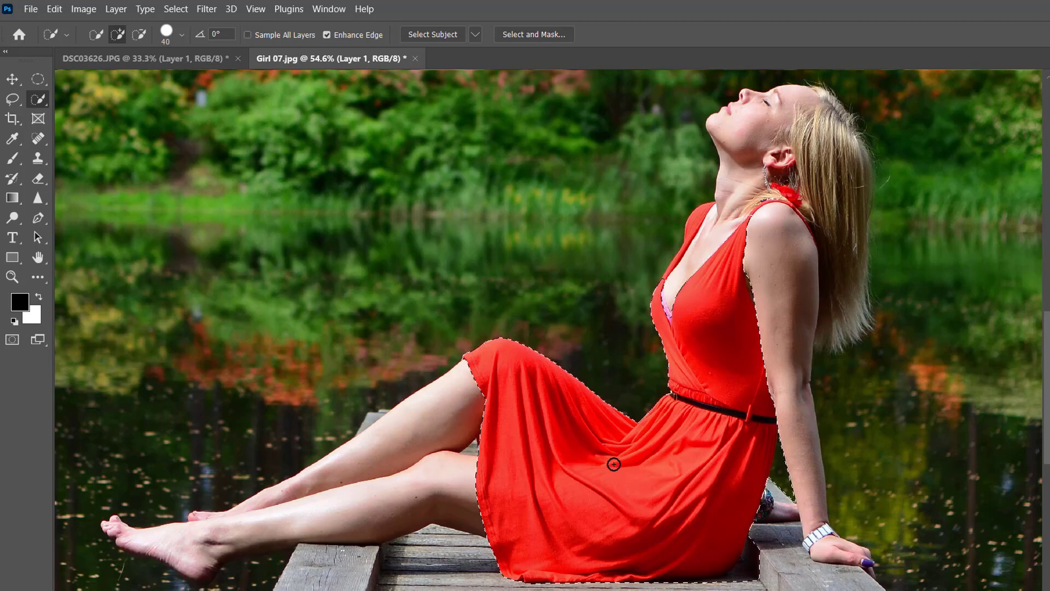
pyautogui.hotkey('ctrl', 'd')
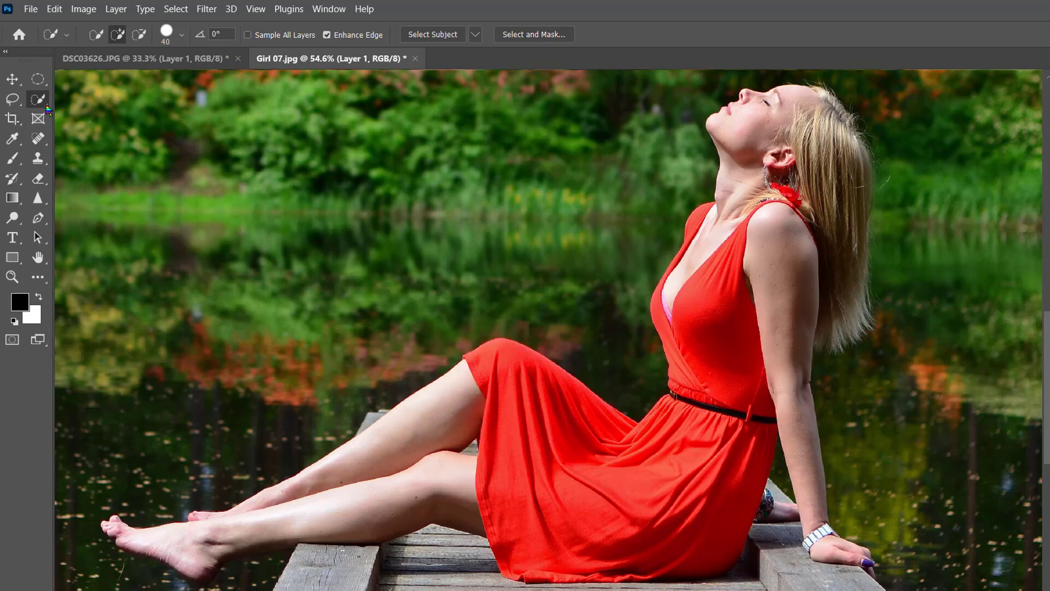
# Step: Set the Quick Selection brush's hardness to 92% and its size to 47 px
pyautogui.rightClick(49, 111)
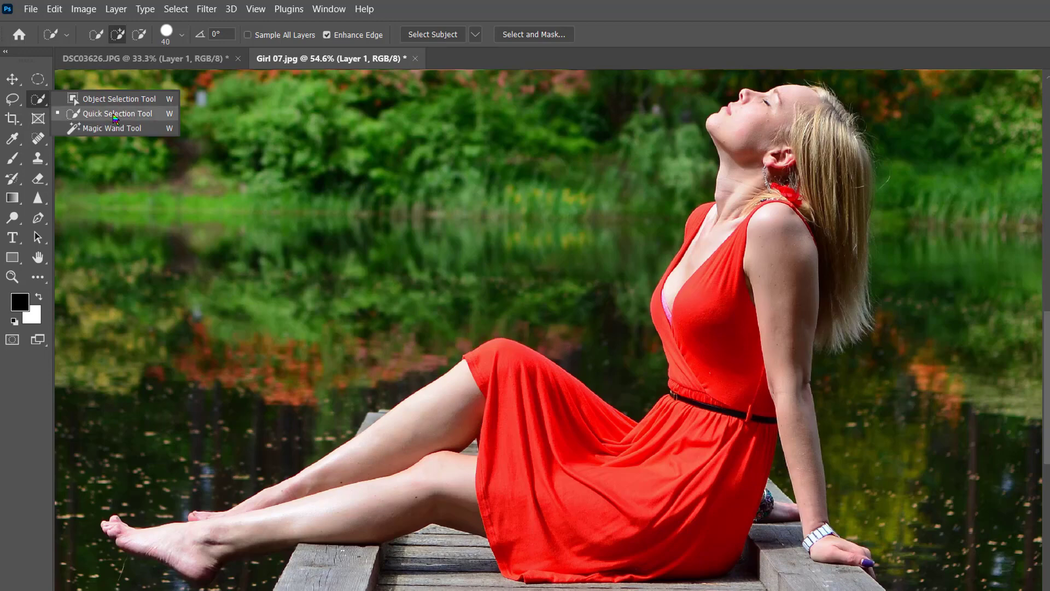
pyautogui.click(116, 118)
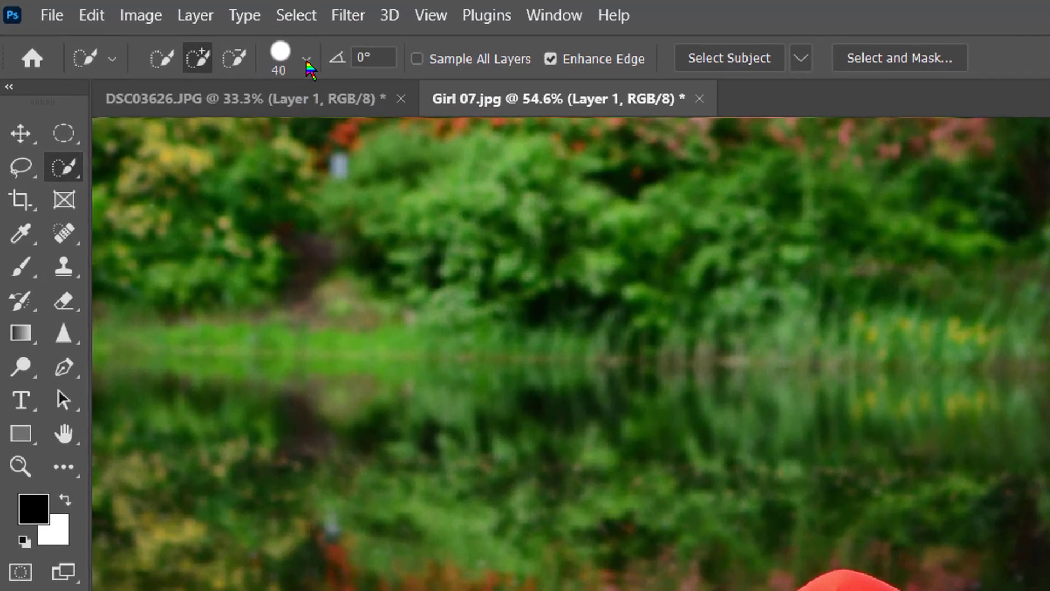
pyautogui.click(306, 59)
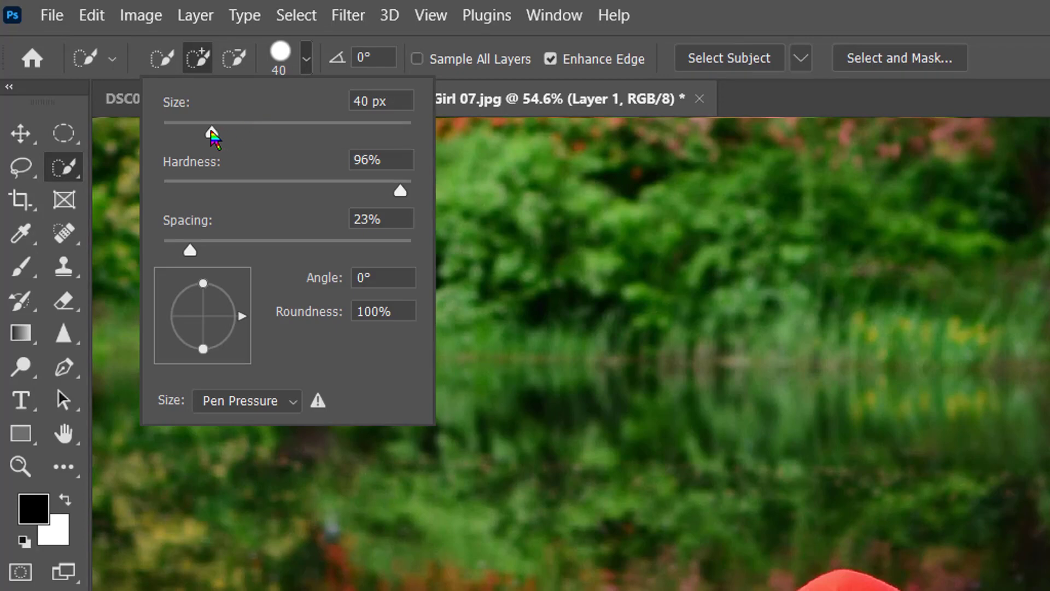
pyautogui.moveTo(211, 134)
pyautogui.mouseDown()
pyautogui.moveTo(282, 133)
pyautogui.moveTo(214, 133)
pyautogui.moveTo(257, 133)
pyautogui.moveTo(225, 134)
pyautogui.moveTo(276, 151)
pyautogui.moveTo(225, 135)
pyautogui.mouseUp()
pyautogui.moveTo(400, 195)
pyautogui.mouseDown()
pyautogui.moveTo(295, 197)
pyautogui.moveTo(408, 197)
pyautogui.moveTo(397, 200)
pyautogui.mouseUp()
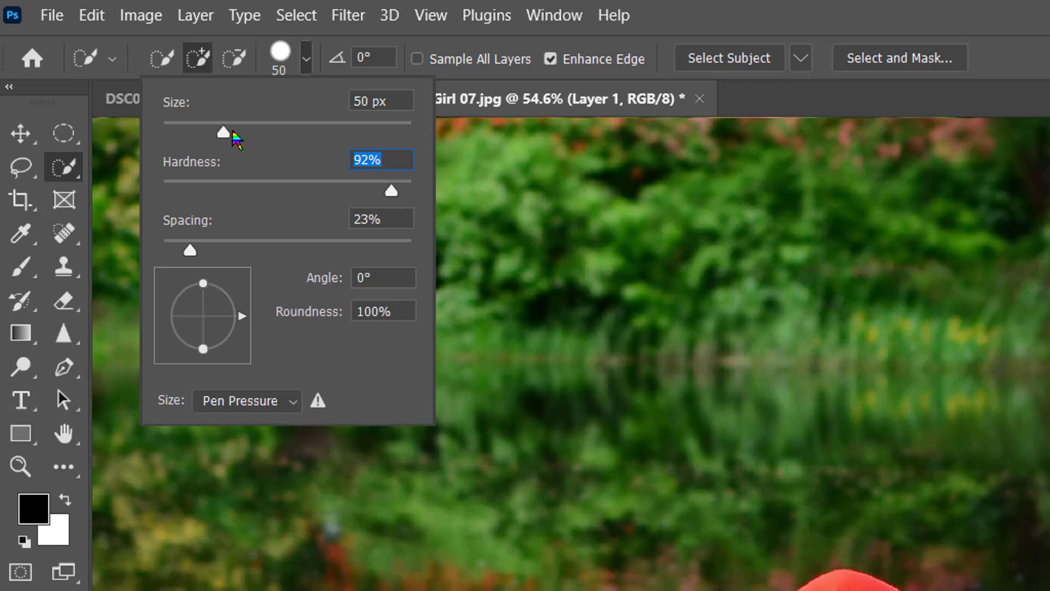
pyautogui.moveTo(223, 133); pyautogui.dragTo(287, 134)
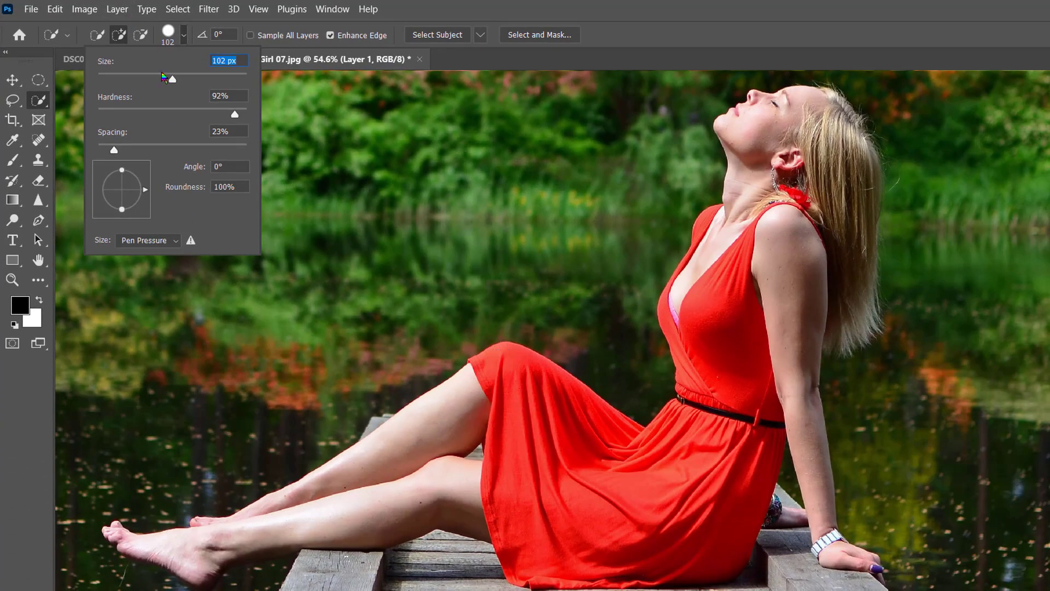
pyautogui.moveTo(173, 80); pyautogui.dragTo(119, 81)
pyautogui.moveTo(118, 80); pyautogui.dragTo(131, 80)
pyautogui.click(503, 357)
pyautogui.moveTo(503, 356); pyautogui.dragTo(531, 375)
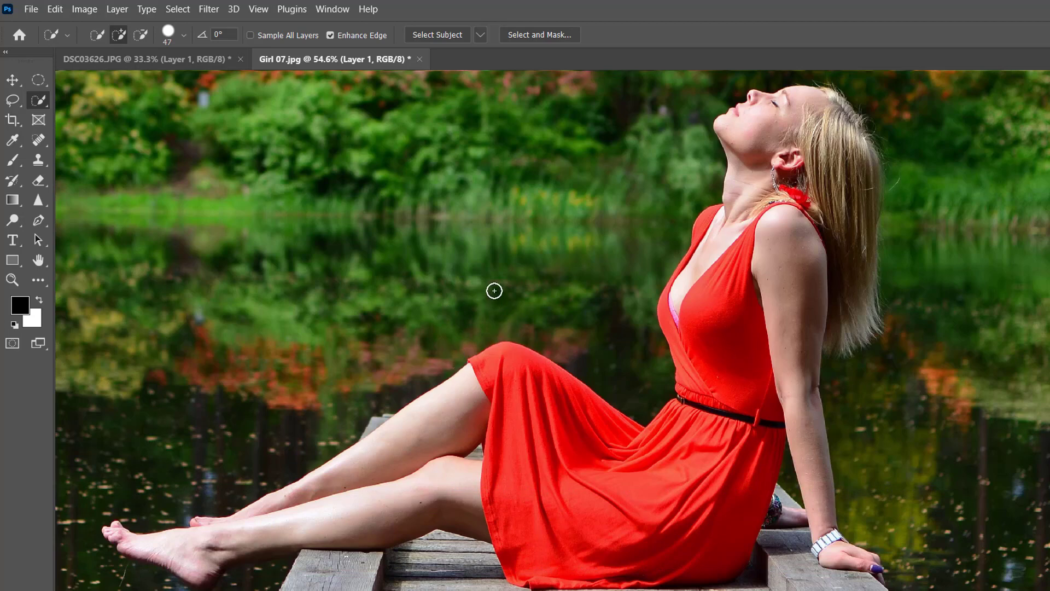
# Step: Decrease the Quick Selection brush size to 40 px and increase it to 90 px
pyautogui.press(']')
pyautogui.press('[')
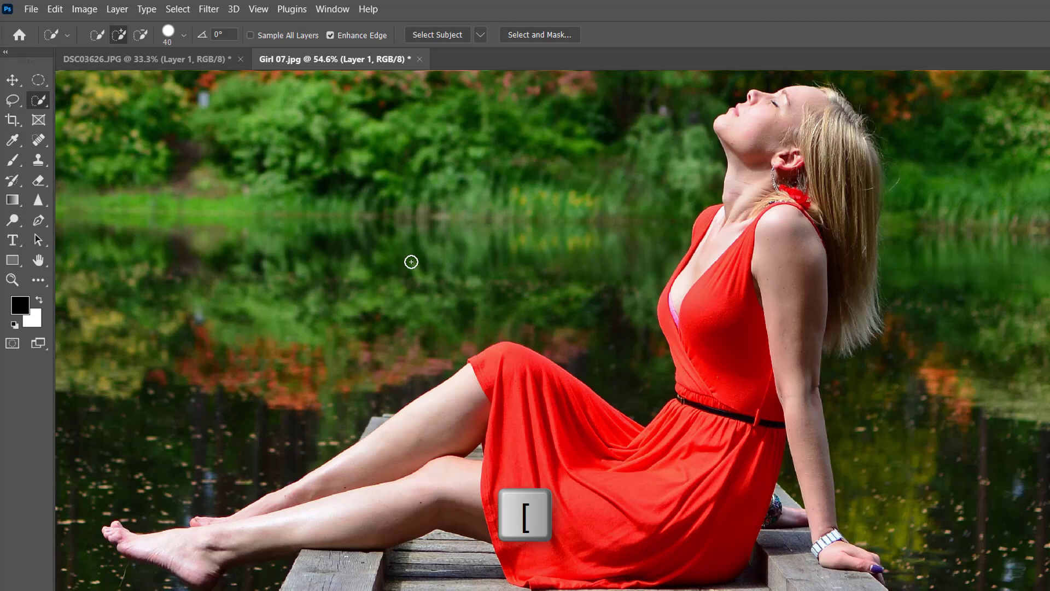
pyautogui.press(']')
pyautogui.press(']')
pyautogui.press(']')
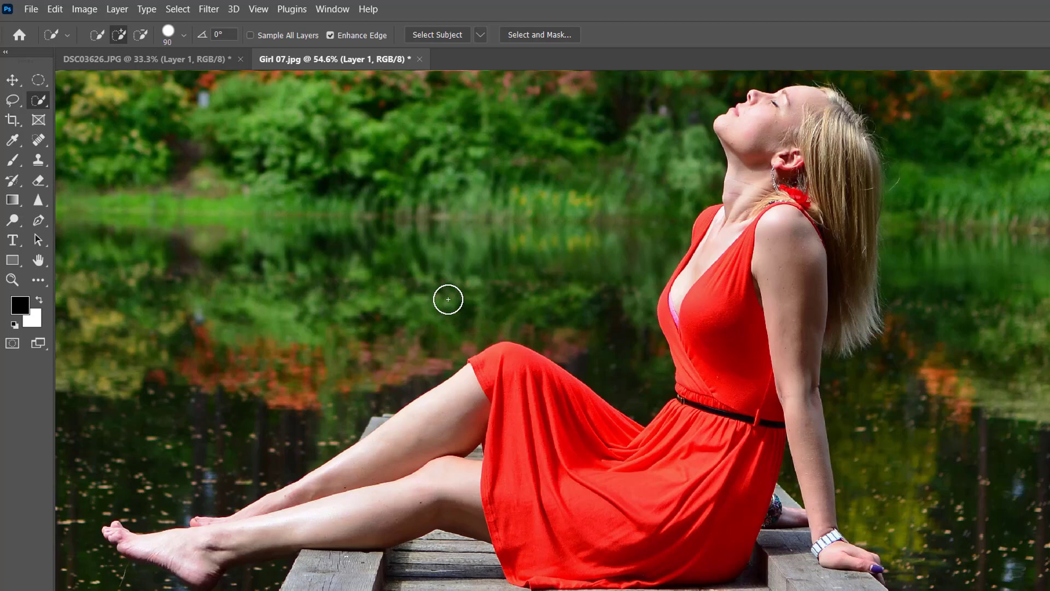
# Step: Adjust the Quick Selection brush's diameter and hardness interactively on the canvas, finishing at a size of 105 px
pyautogui.press('alt')
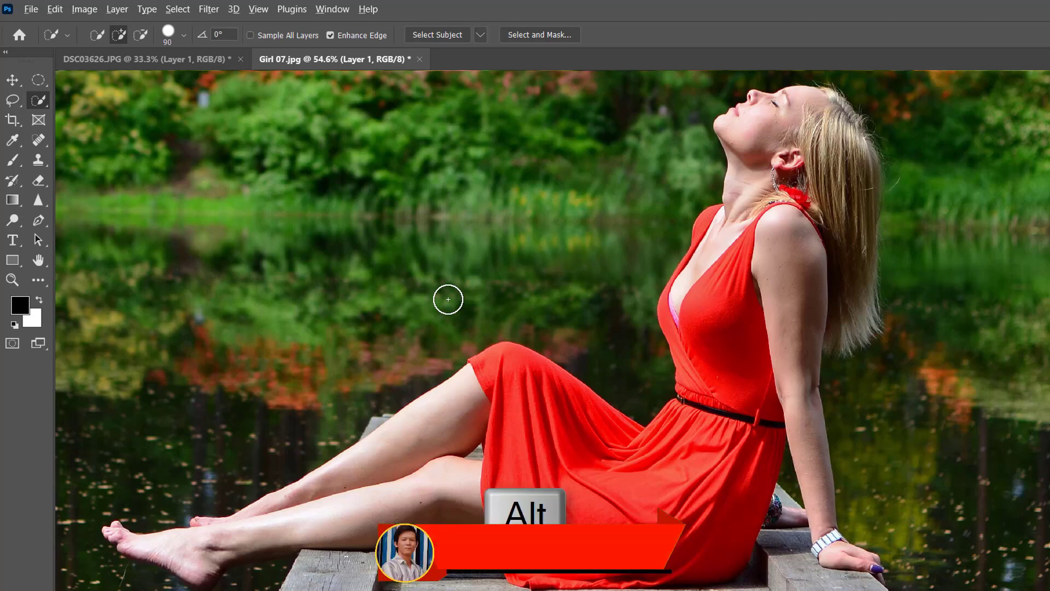
pyautogui.keyDown('alt'); pyautogui.rightClick(448, 299); pyautogui.keyUp('alt')
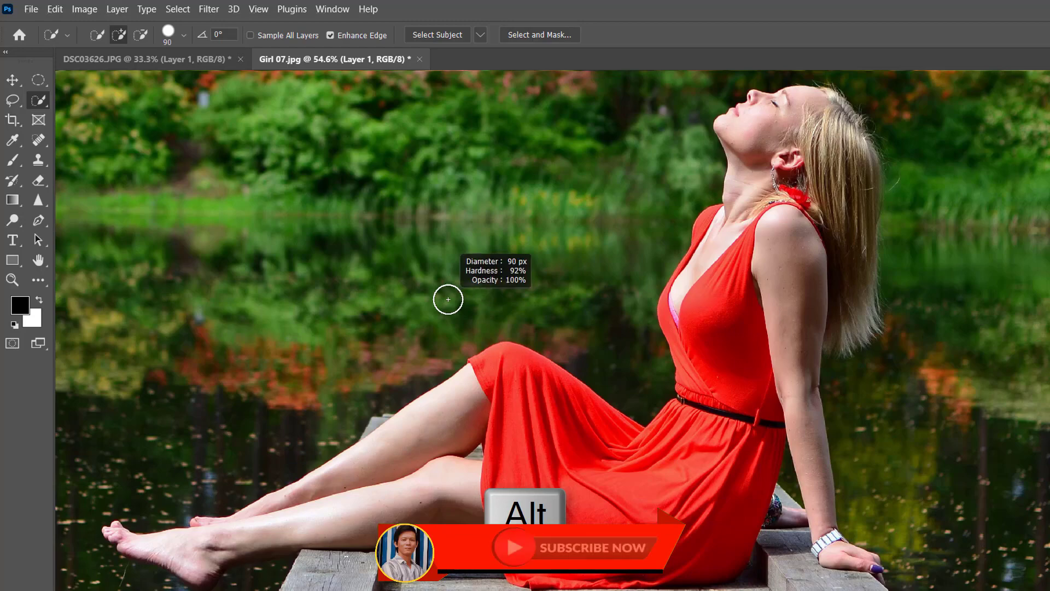
pyautogui.moveTo(448, 299); pyautogui.dragTo(464, 302)
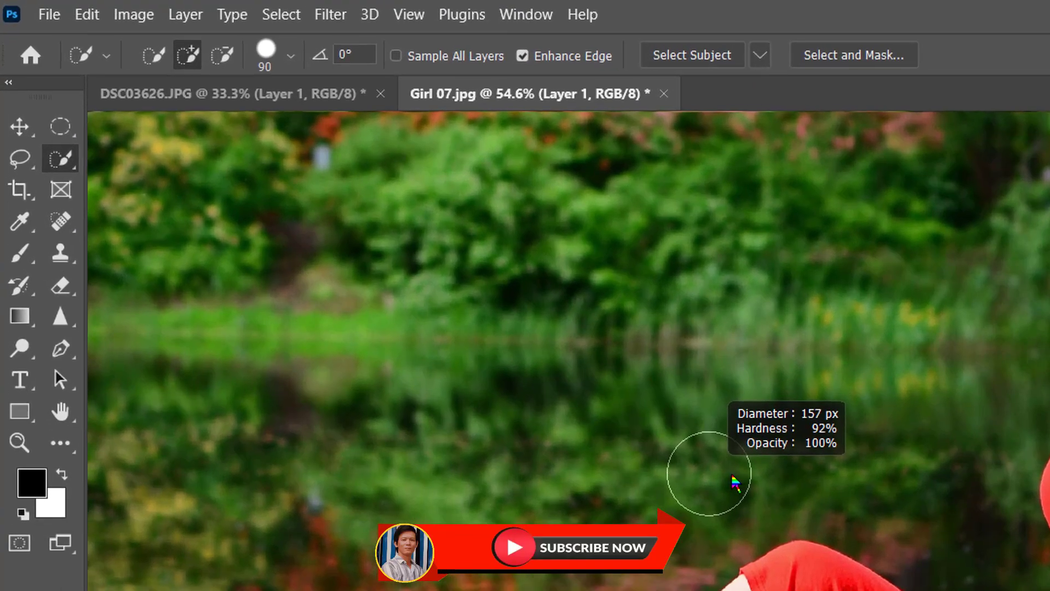
pyautogui.moveTo(735, 483)
pyautogui.mouseDown()
pyautogui.moveTo(888, 485)
pyautogui.moveTo(707, 485)
pyautogui.moveTo(821, 484)
pyautogui.moveTo(764, 483)
pyautogui.mouseUp()
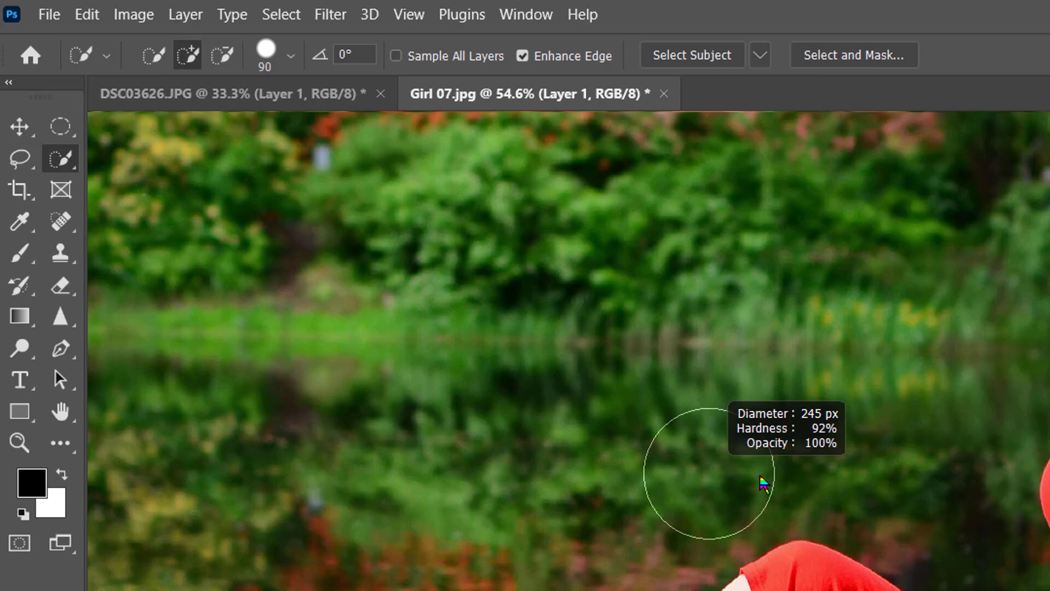
pyautogui.moveTo(764, 483); pyautogui.dragTo(739, 328)
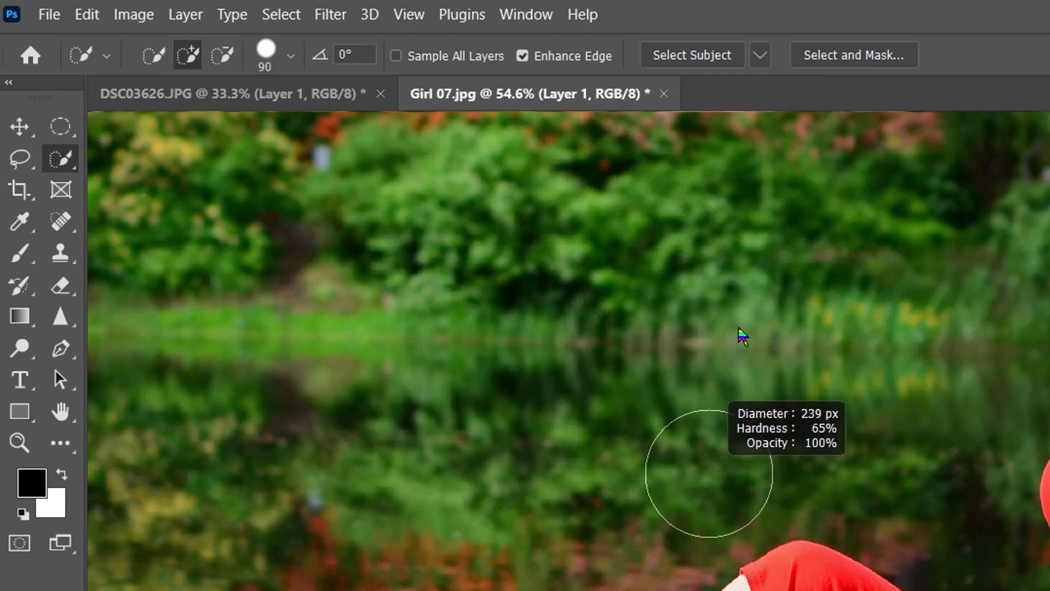
pyautogui.moveTo(739, 328)
pyautogui.mouseDown()
pyautogui.moveTo(757, 580)
pyautogui.moveTo(740, 312)
pyautogui.moveTo(757, 576)
pyautogui.mouseUp()
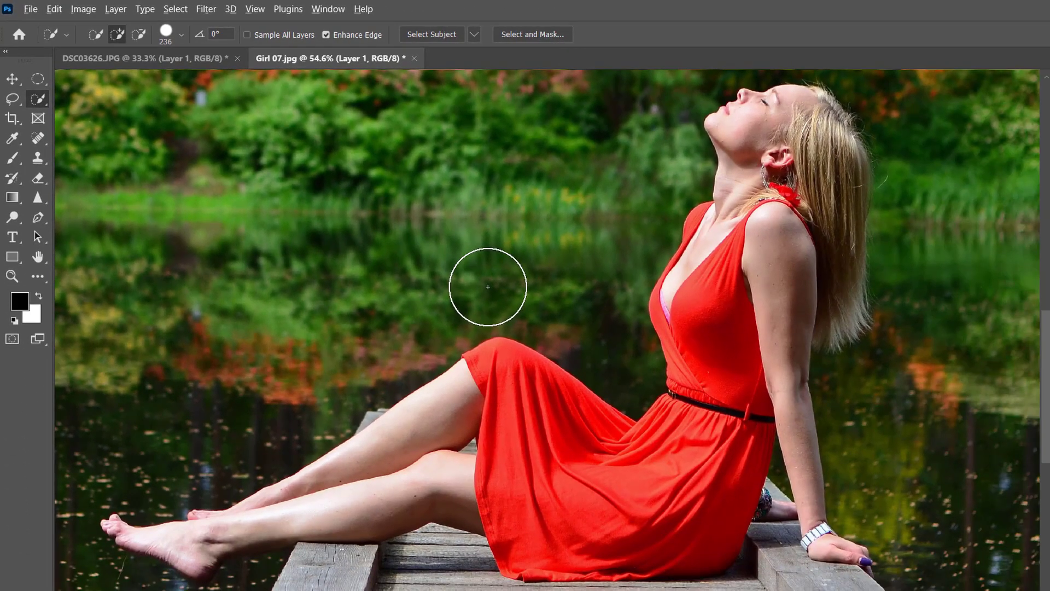
pyautogui.moveTo(488, 287)
pyautogui.mouseDown()
pyautogui.moveTo(516, 288)
pyautogui.moveTo(465, 295)
pyautogui.mouseUp()
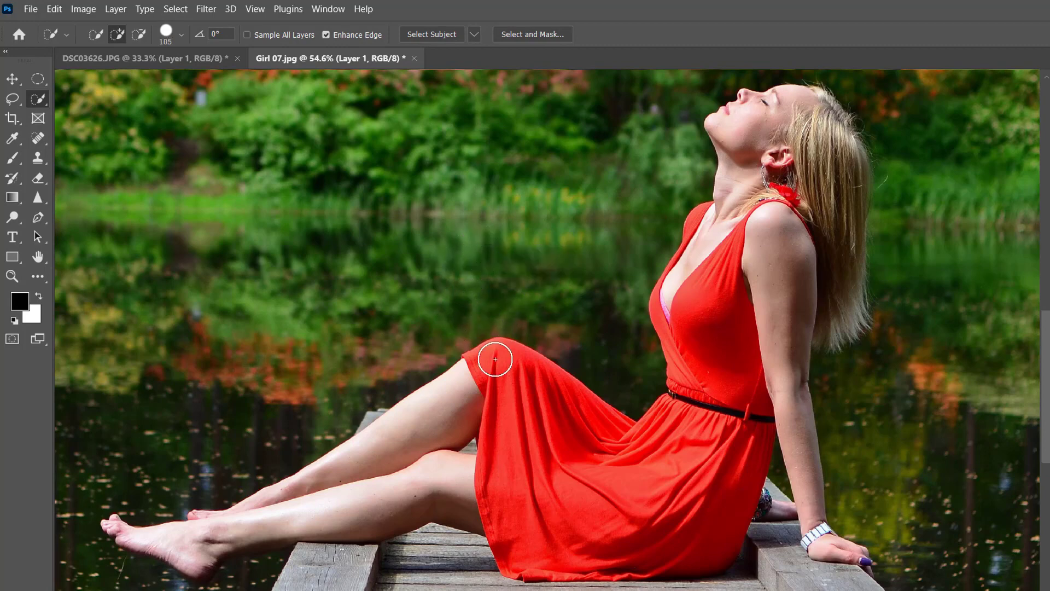
# Step: Brush over the red dress with the Quick Selection tool, and switch to the Magic Wand tool
pyautogui.moveTo(493, 359)
pyautogui.mouseDown()
pyautogui.moveTo(514, 384)
pyautogui.moveTo(511, 454)
pyautogui.moveTo(539, 509)
pyautogui.moveTo(631, 499)
pyautogui.moveTo(689, 454)
pyautogui.moveTo(699, 339)
pyautogui.moveTo(687, 242)
pyautogui.moveTo(703, 219)
pyautogui.mouseUp()
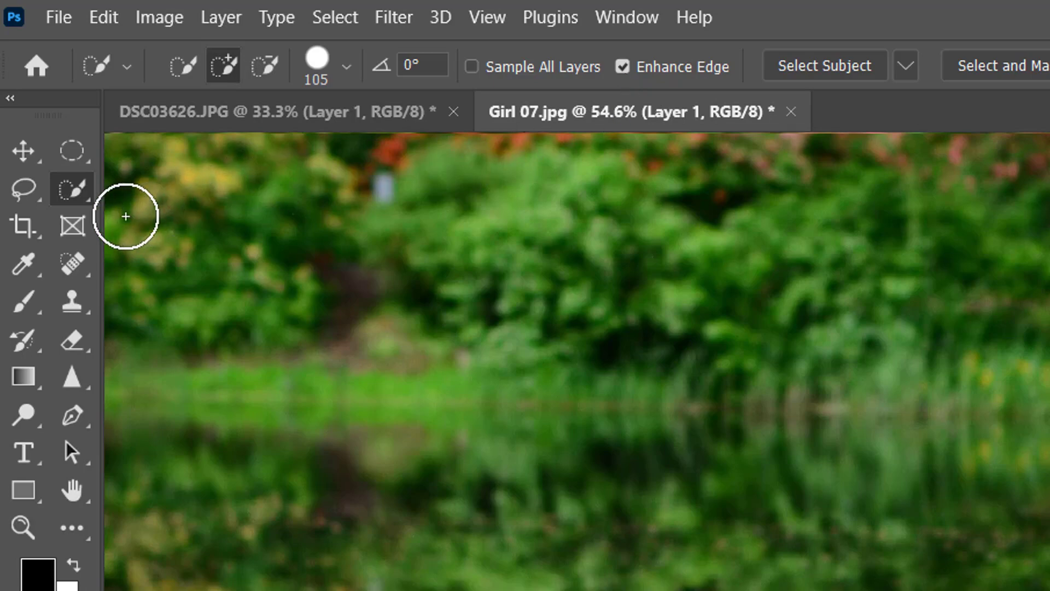
pyautogui.rightClick(87, 201)
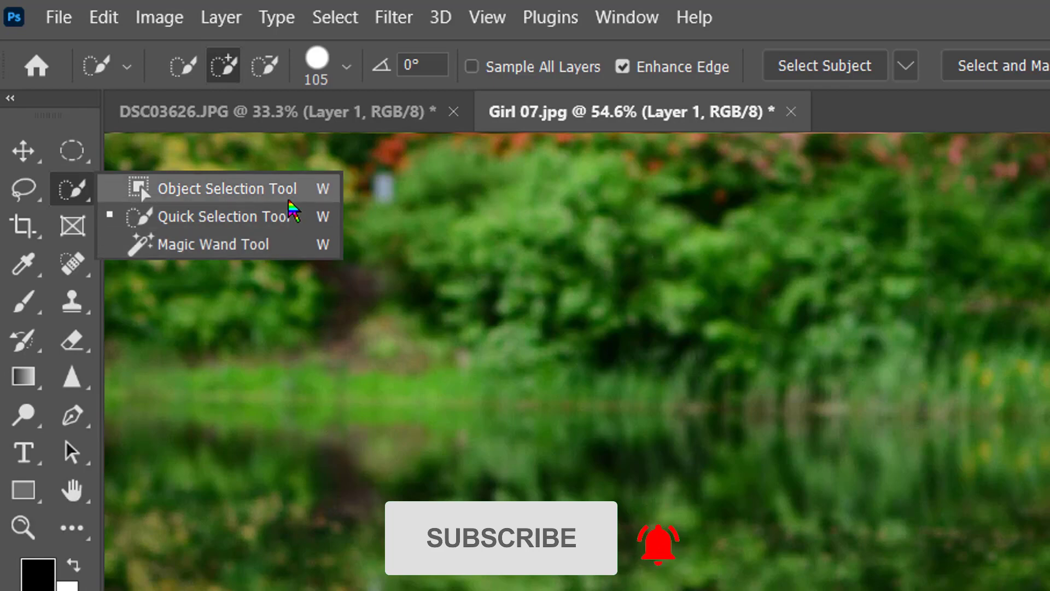
pyautogui.click(235, 245)
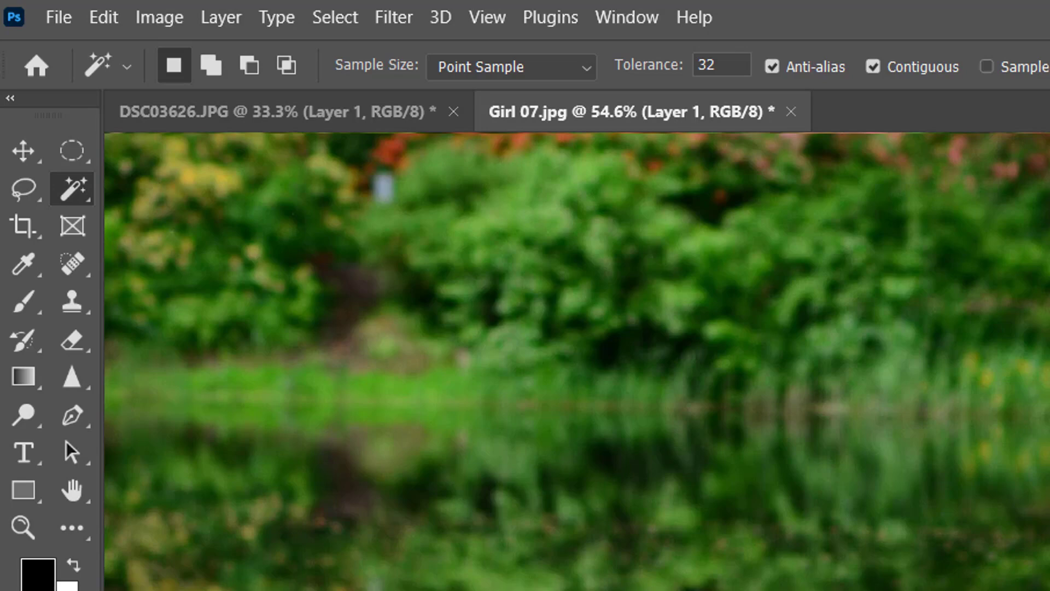
# Step: Add a new layer and draw a rectangular marquee selection over the pond and the woman's knee
pyautogui.hotkey('ctrl', 'j')
pyautogui.click(72, 151)
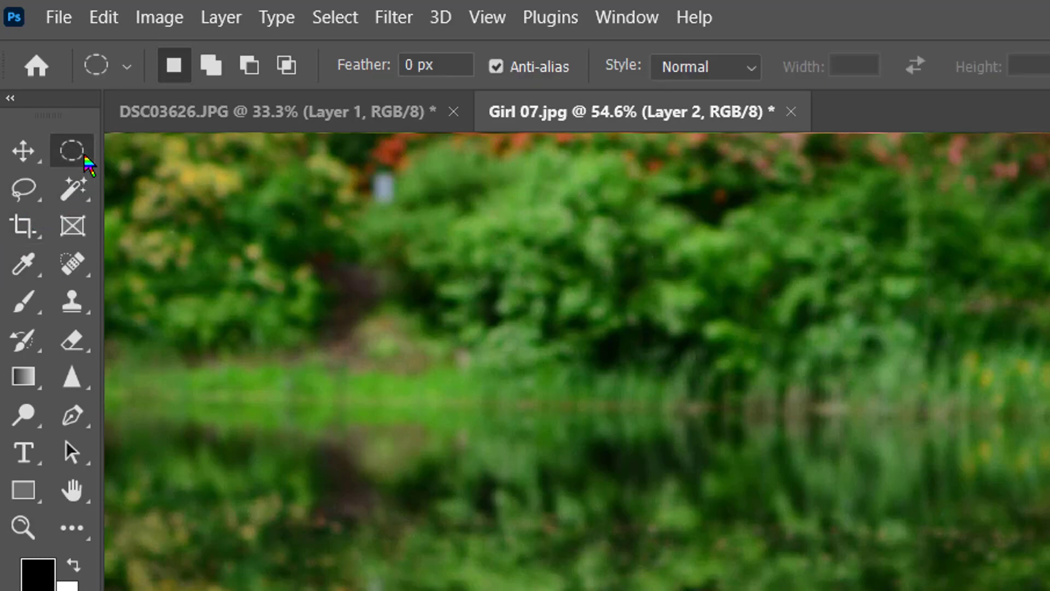
pyautogui.rightClick(71, 150)
pyautogui.click(171, 153)
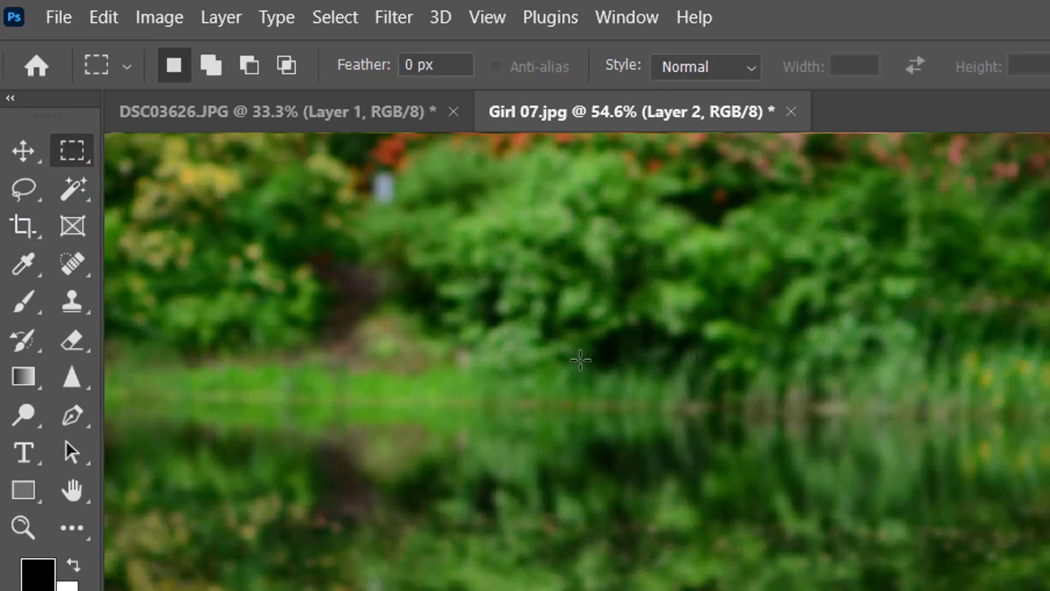
pyautogui.moveTo(508, 335); pyautogui.dragTo(926, 590)
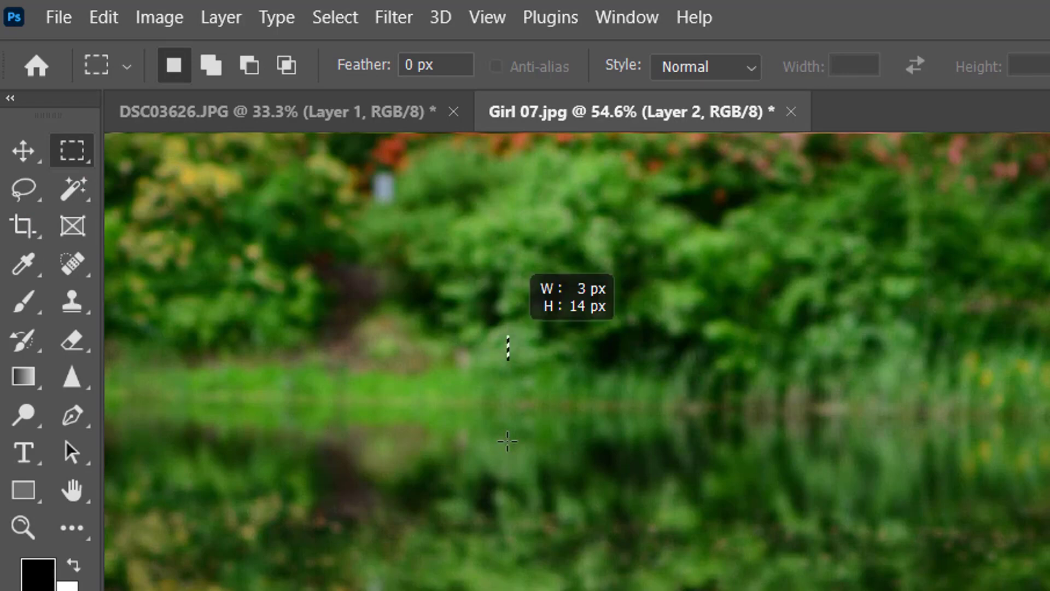
pyautogui.moveTo(663, 590); pyautogui.dragTo(688, 590)
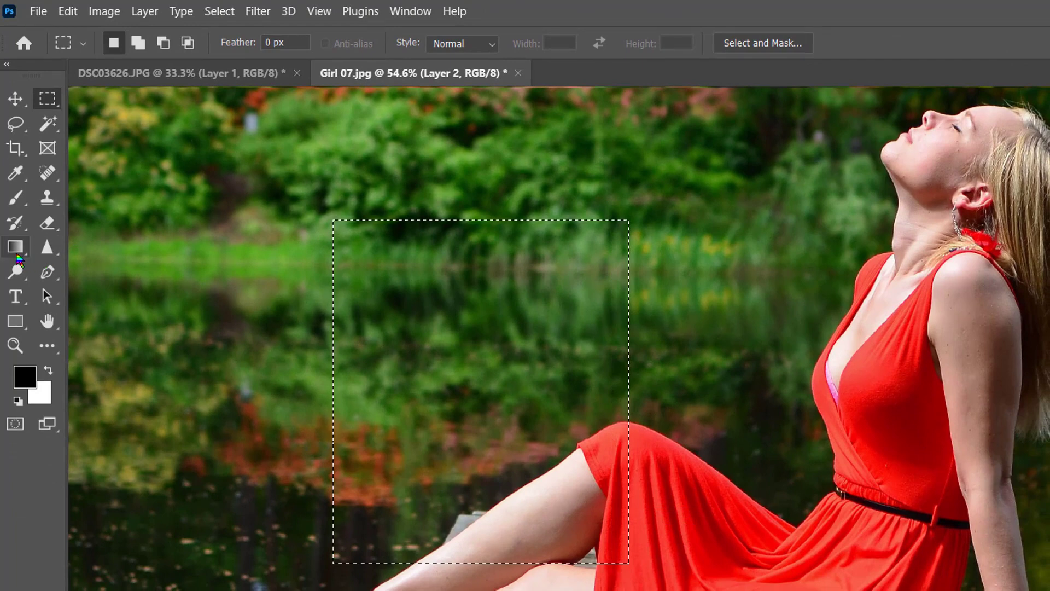
# Step: Fill the rectangular selection with a horizontal black-to-white linear gradient and deselect
pyautogui.click(15, 246)
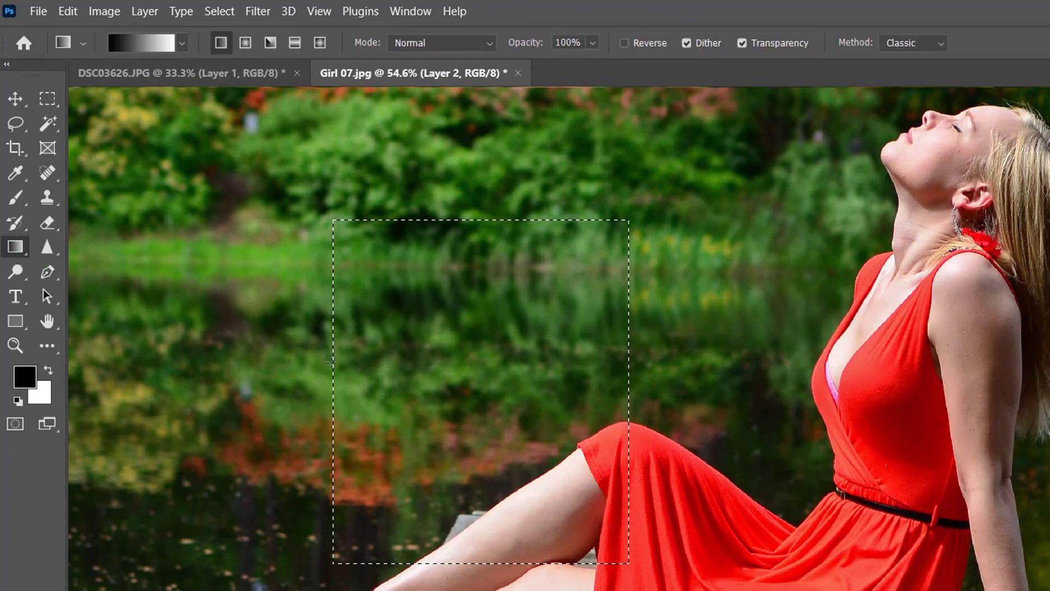
pyautogui.moveTo(332, 362); pyautogui.dragTo(632, 388)
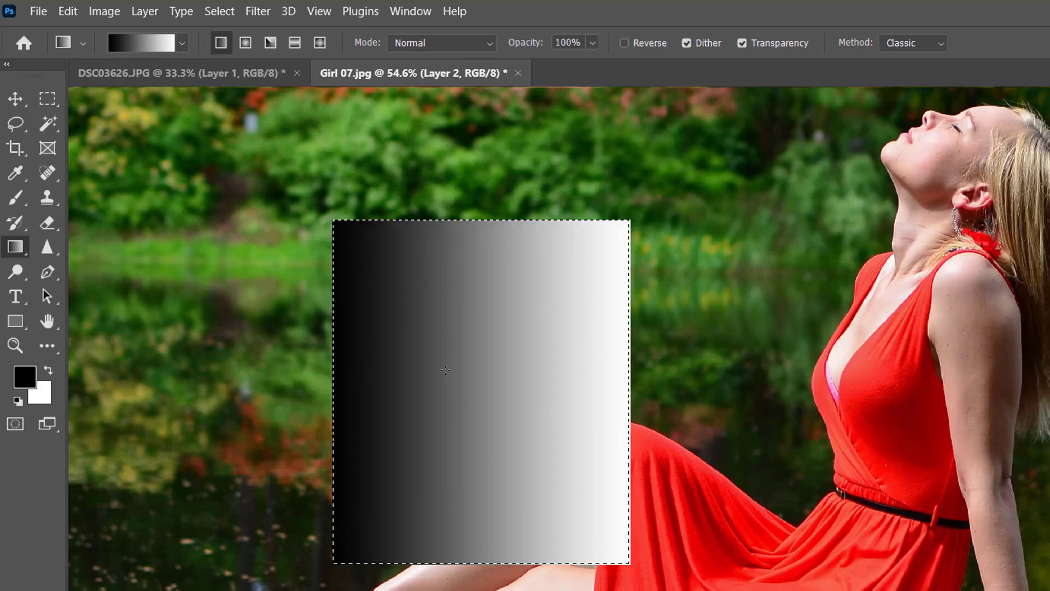
pyautogui.hotkey('ctrl', 'd')
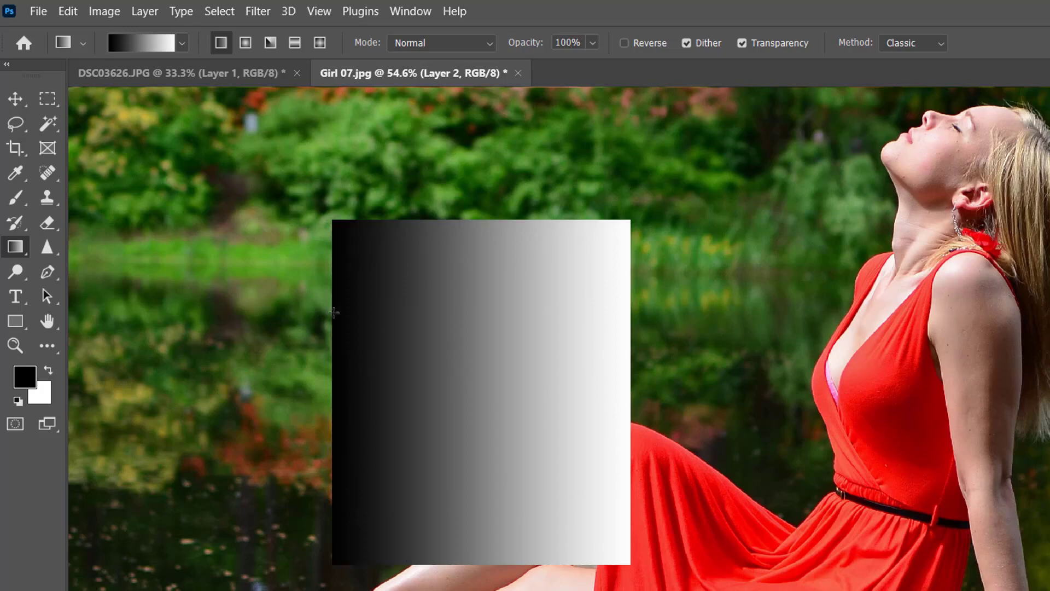
# Step: Select the middle gray band of the gradient with the Magic Wand, set the tolerance to 60 and deselect
pyautogui.click(57, 130)
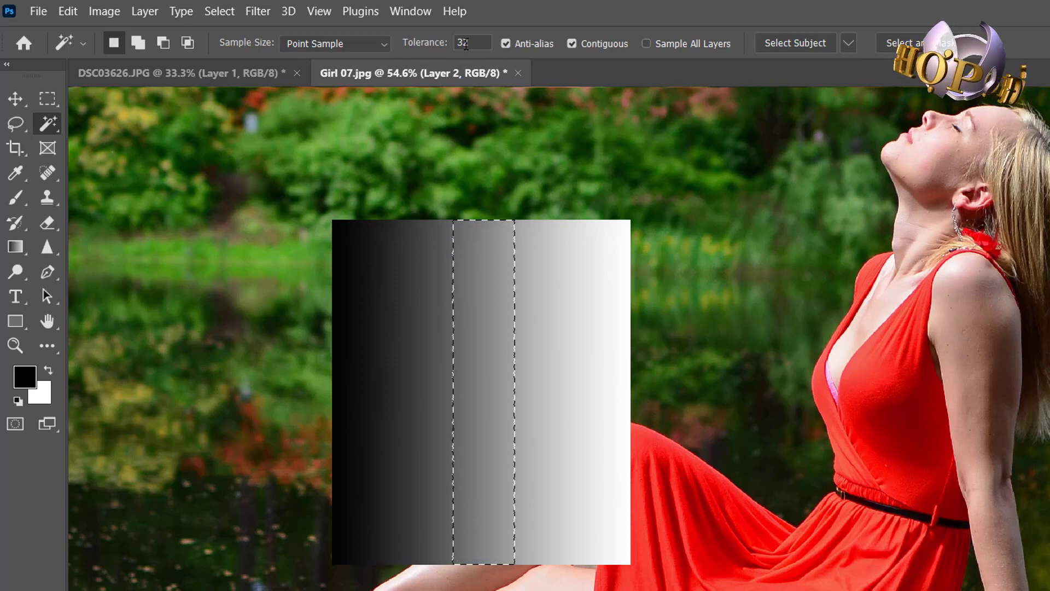
pyautogui.click(466, 43)
pyautogui.write('60')
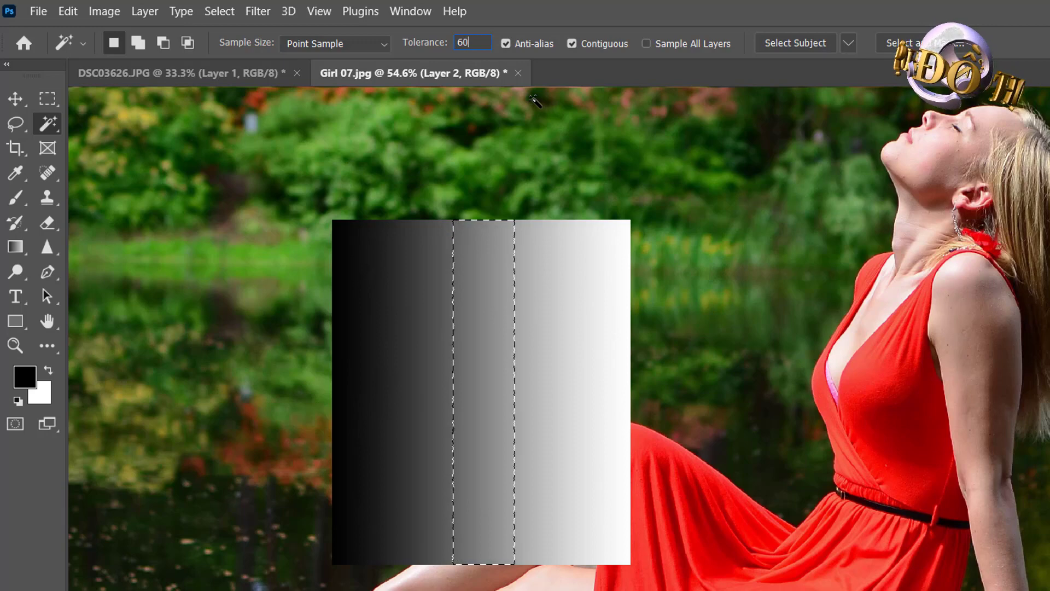
pyautogui.hotkey('ctrl', 'd')
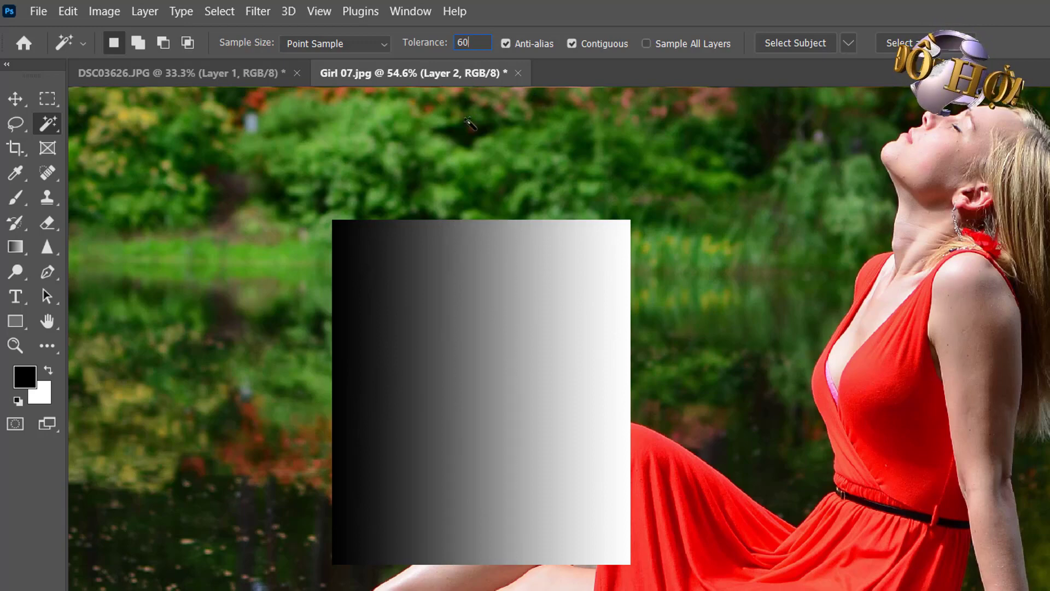
# Step: Sample the middle of the gradient with the Magic Wand at tolerance 60, and clear the selection
pyautogui.click(462, 42)
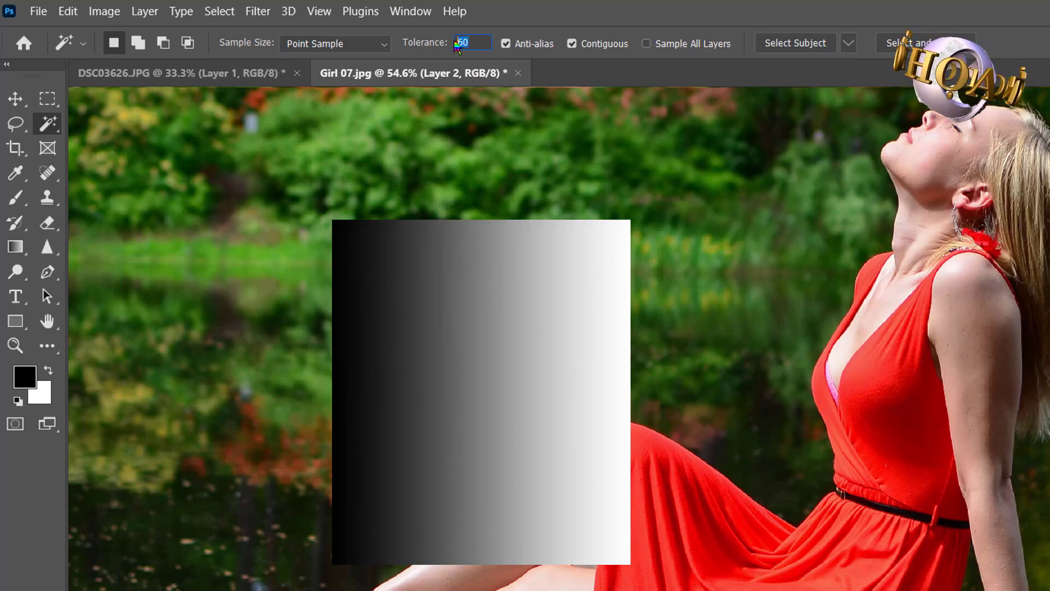
pyautogui.write('60')
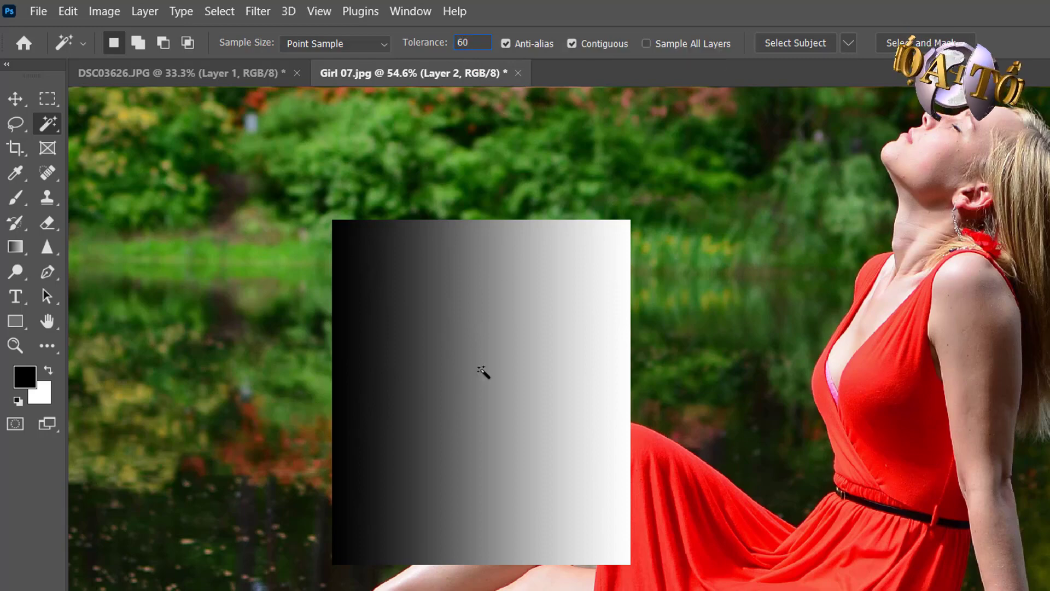
pyautogui.click(486, 374)
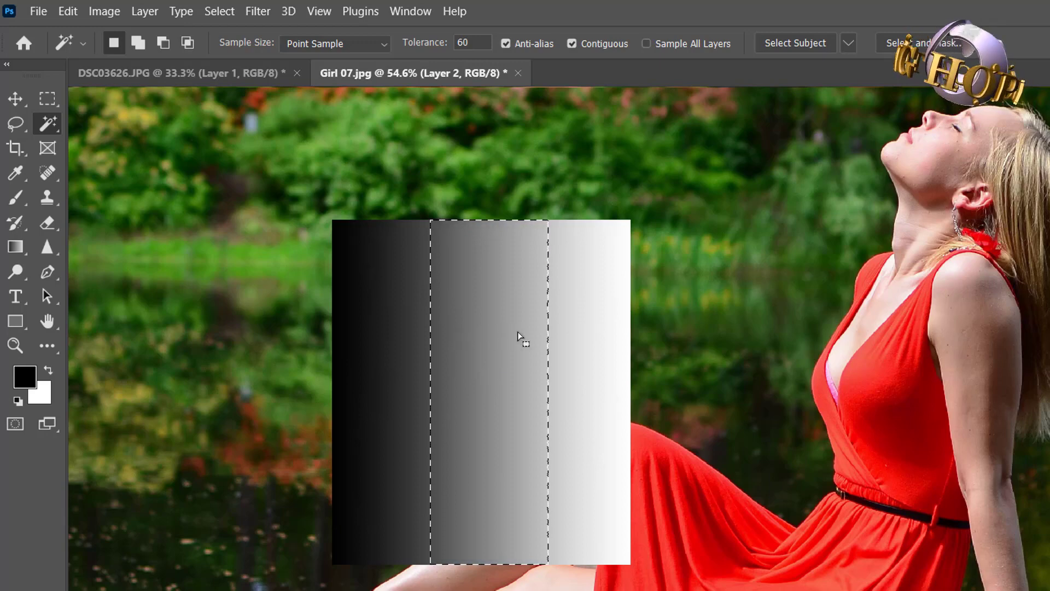
pyautogui.hotkey('ctrl', 'd')
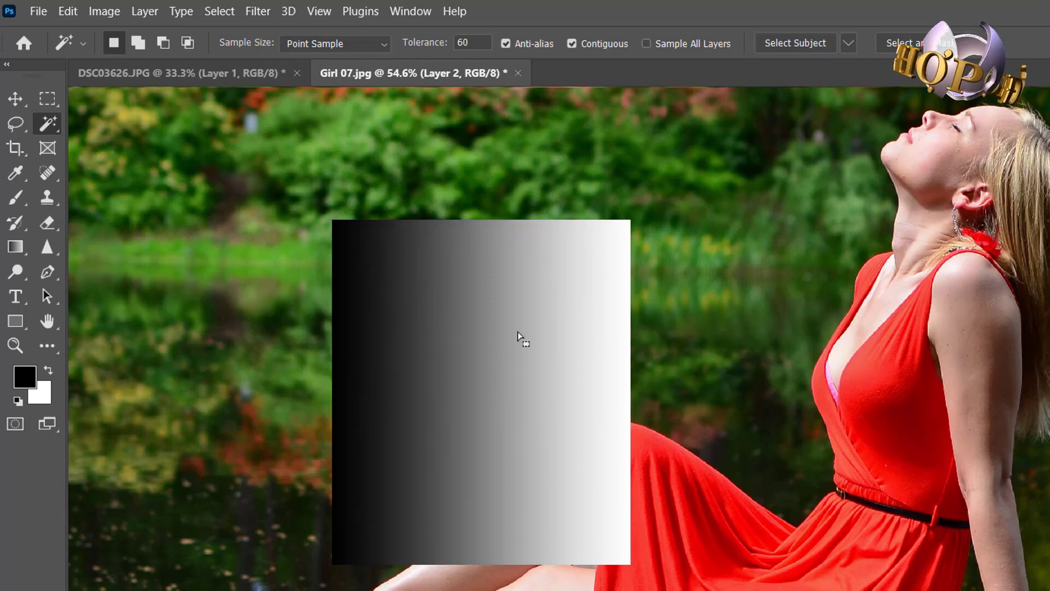
# Step: Set the Magic Wand tolerance to 32 and select the mid-gray band of the gradient
pyautogui.click(461, 46)
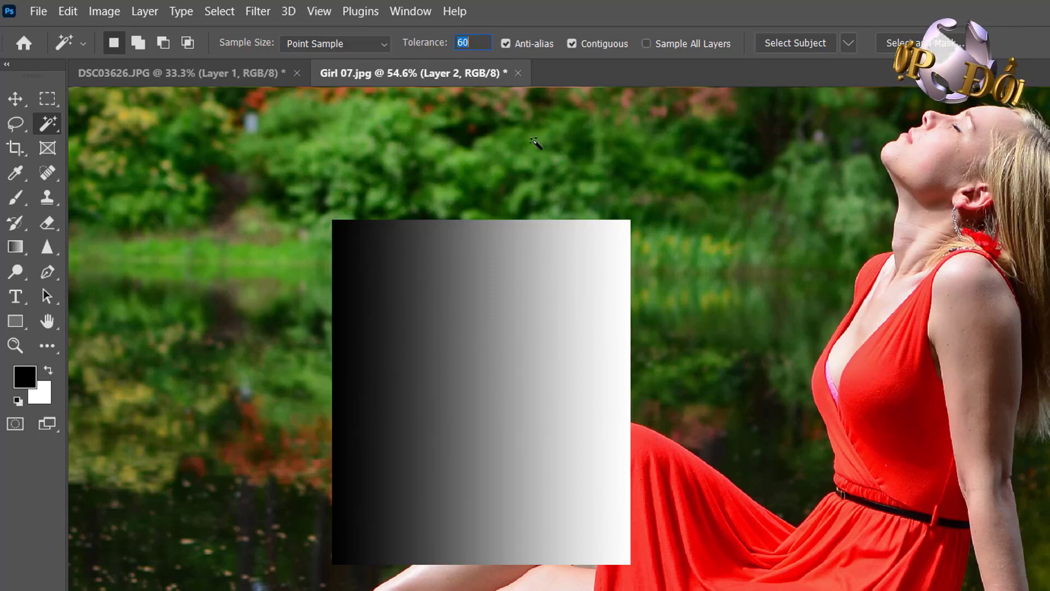
pyautogui.write('32')
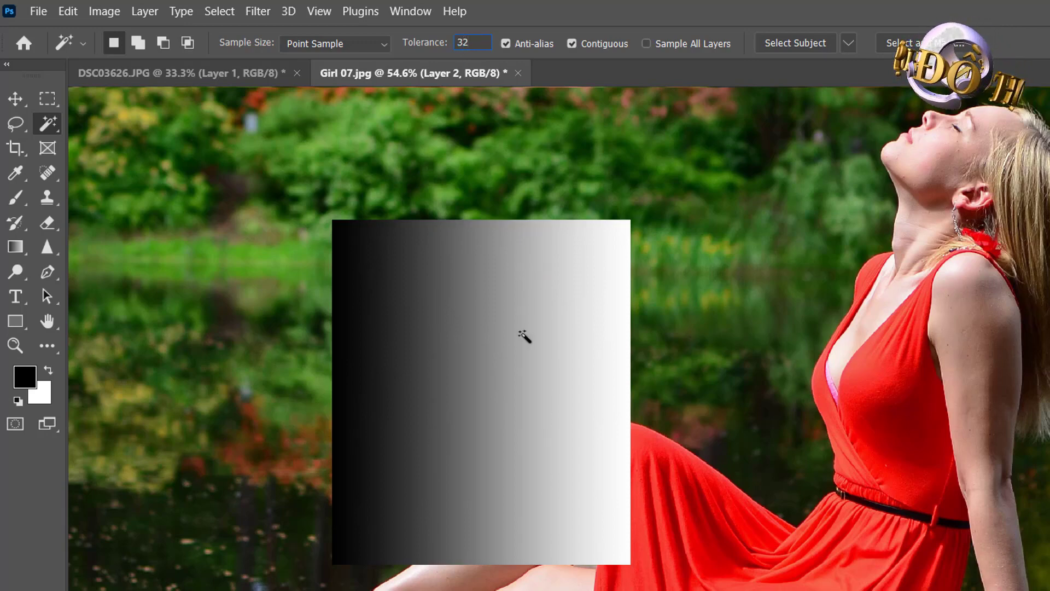
pyautogui.click(480, 363)
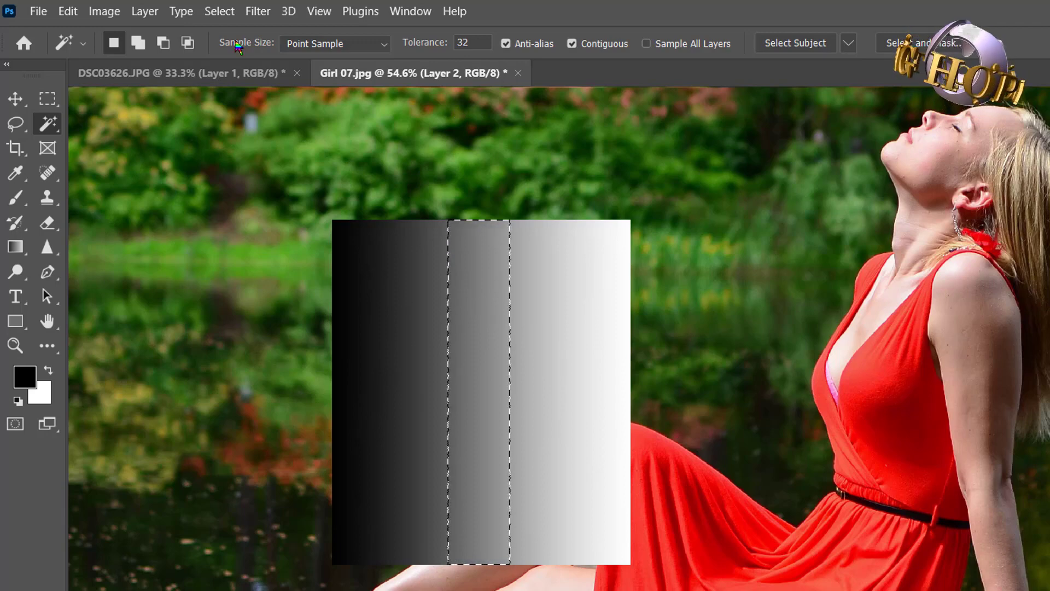
# Step: Expand the mid-gray selection twice with Grow and once with Similar, and deselect
pyautogui.click(220, 12)
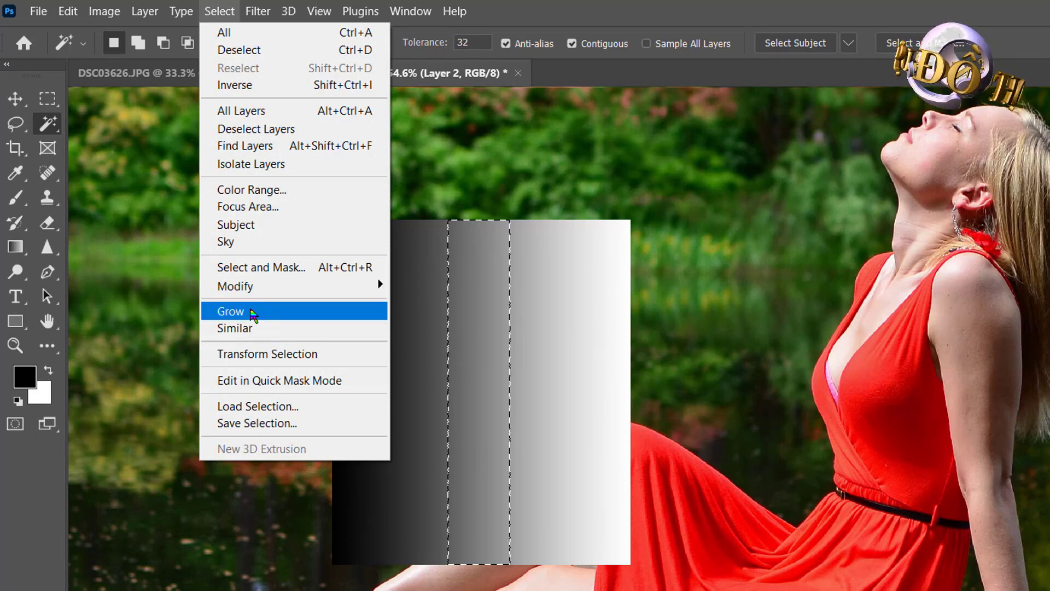
pyautogui.click(253, 313)
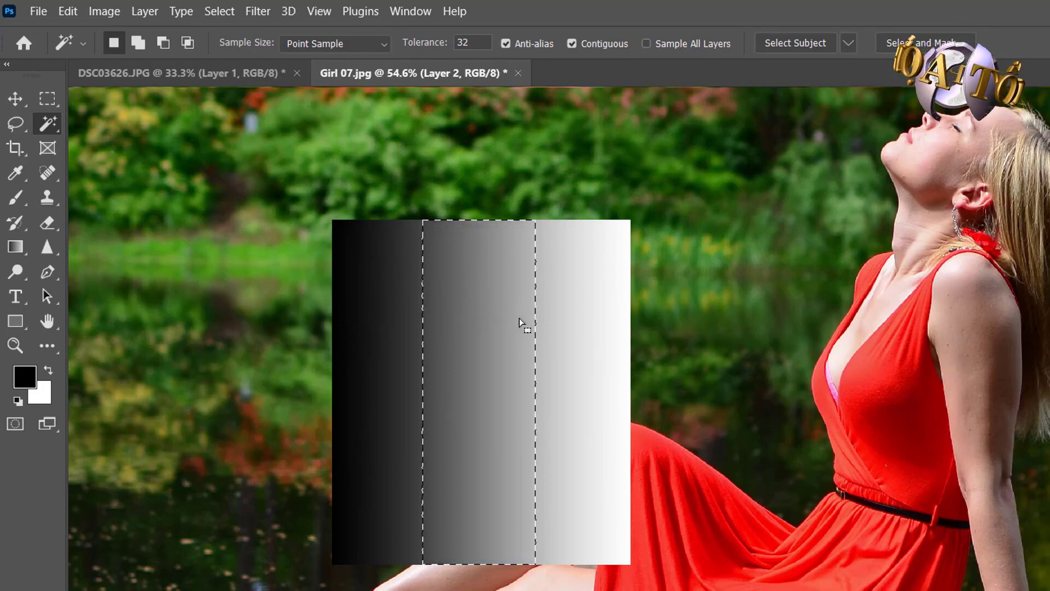
pyautogui.click(219, 11)
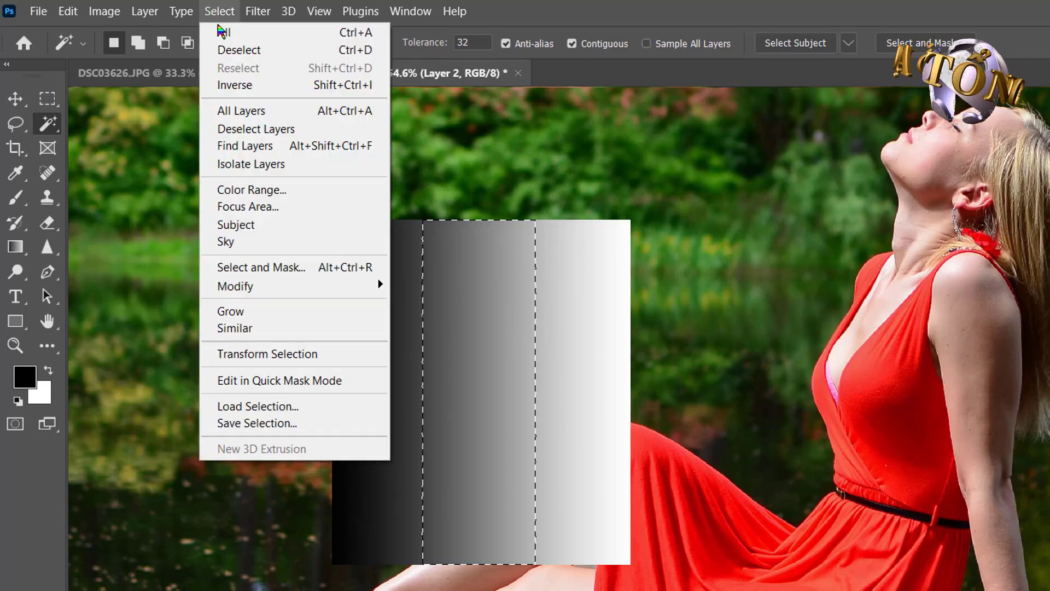
pyautogui.click(265, 312)
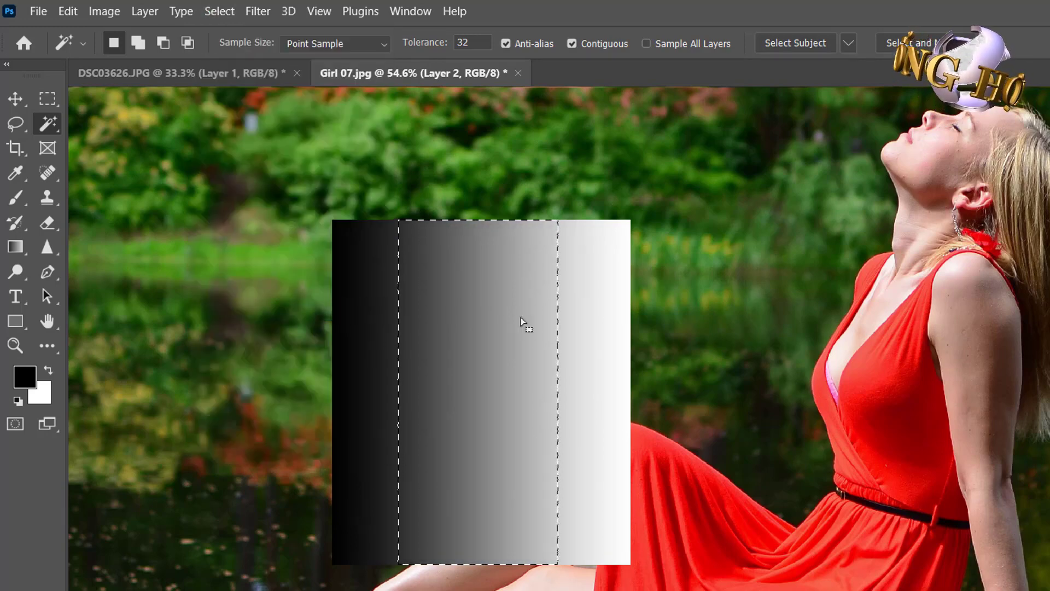
pyautogui.click(218, 12)
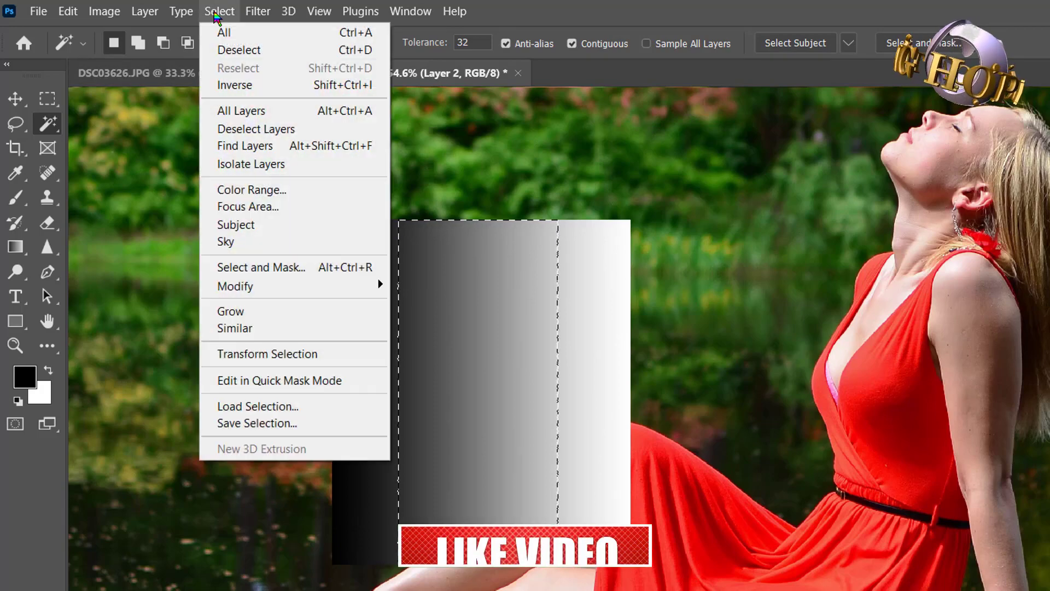
pyautogui.click(268, 327)
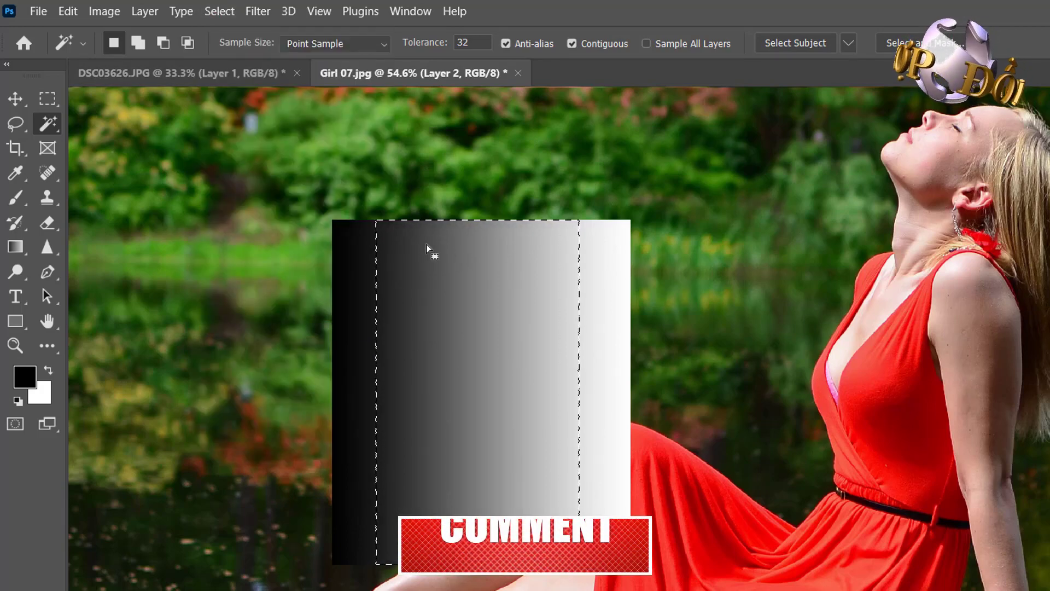
pyautogui.hotkey('ctrl', 'd')
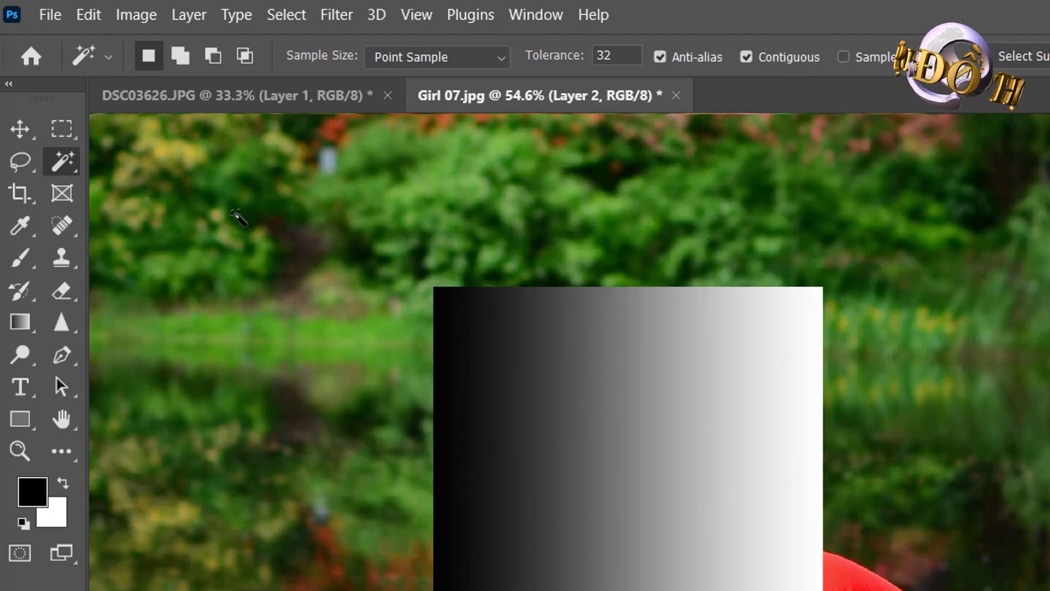
# Step: Switch to DSC03626.JPG and select the sky with the Magic Wand, adding the areas beside the roof and between the lamp poles
pyautogui.click(189, 96)
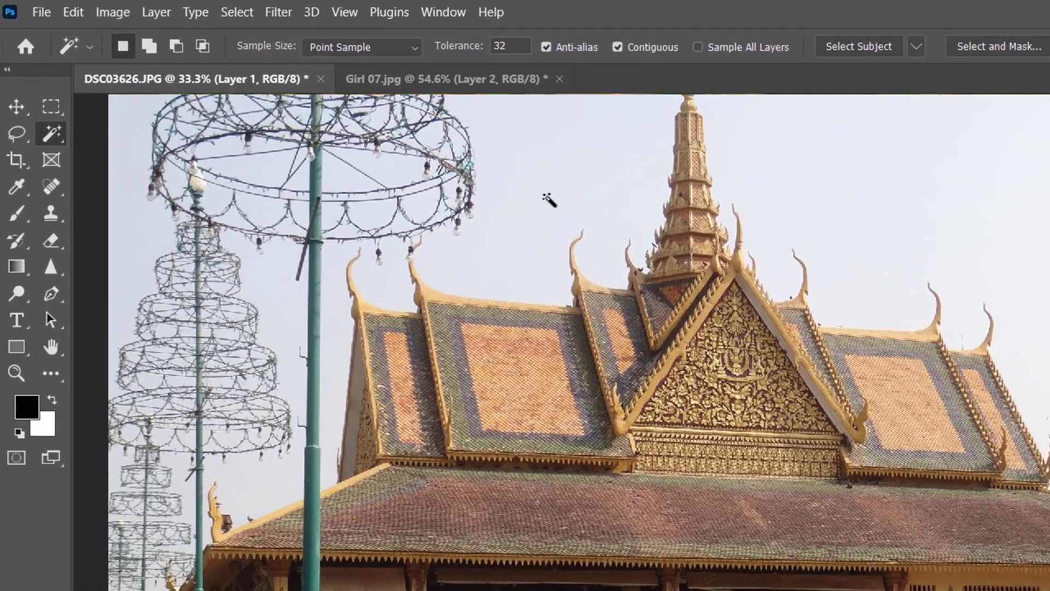
pyautogui.click(366, 132)
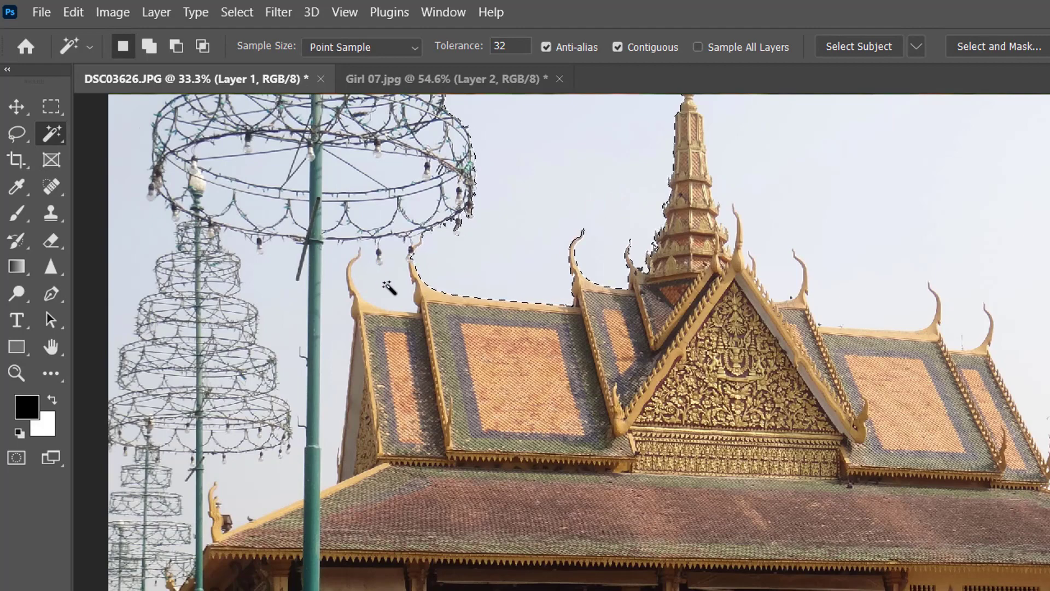
pyautogui.press('shift')
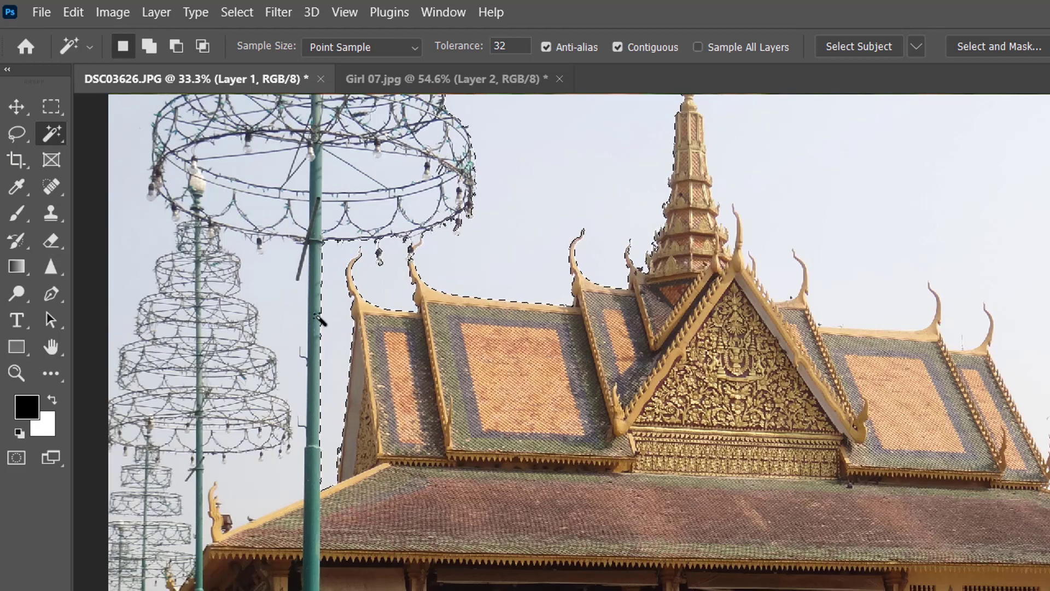
pyautogui.press('shift')
pyautogui.keyDown('shift'); pyautogui.click(276, 306); pyautogui.keyUp('shift')
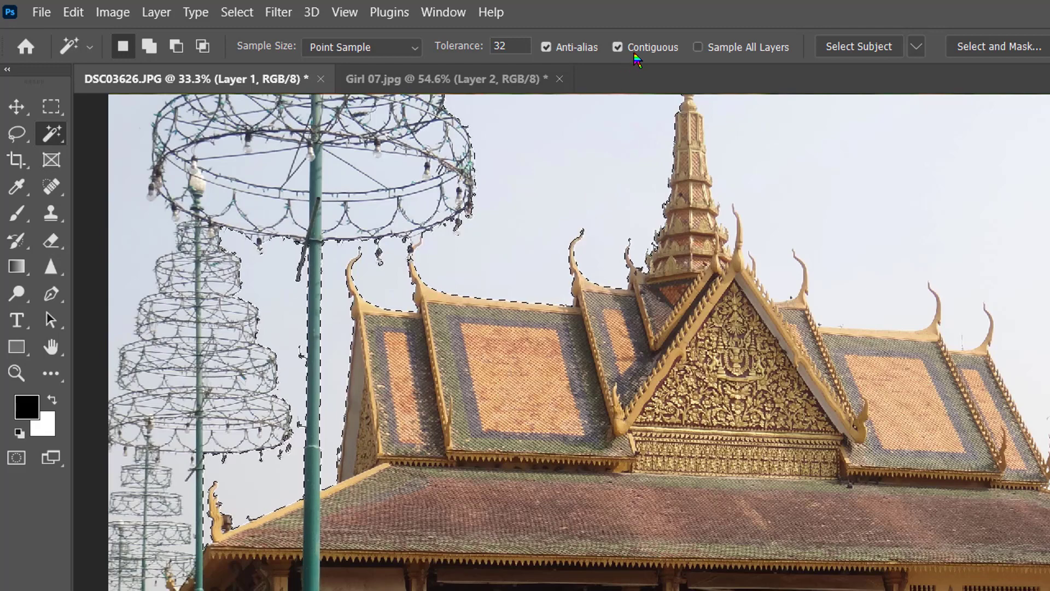
# Step: Clear the selection, turn off Contiguous and select the sky throughout the image with the Magic Wand
pyautogui.hotkey('ctrl', 'd')
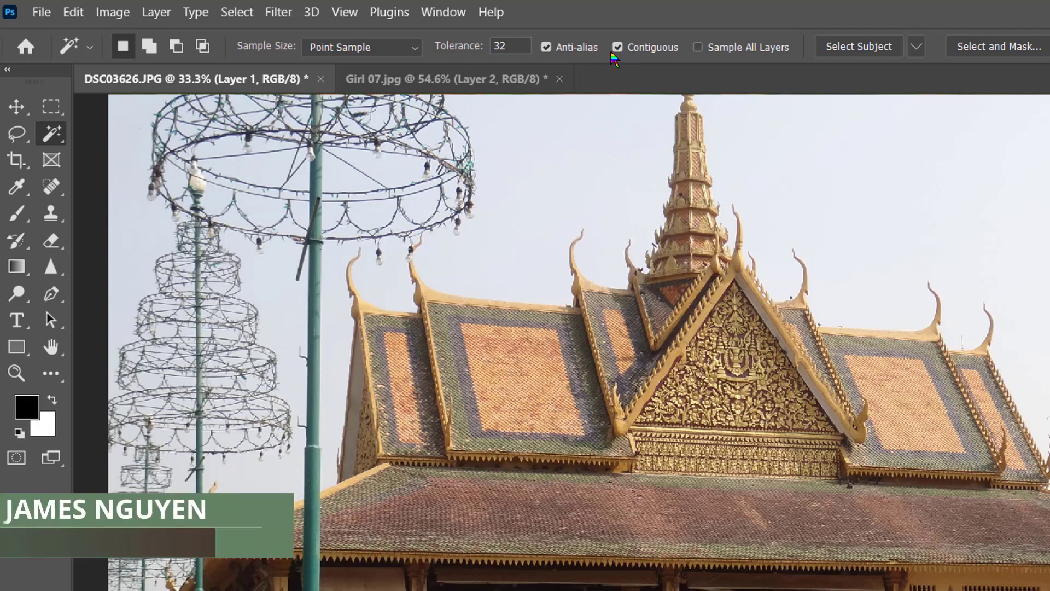
pyautogui.click(618, 47)
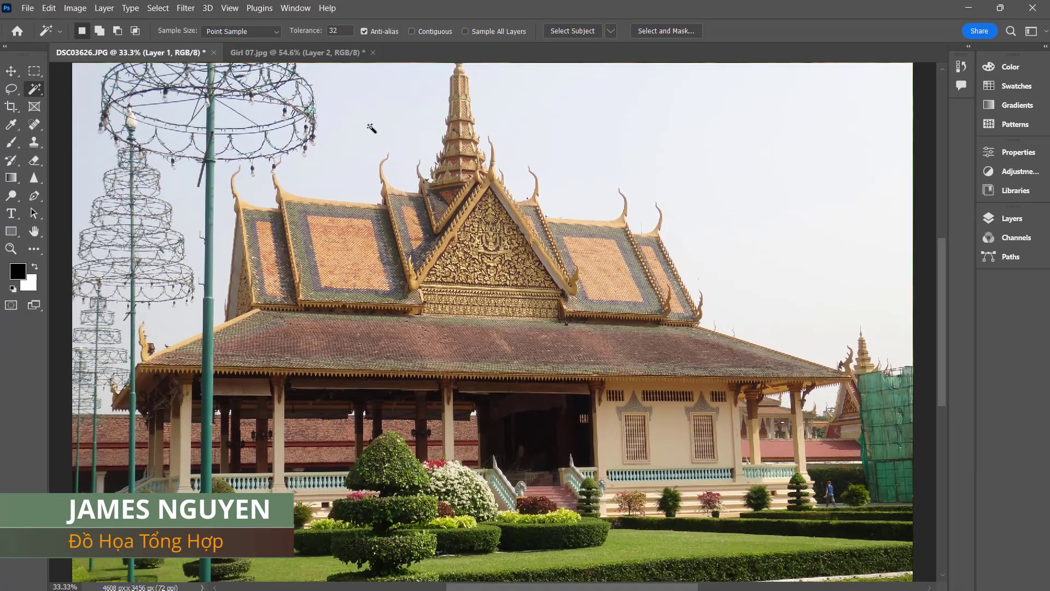
pyautogui.click(371, 127)
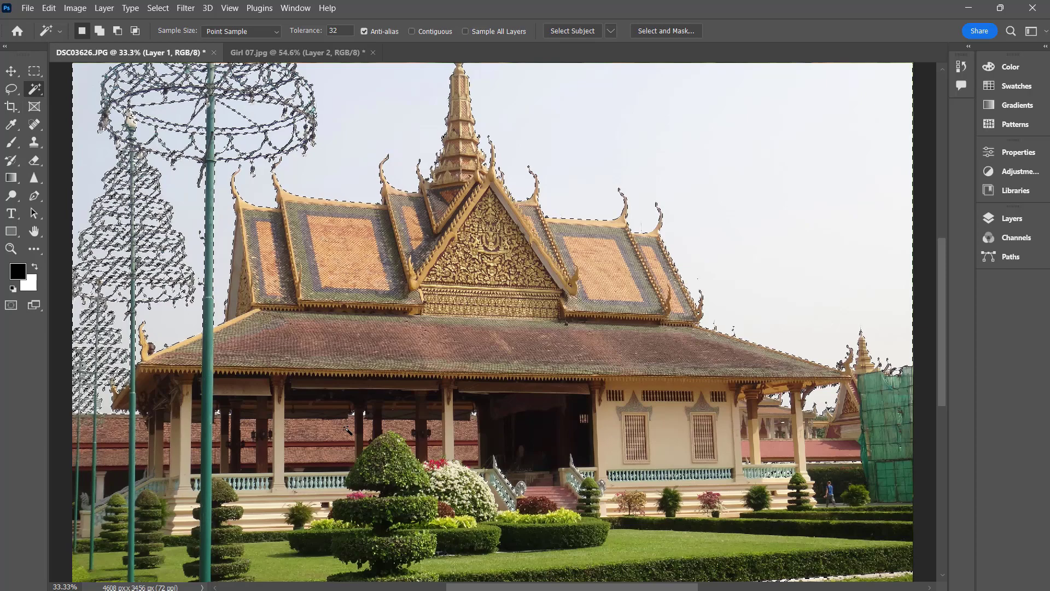
# Step: Subtract the stray selected areas over the lower building and garden from the sky selection with the Lasso tool
pyautogui.press('l')
pyautogui.press('l')
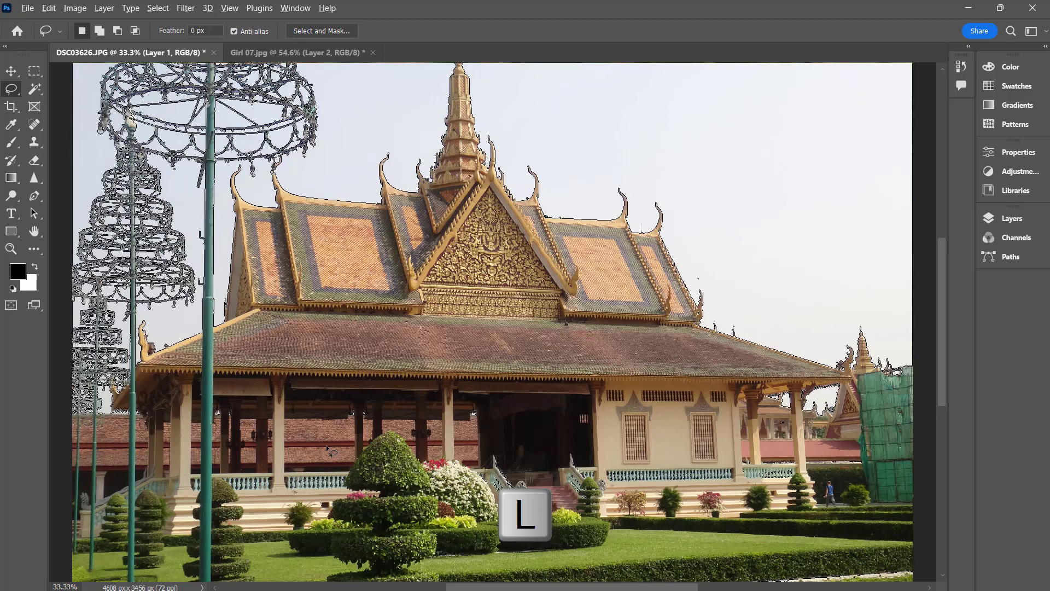
pyautogui.moveTo(326, 445); pyautogui.dragTo(748, 438)
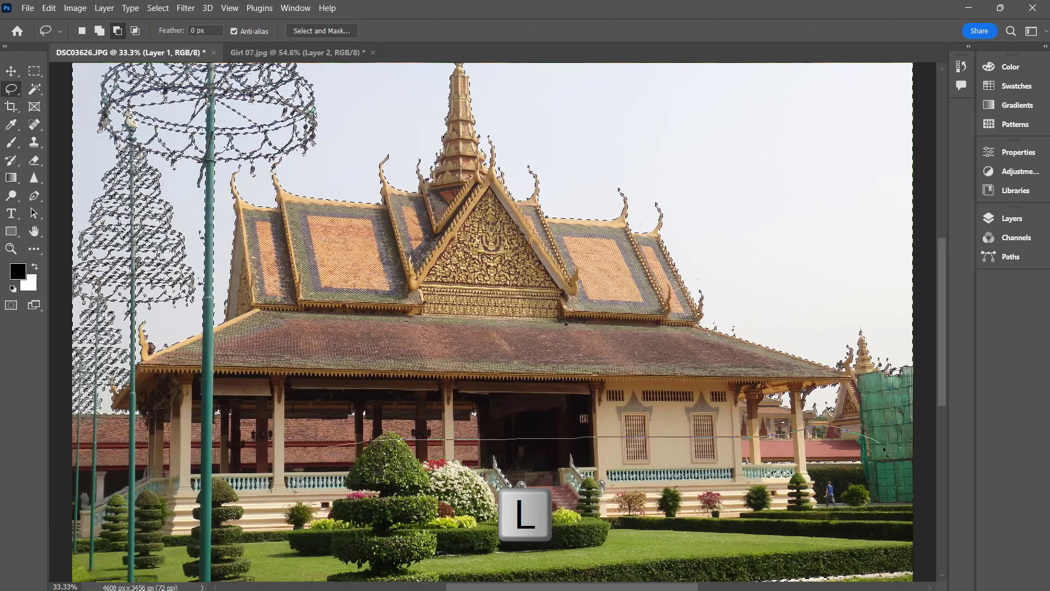
pyautogui.moveTo(884, 449)
pyautogui.mouseDown()
pyautogui.moveTo(901, 478)
pyautogui.moveTo(916, 579)
pyautogui.mouseUp()
pyautogui.moveTo(755, 579)
pyautogui.mouseDown()
pyautogui.moveTo(454, 561)
pyautogui.moveTo(355, 457)
pyautogui.moveTo(327, 445)
pyautogui.mouseUp()
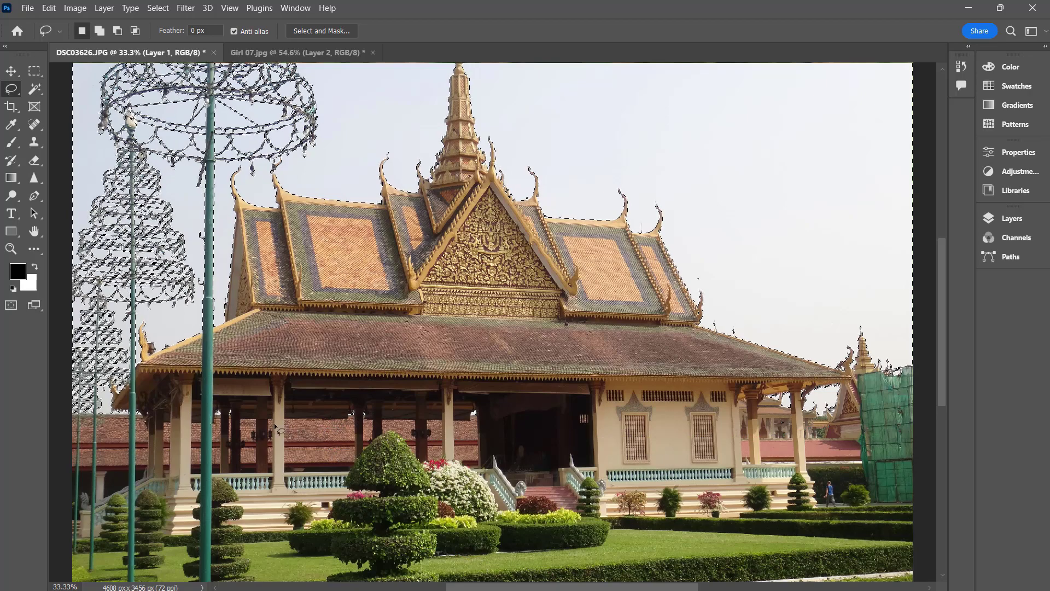
pyautogui.moveTo(202, 428)
pyautogui.mouseDown()
pyautogui.moveTo(322, 398)
pyautogui.moveTo(476, 403)
pyautogui.moveTo(495, 442)
pyautogui.moveTo(274, 447)
pyautogui.moveTo(203, 430)
pyautogui.mouseUp()
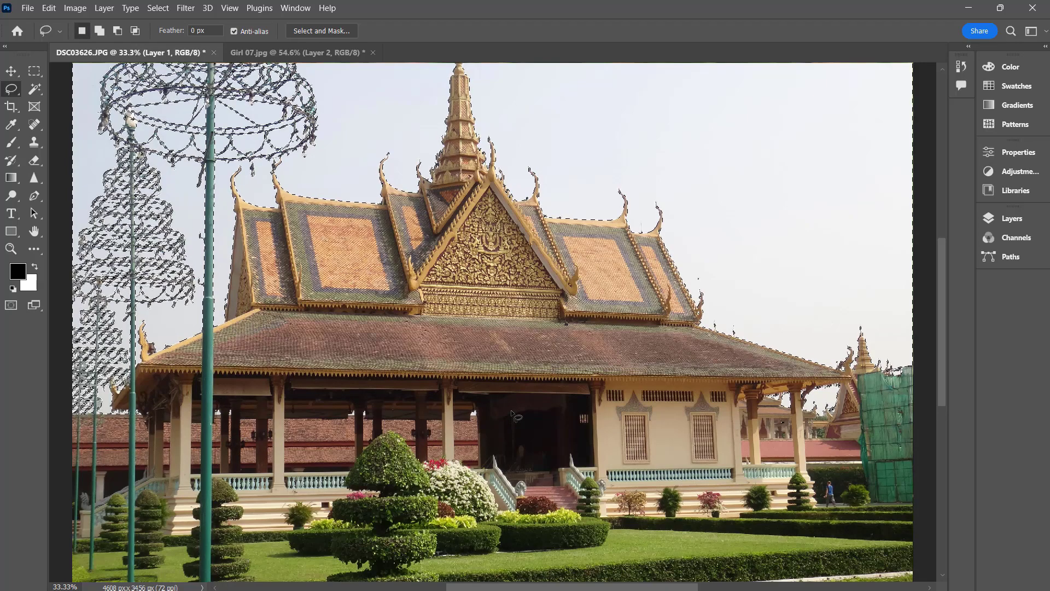
pyautogui.press('alt')
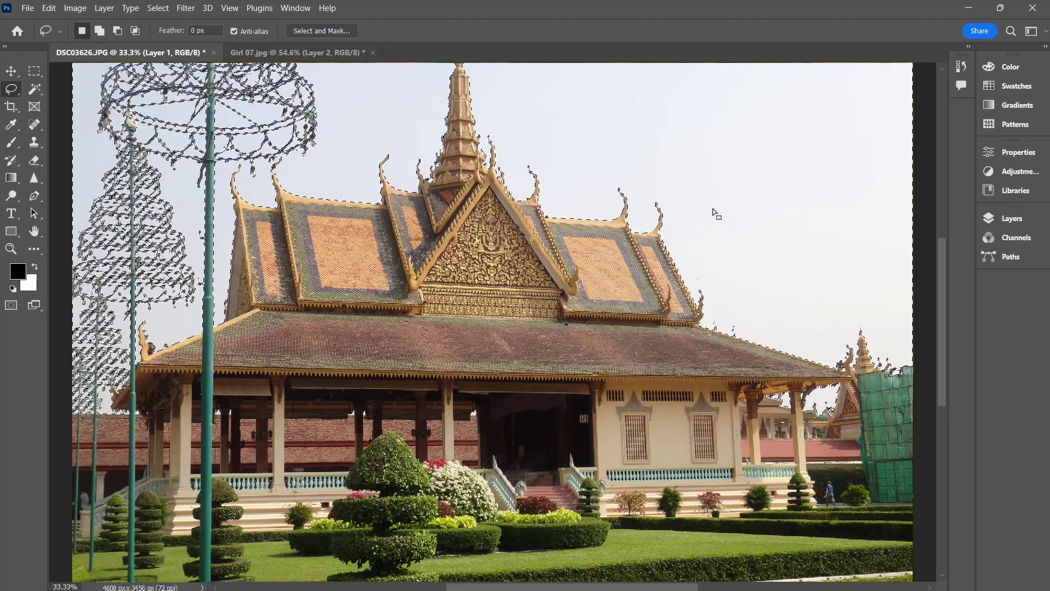
# Step: Fill the sky selection with the black foreground color, undo the fill and deselect
pyautogui.hotkey('alt', 'BackSpace')
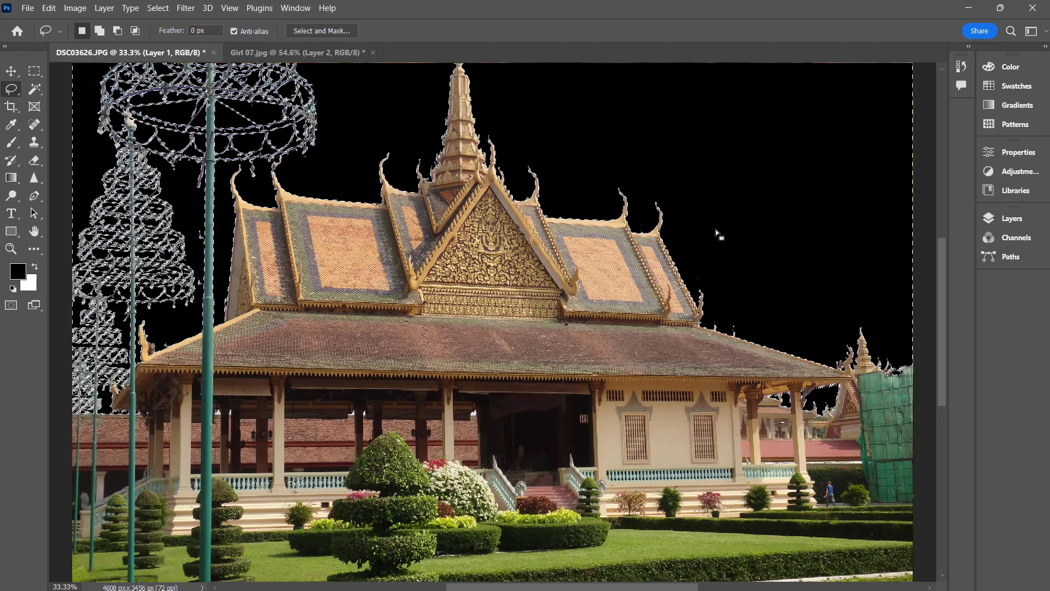
pyautogui.hotkey('ctrl', 'z')
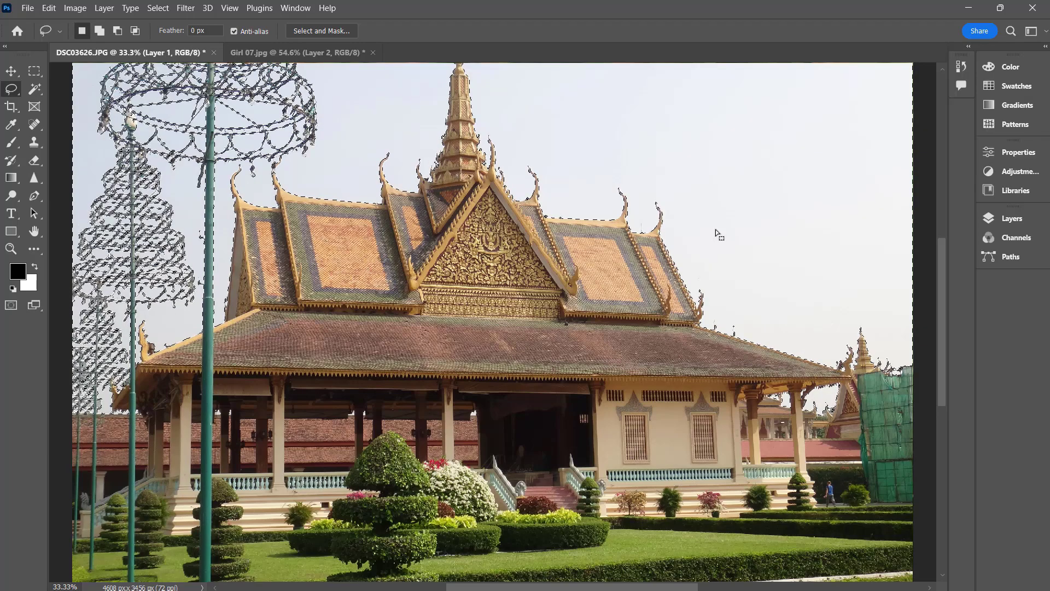
pyautogui.hotkey('ctrl', 'd')
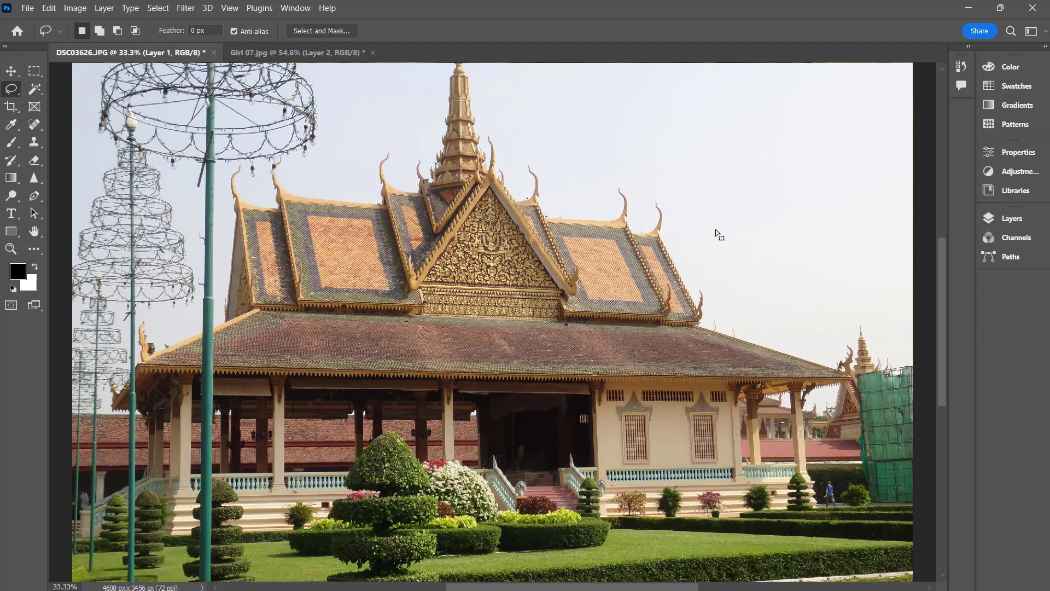
# Step: Select a rectangular area over the temple's left roof section with the Rectangular Marquee tool
pyautogui.click(36, 73)
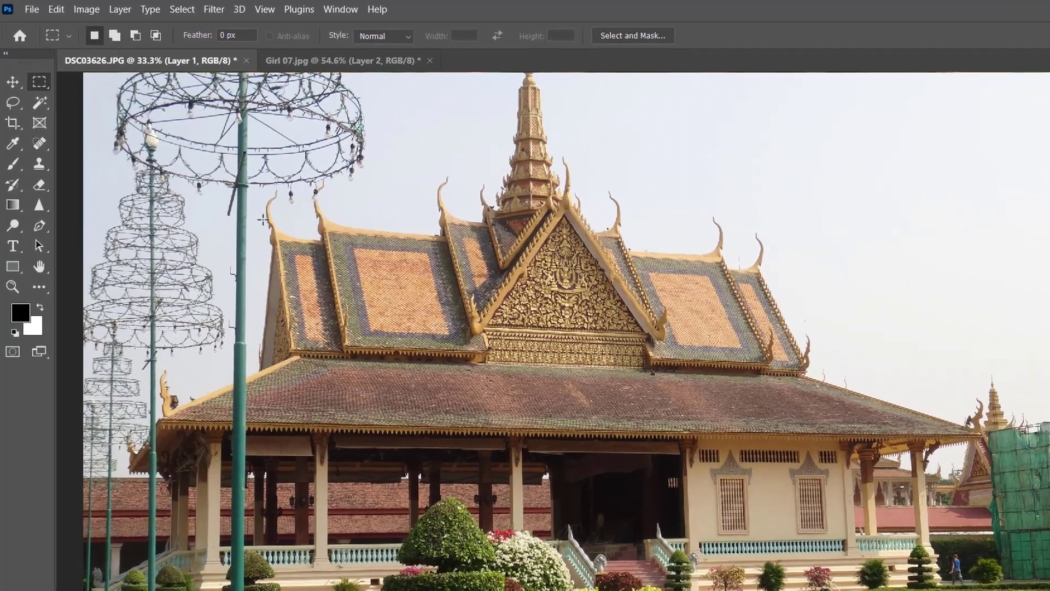
pyautogui.moveTo(228, 191); pyautogui.dragTo(445, 350)
pyautogui.moveTo(624, 491); pyautogui.dragTo(626, 477)
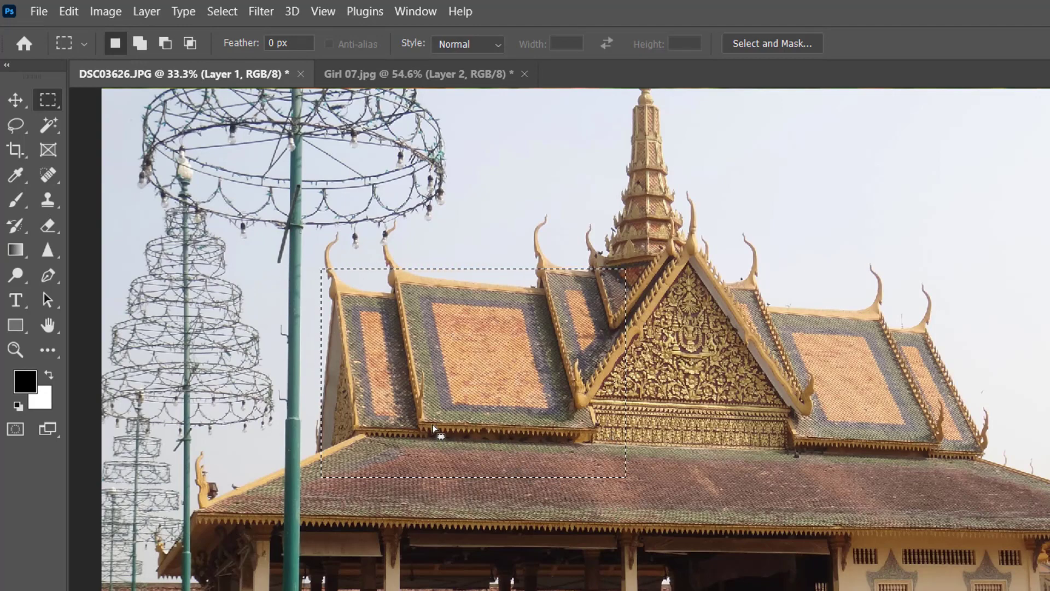
# Step: Save the rectangular selection as a new channel named rec and display the image's channels
pyautogui.click(222, 12)
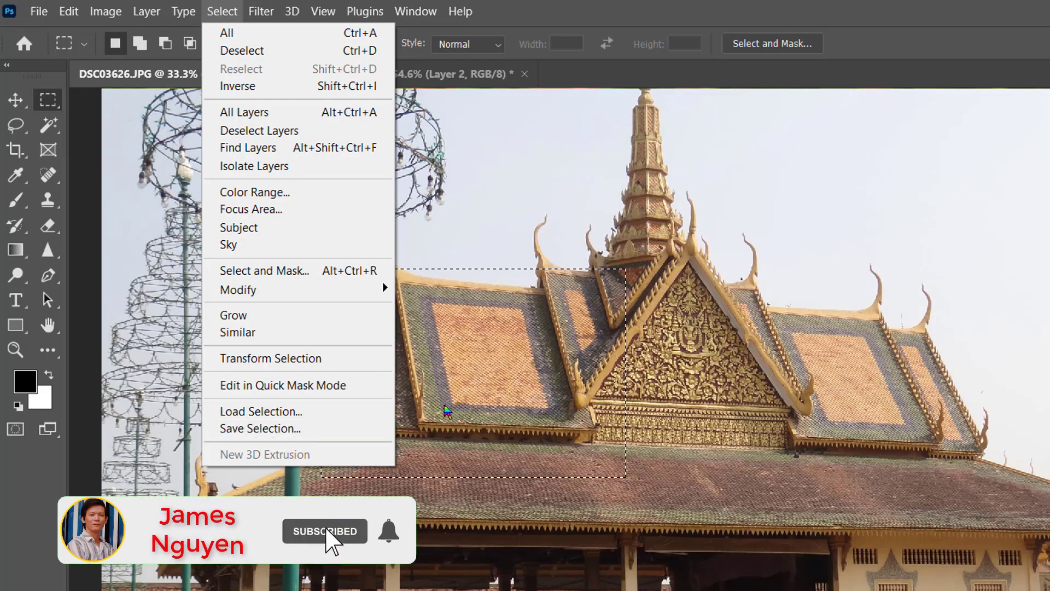
pyautogui.click(474, 359)
pyautogui.rightClick(470, 354)
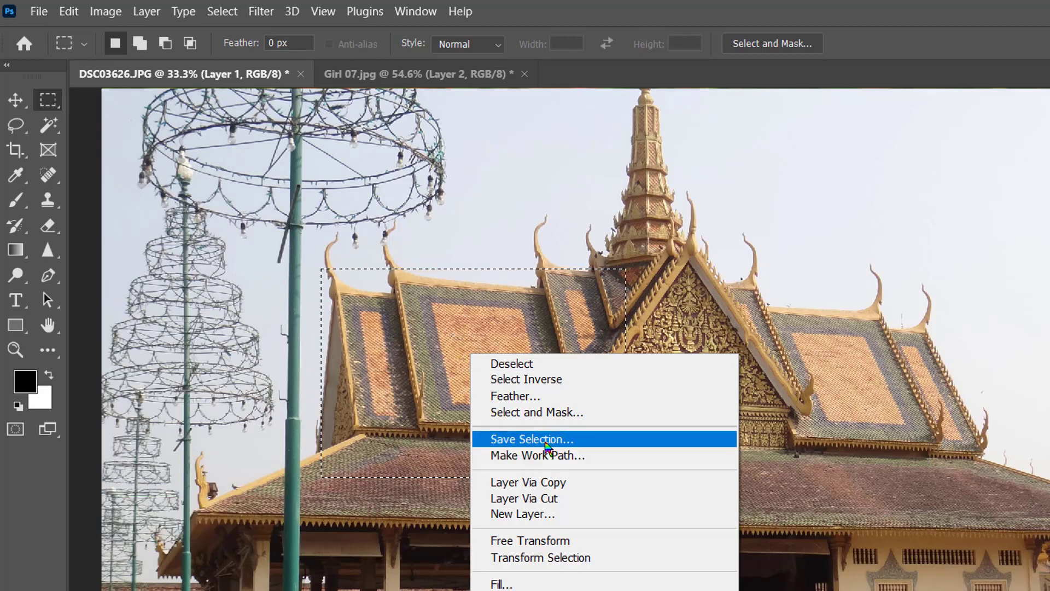
pyautogui.click(570, 442)
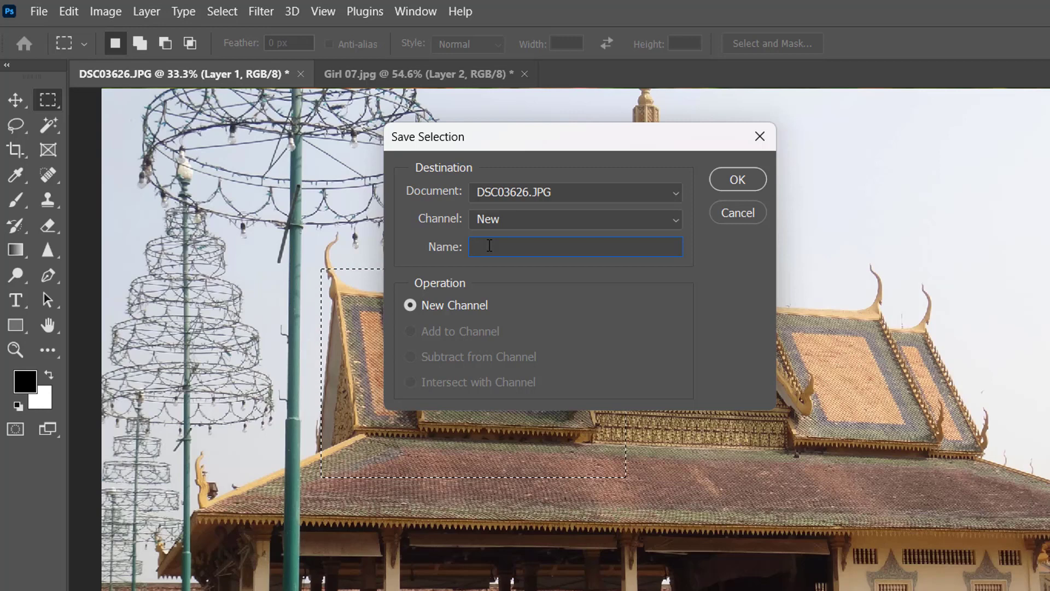
pyautogui.write('re')
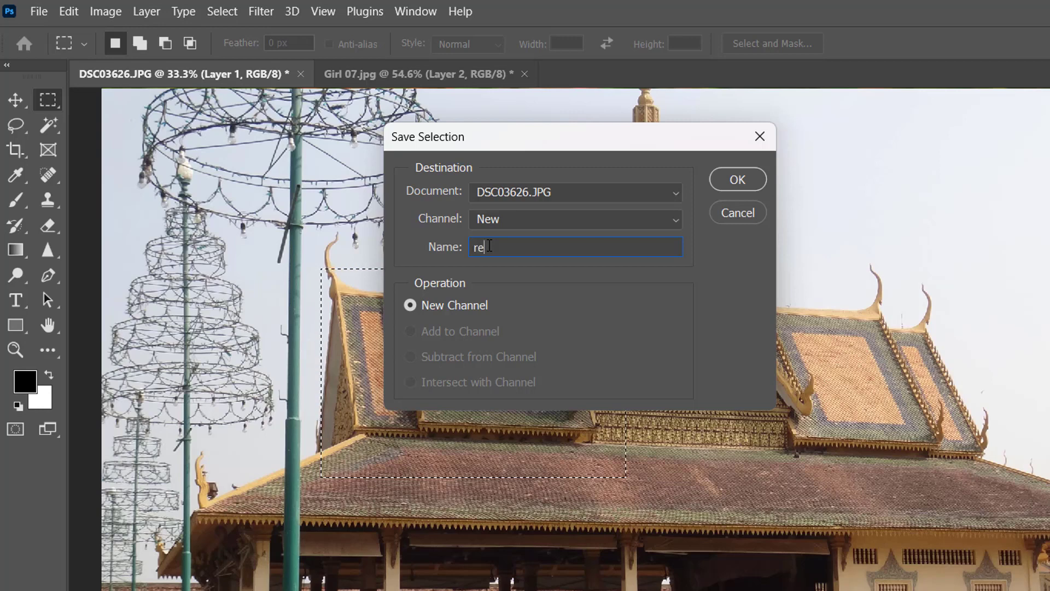
pyautogui.write('c')
pyautogui.click(723, 186)
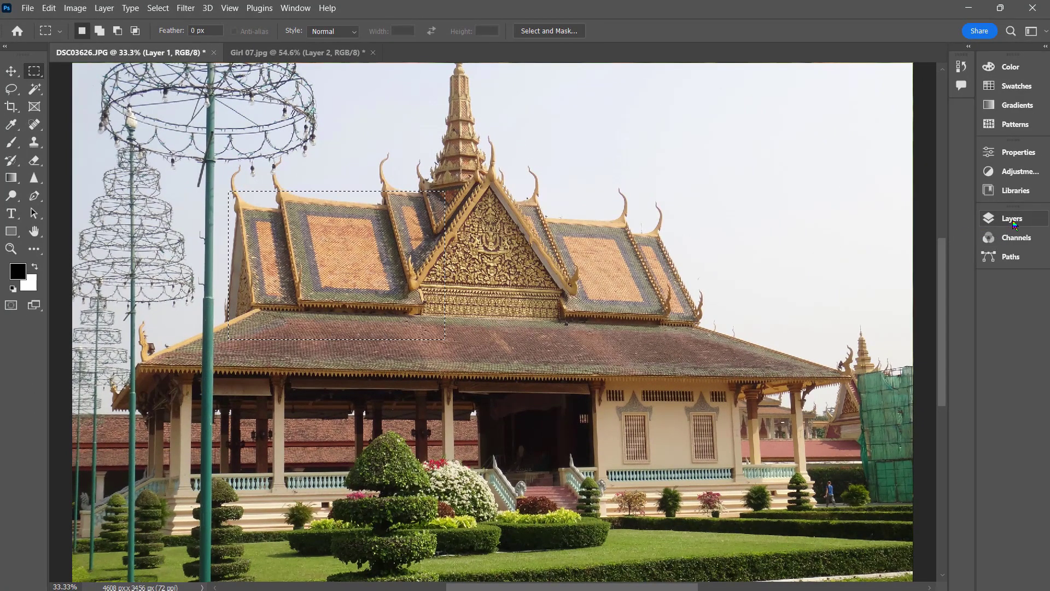
pyautogui.click(1012, 219)
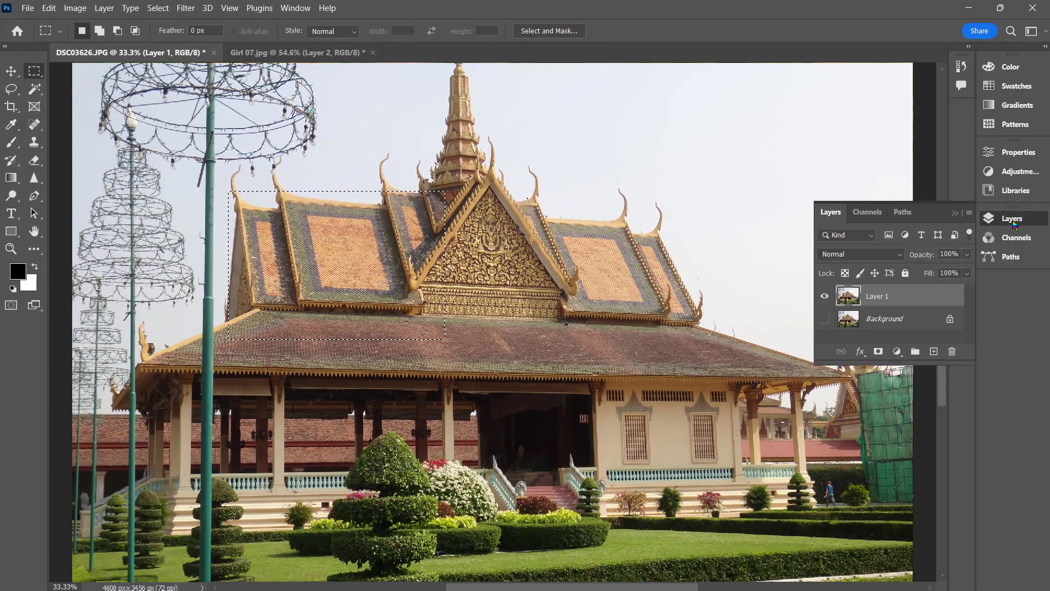
pyautogui.click(868, 213)
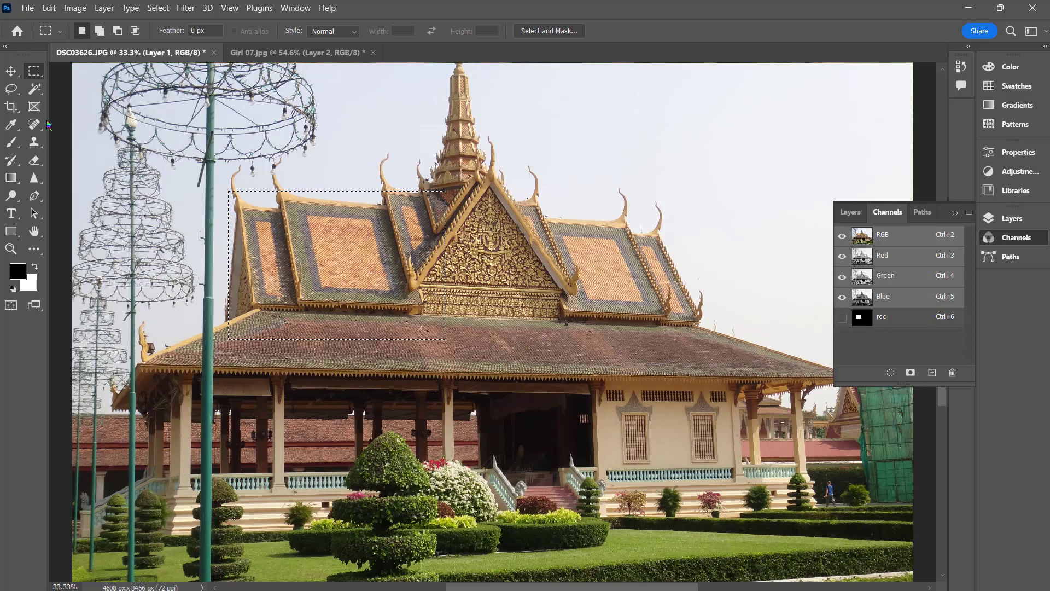
# Step: Replace the rectangular selection with an elliptical one overlapping its lower corner beneath the central gable, using the Elliptical Marquee tool
pyautogui.click(35, 77)
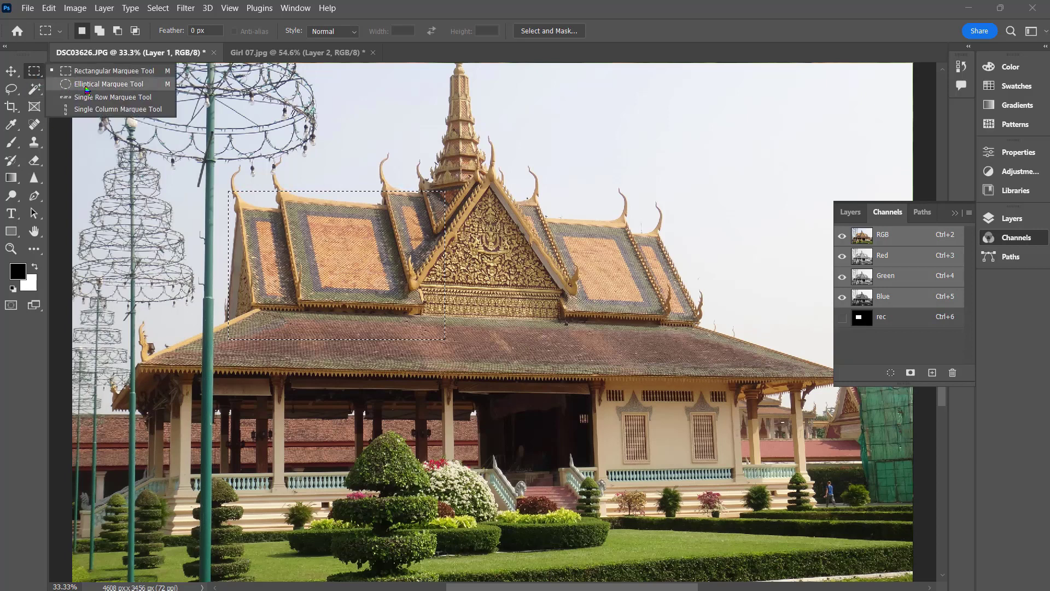
pyautogui.click(86, 85)
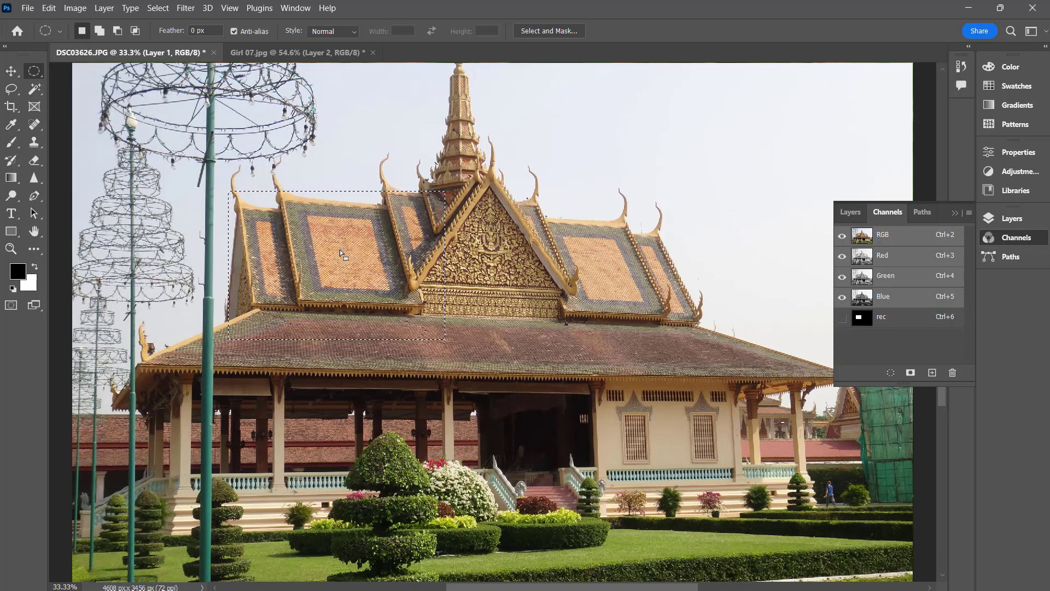
pyautogui.moveTo(341, 255)
pyautogui.mouseDown()
pyautogui.moveTo(405, 265)
pyautogui.moveTo(356, 222)
pyautogui.moveTo(344, 258)
pyautogui.mouseUp()
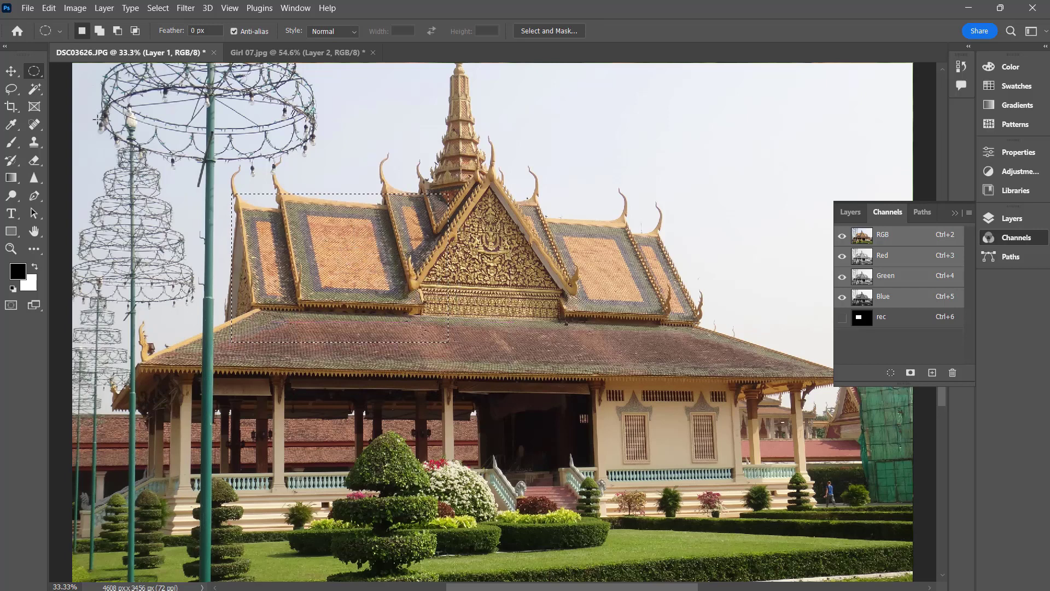
pyautogui.click(379, 231)
pyautogui.moveTo(348, 261); pyautogui.dragTo(541, 362)
# Step: Save the elliptical selection as a new channel named ellipse and deselect
pyautogui.rightClick(395, 306)
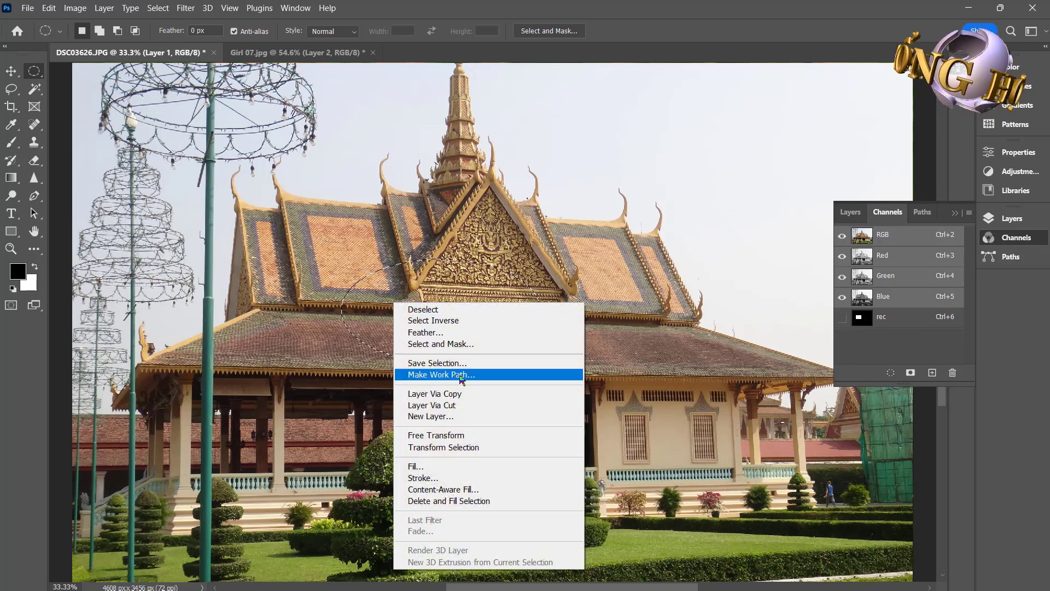
pyautogui.click(448, 364)
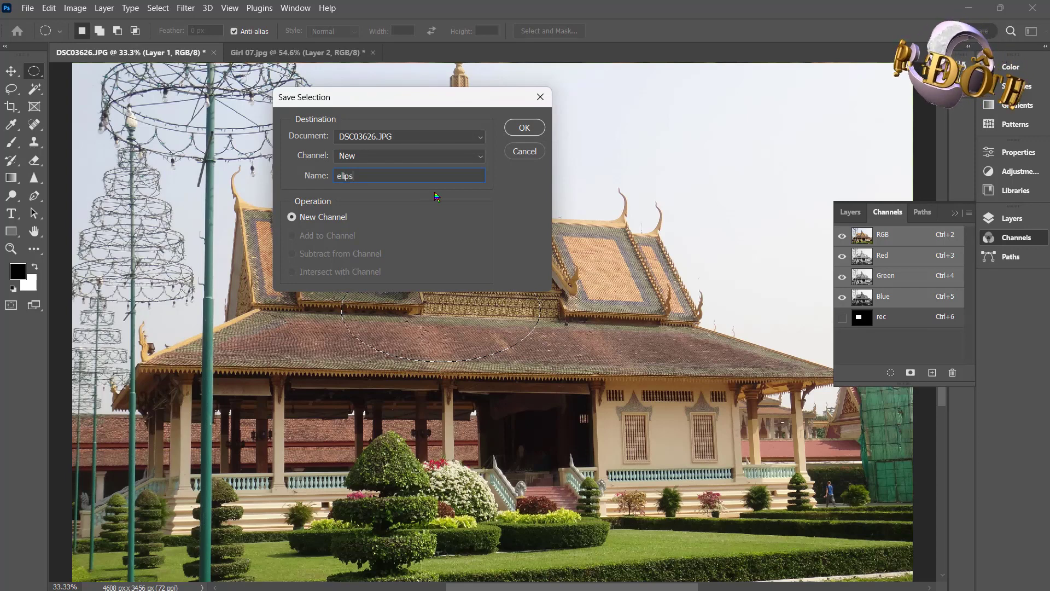
pyautogui.click(528, 128)
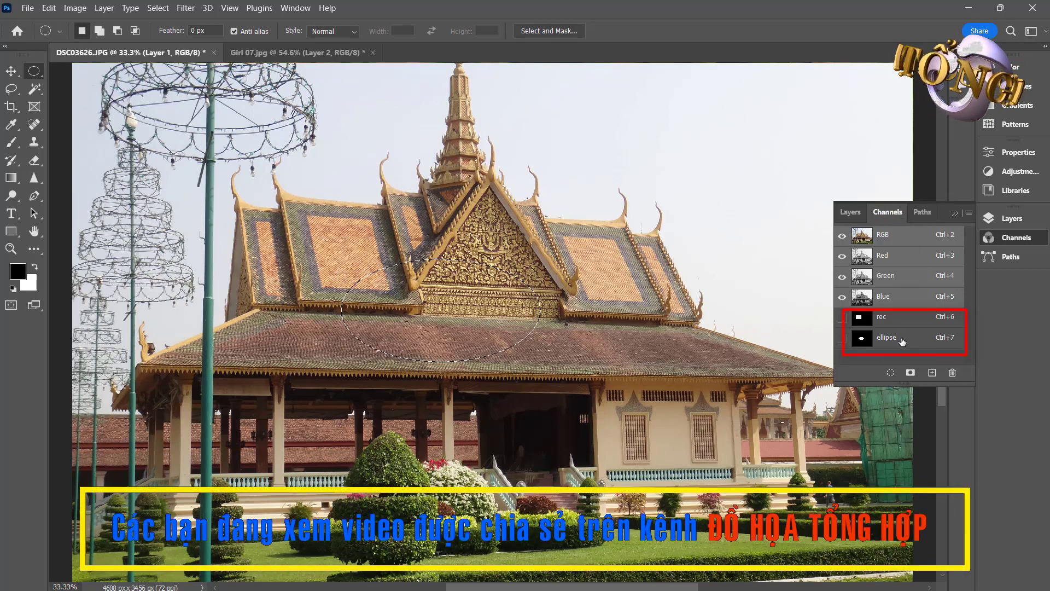
pyautogui.hotkey('ctrl', 'd')
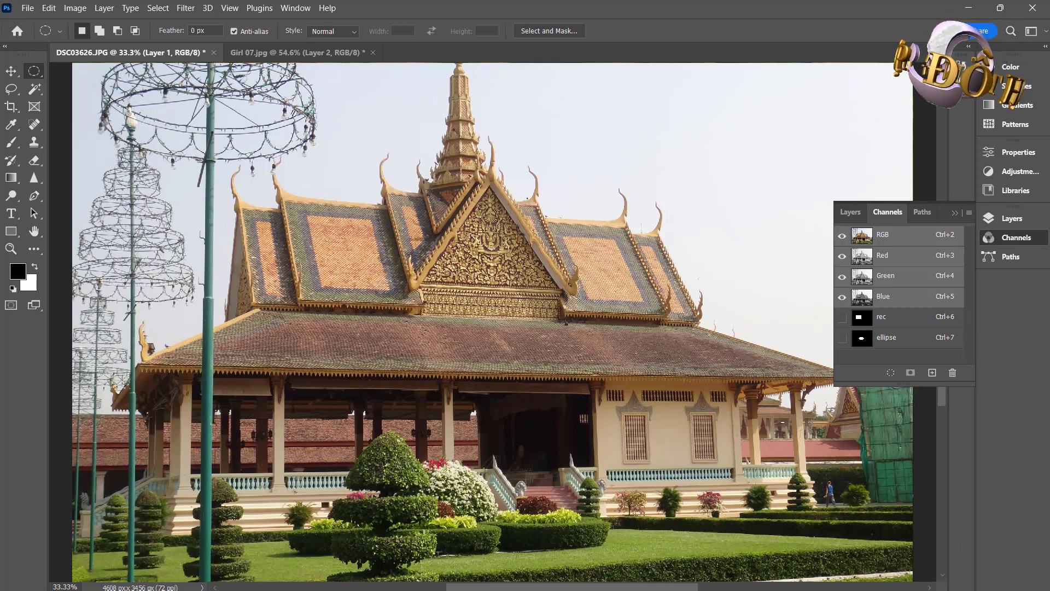
# Step: Load the saved selection from the rec channel as a new selection
pyautogui.click(158, 8)
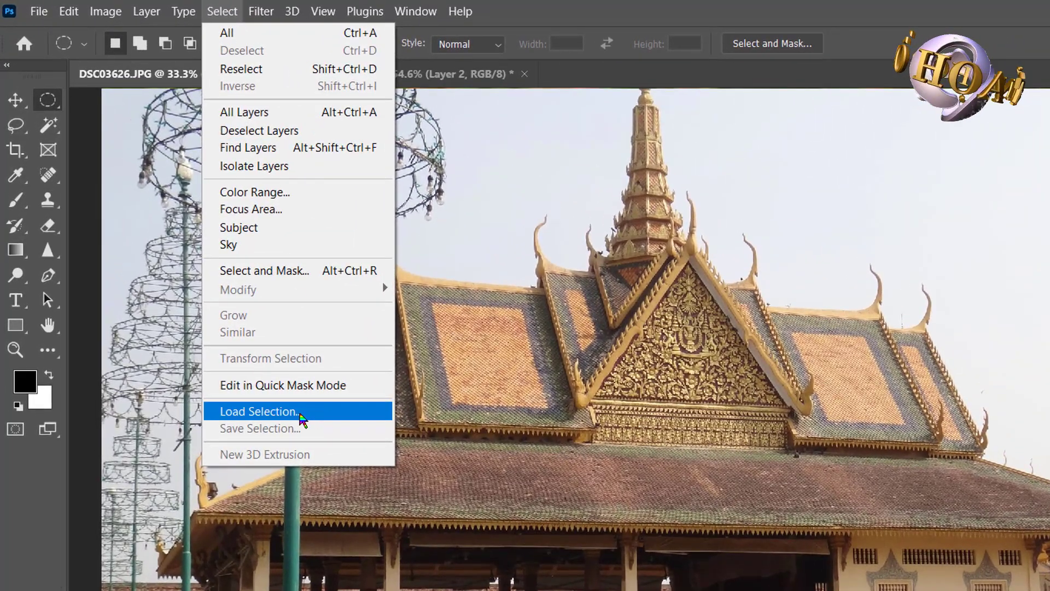
pyautogui.click(302, 418)
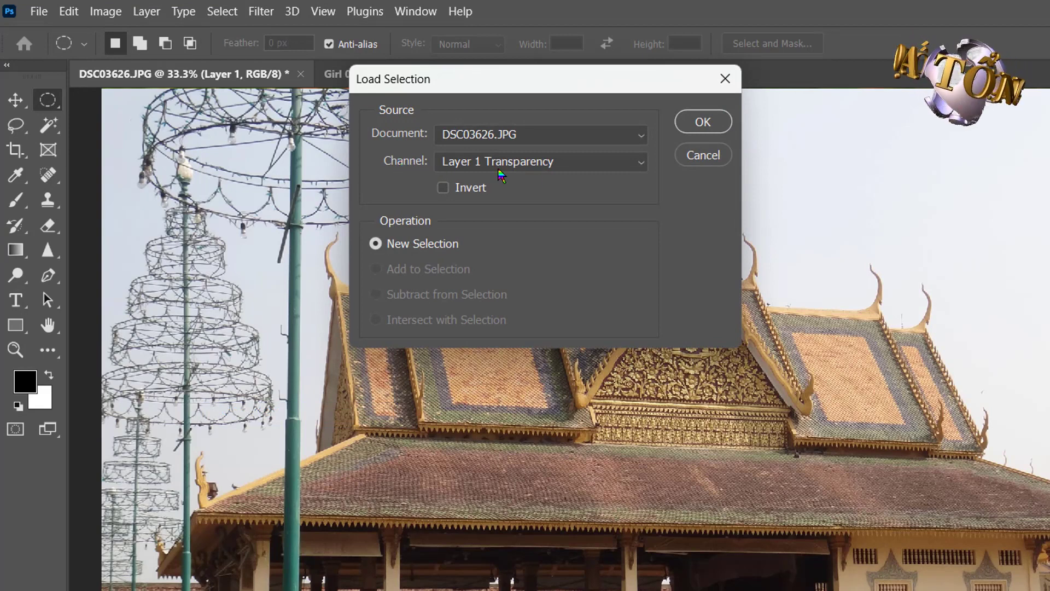
pyautogui.click(640, 165)
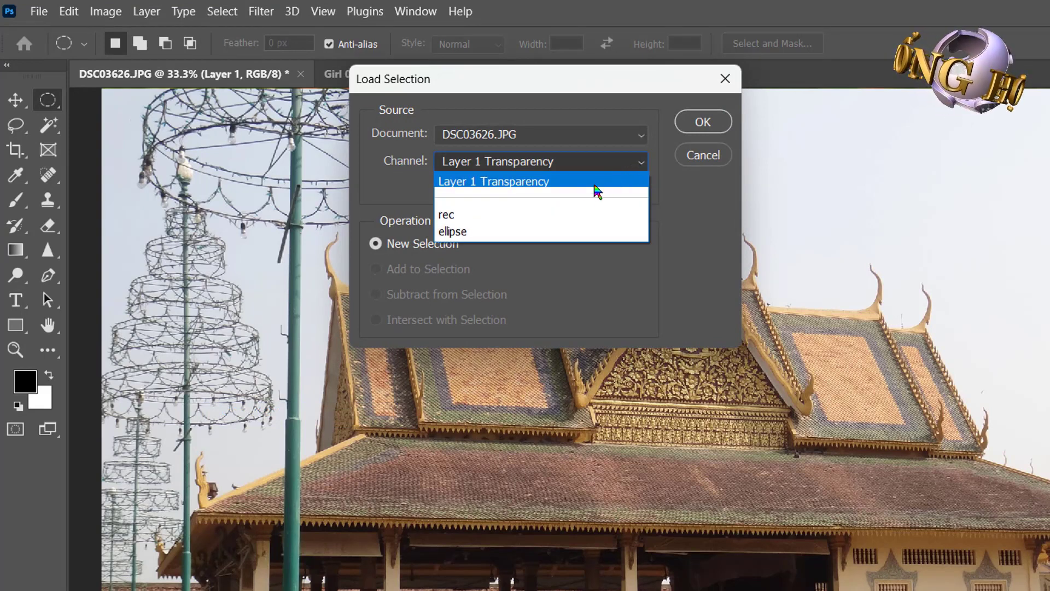
pyautogui.click(470, 220)
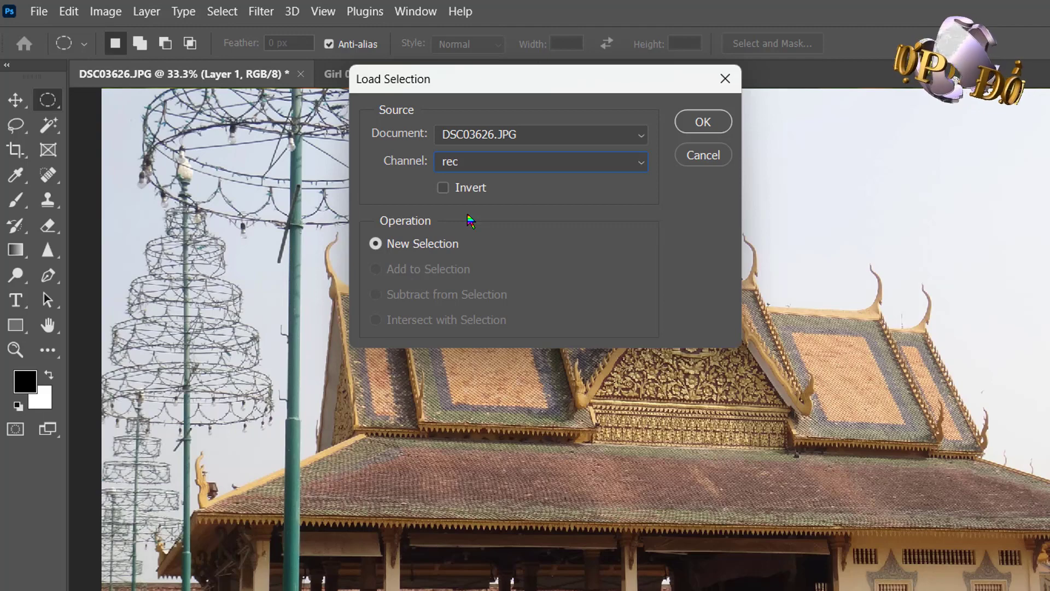
pyautogui.click(690, 124)
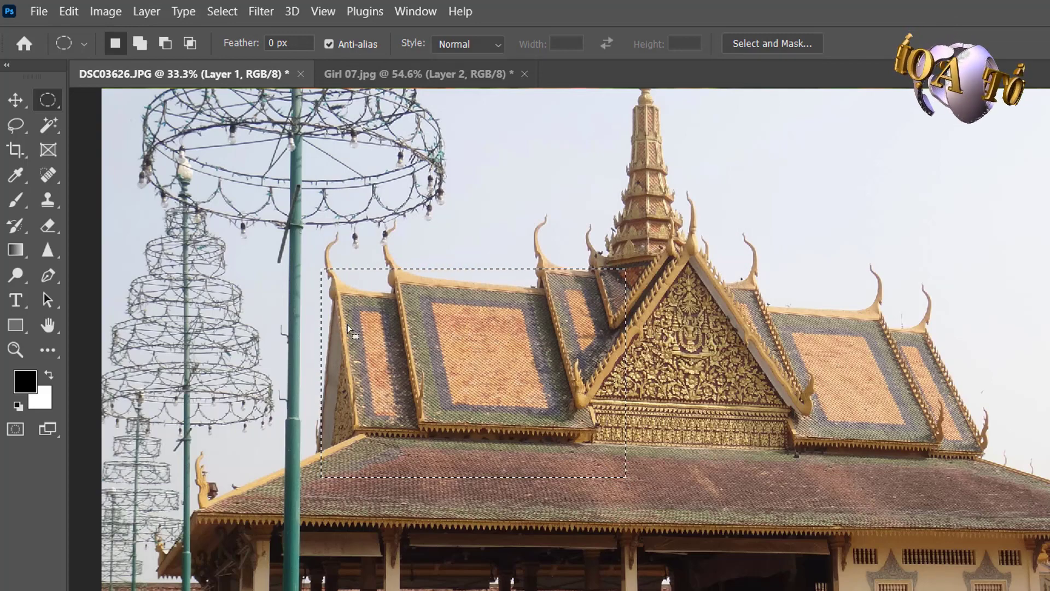
# Step: Load the ellipse channel with Add to Selection to combine it with the rectangular selection
pyautogui.click(219, 12)
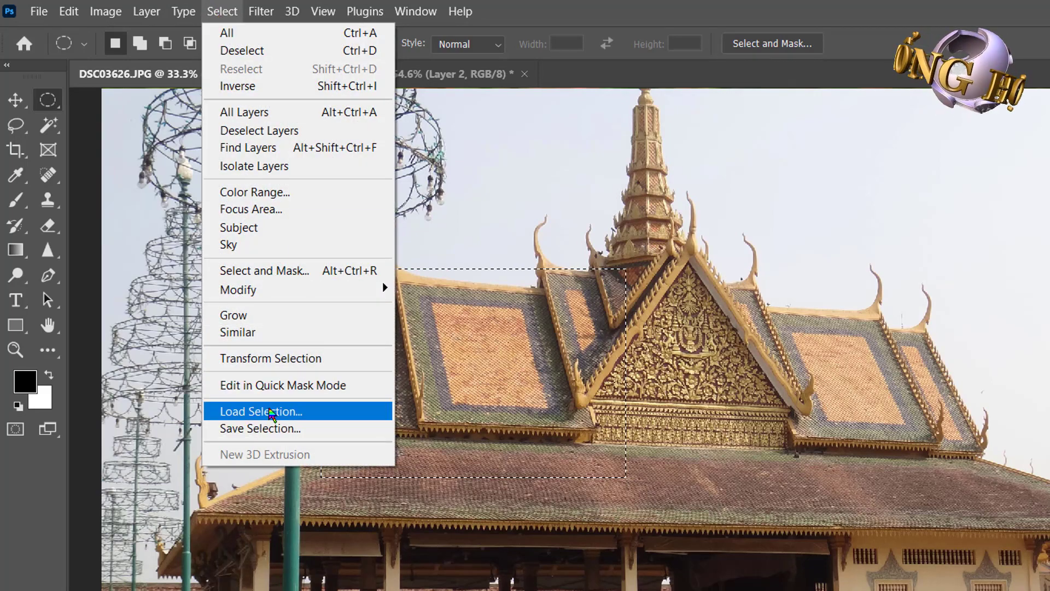
pyautogui.click(271, 413)
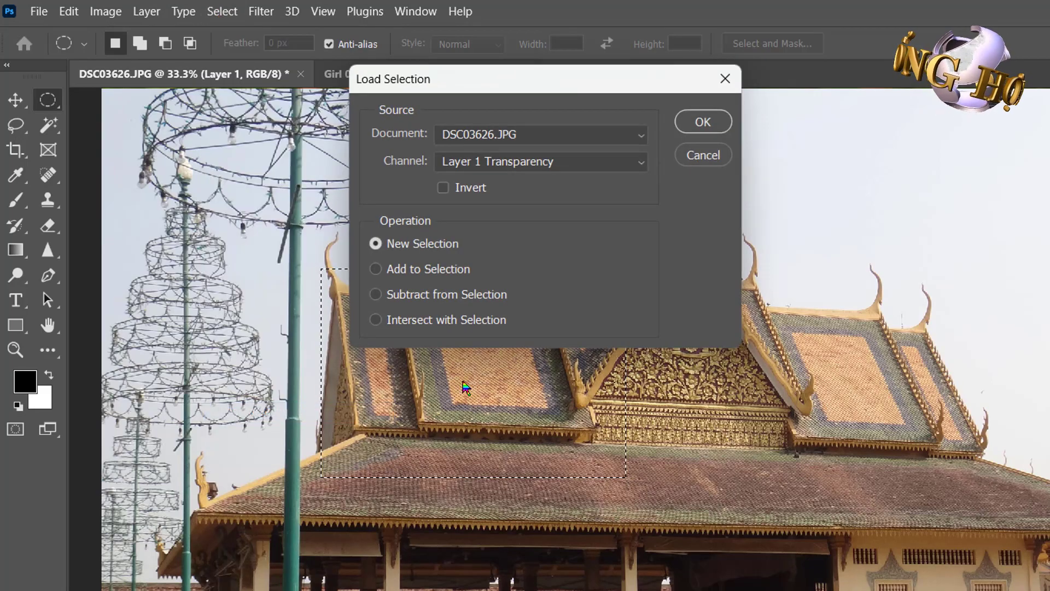
pyautogui.click(639, 163)
pyautogui.click(473, 232)
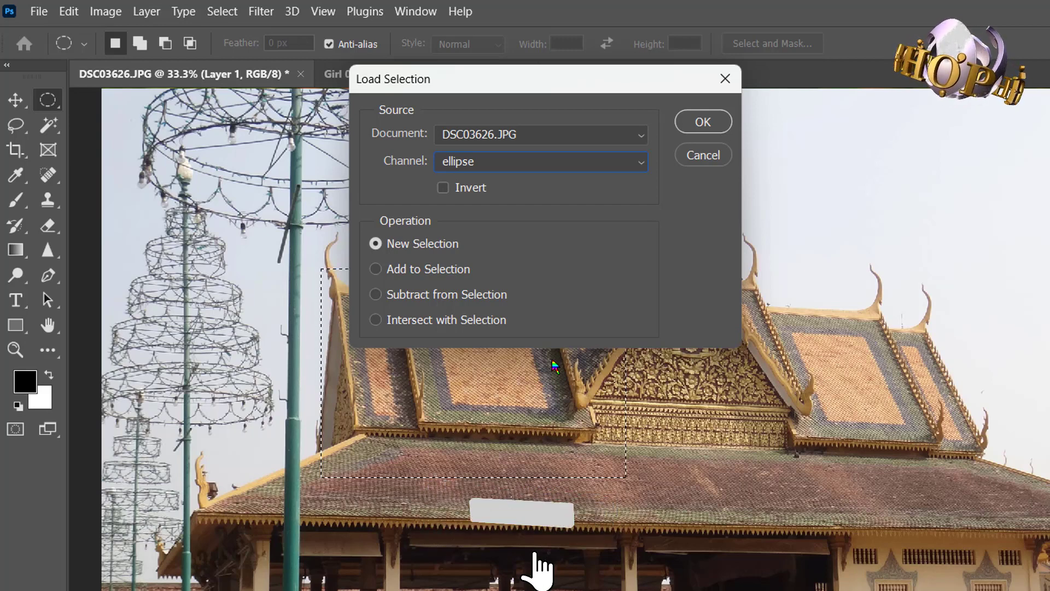
pyautogui.click(376, 270)
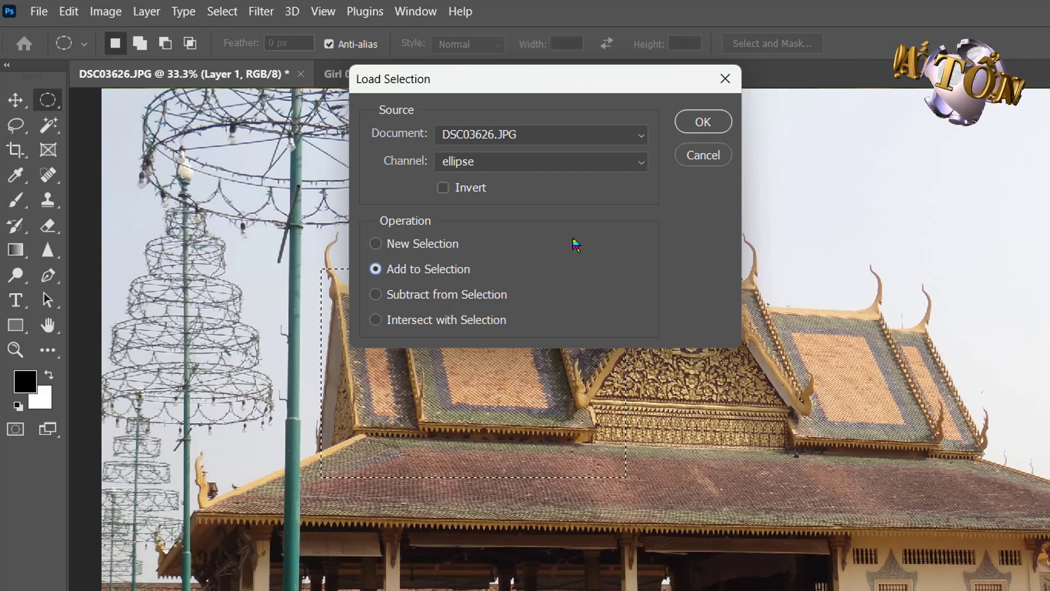
pyautogui.click(695, 124)
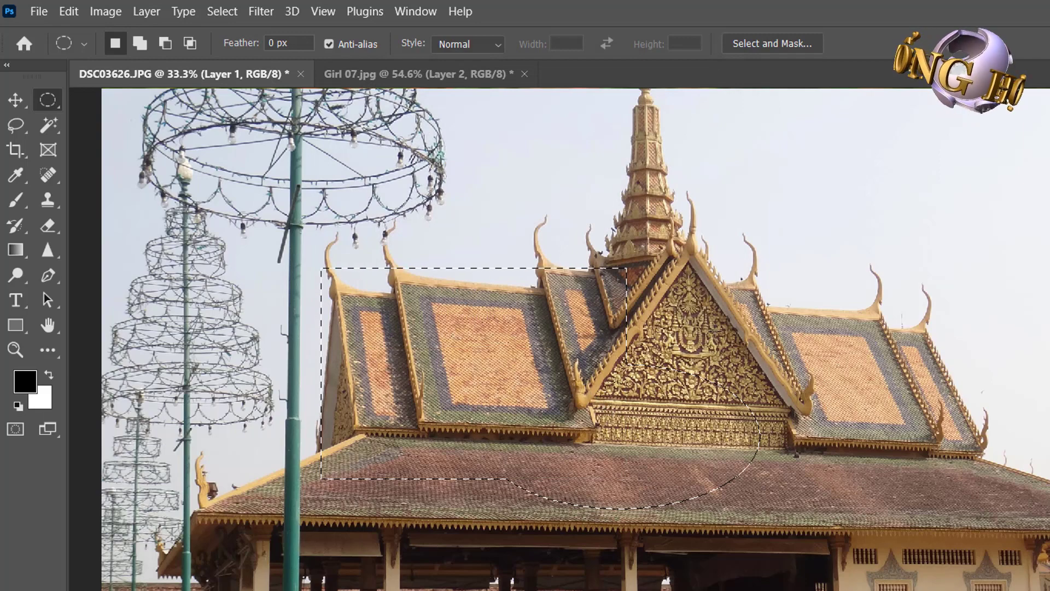
# Step: Fill the combined selection with the black foreground color, and undo both the fill and the added ellipse
pyautogui.hotkey('alt', 'BackSpace')
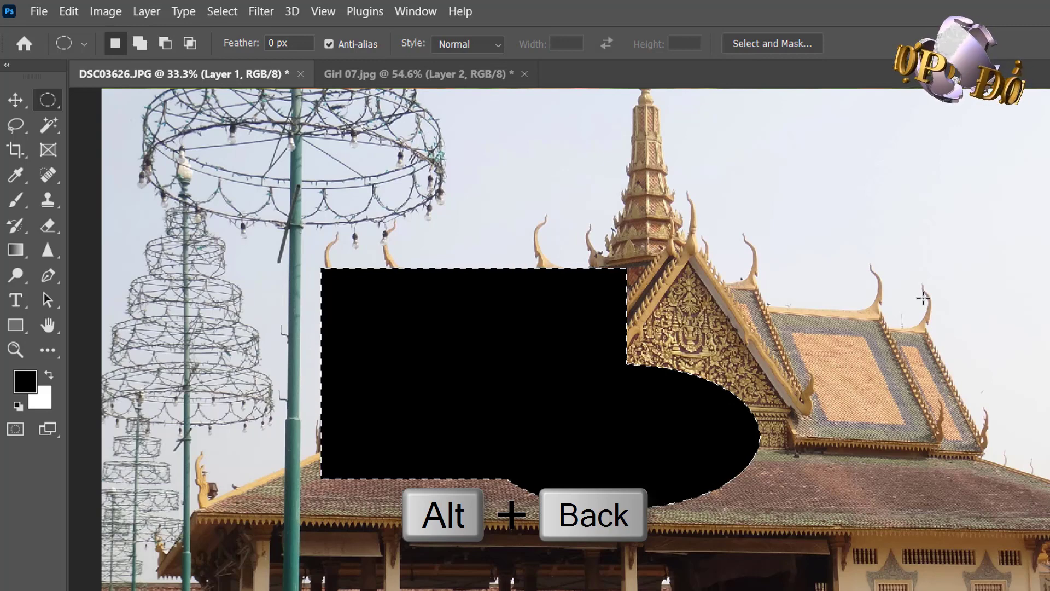
pyautogui.hotkey('ctrl', 'z')
pyautogui.hotkey('ctrl', 'z')
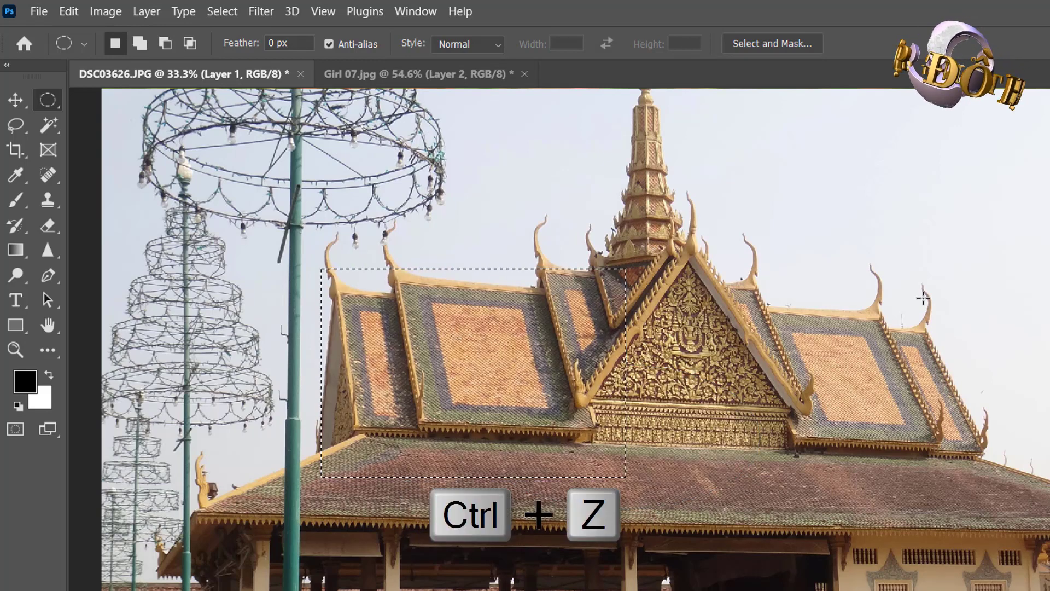
# Step: Load the ellipse channel with Subtract from Selection to cut it out of the rectangular selection
pyautogui.click(227, 15)
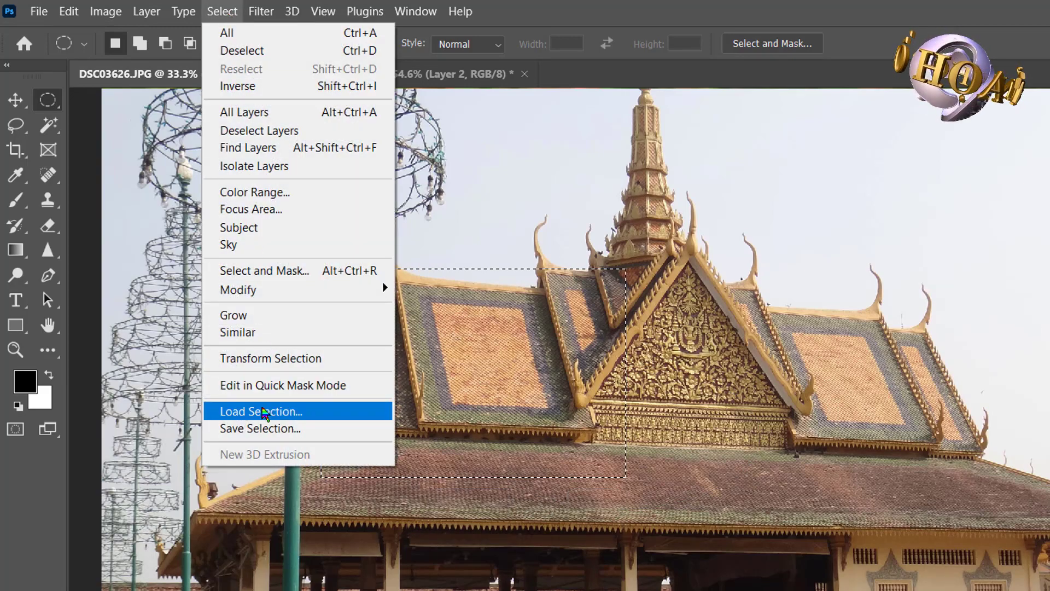
pyautogui.click(262, 411)
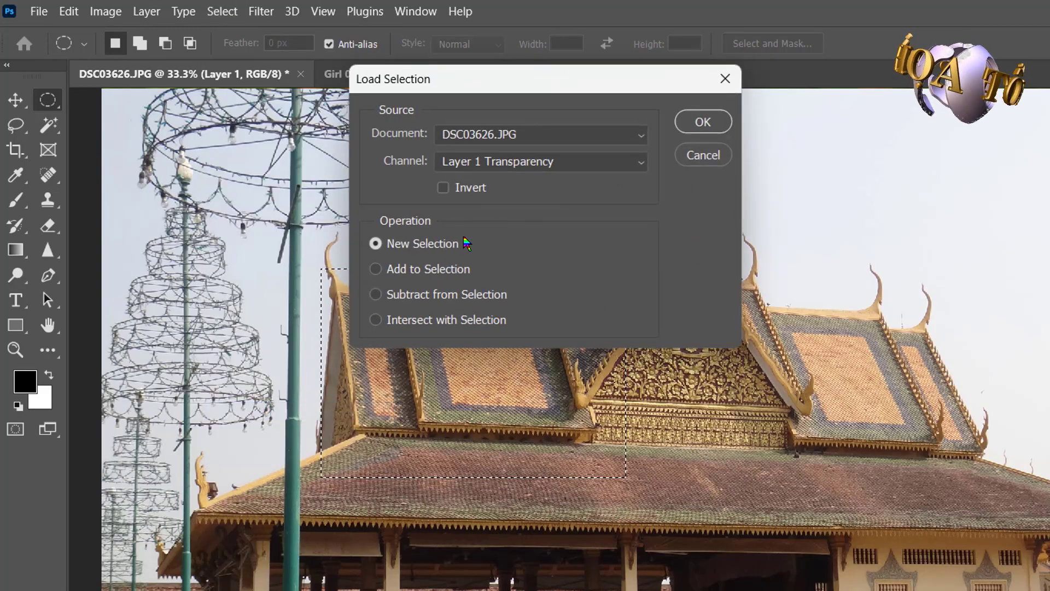
pyautogui.click(621, 170)
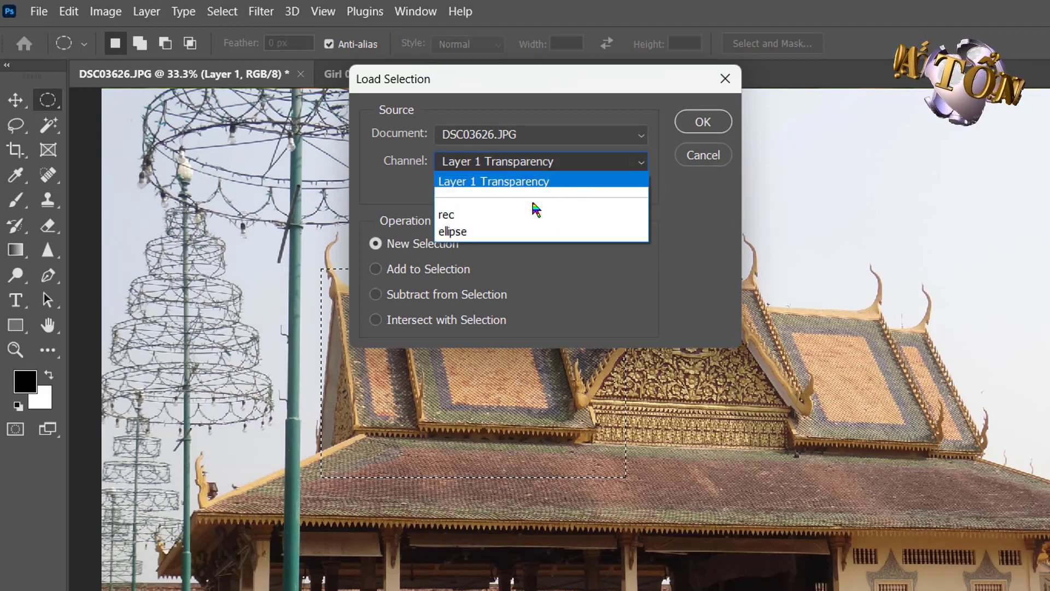
pyautogui.click(470, 232)
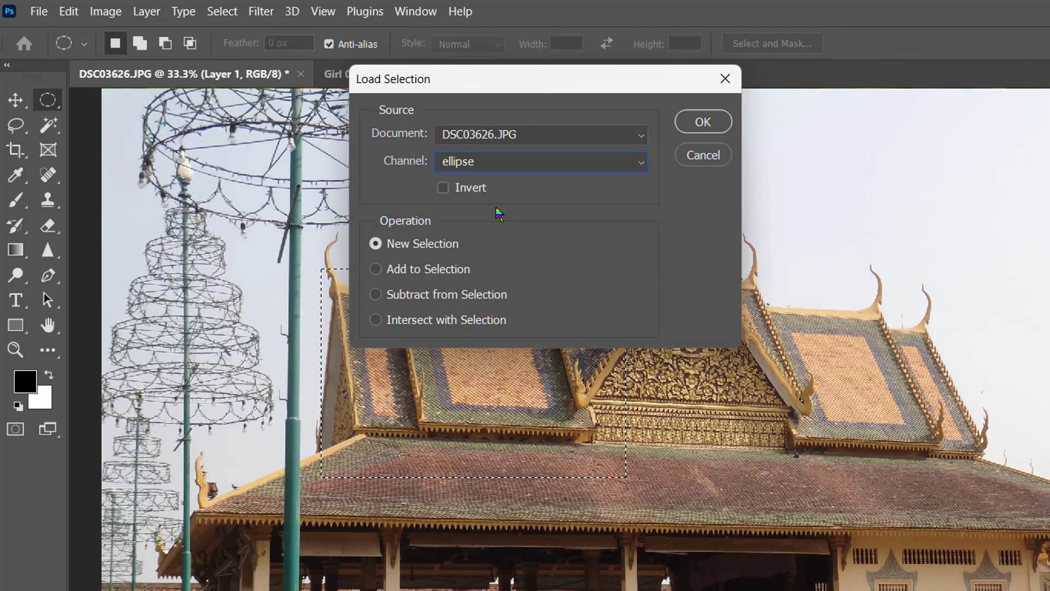
pyautogui.click(376, 295)
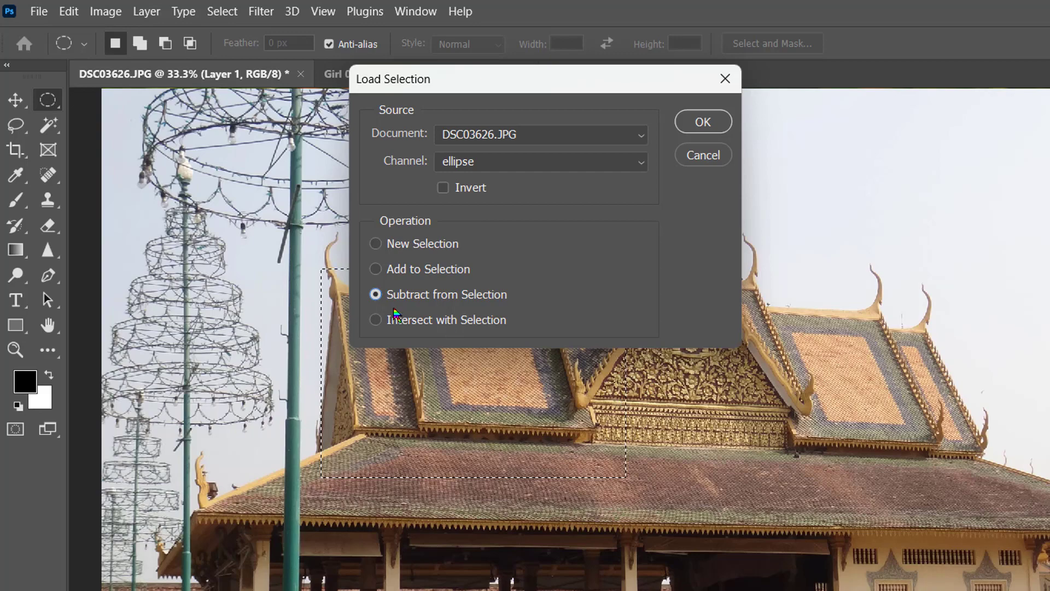
pyautogui.click(703, 121)
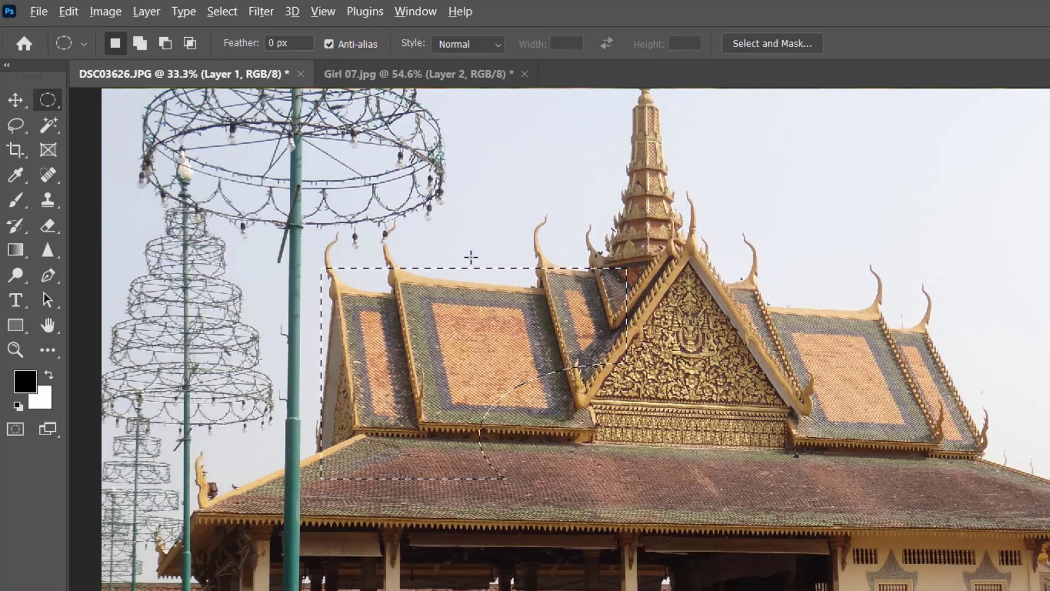
# Step: Fill the subtracted selection with the black foreground color, and undo both the fill and the ellipse subtraction
pyautogui.hotkey('alt', 'BackSpace')
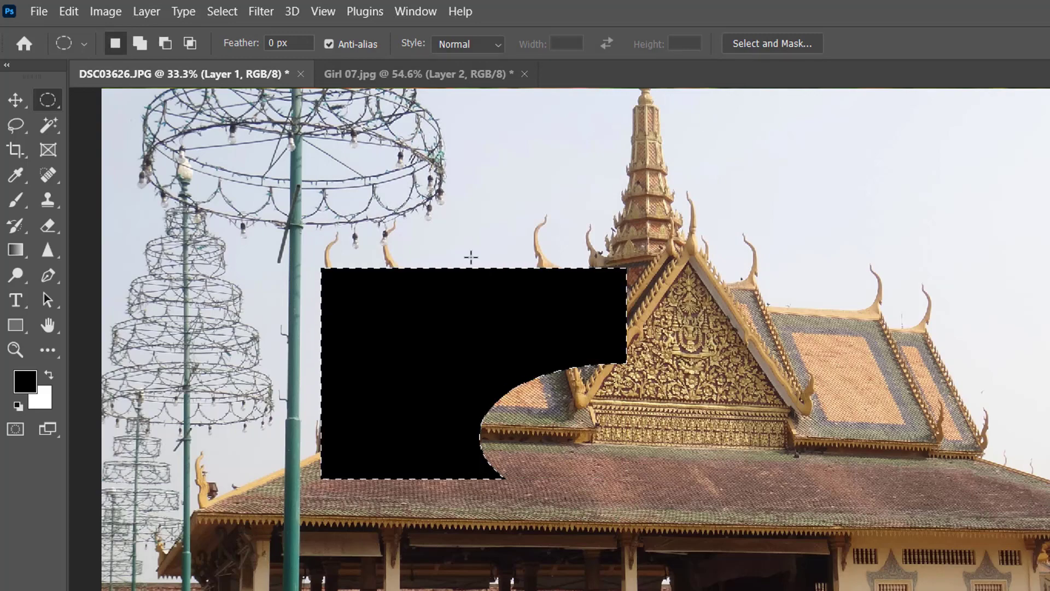
pyautogui.hotkey('ctrl', 'z')
pyautogui.hotkey('ctrl', 'z')
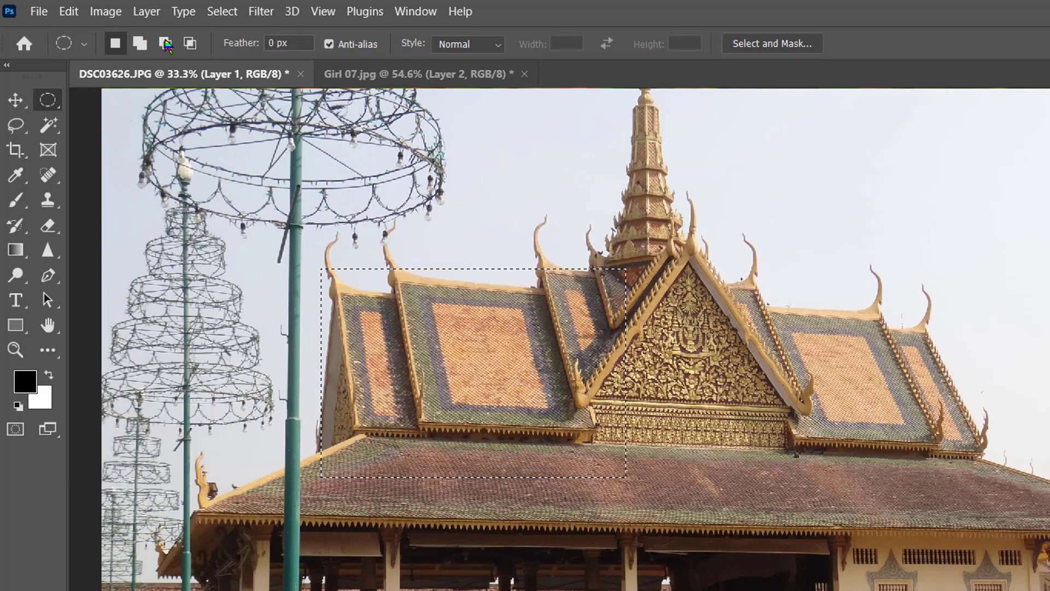
# Step: Load the ellipse channel with Intersect with Selection to keep only its overlap with the rectangular selection
pyautogui.click(216, 13)
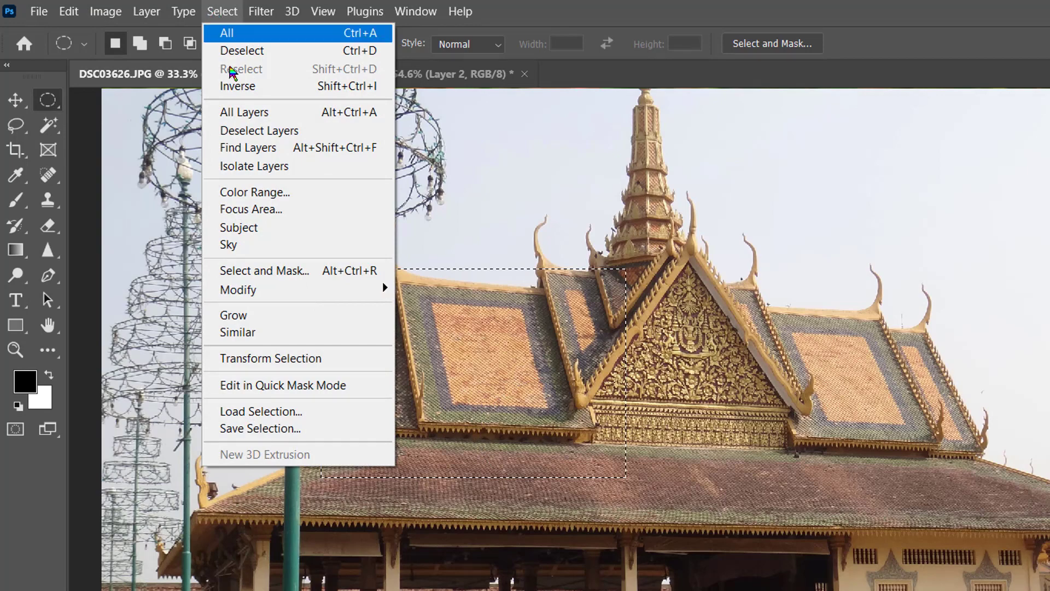
pyautogui.click(253, 416)
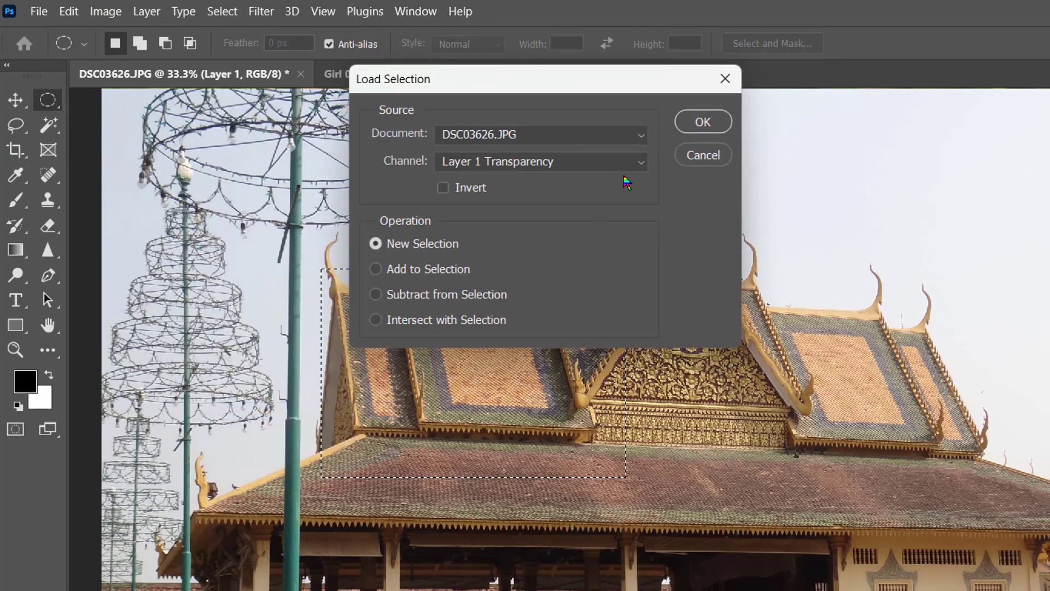
pyautogui.click(633, 159)
pyautogui.click(490, 232)
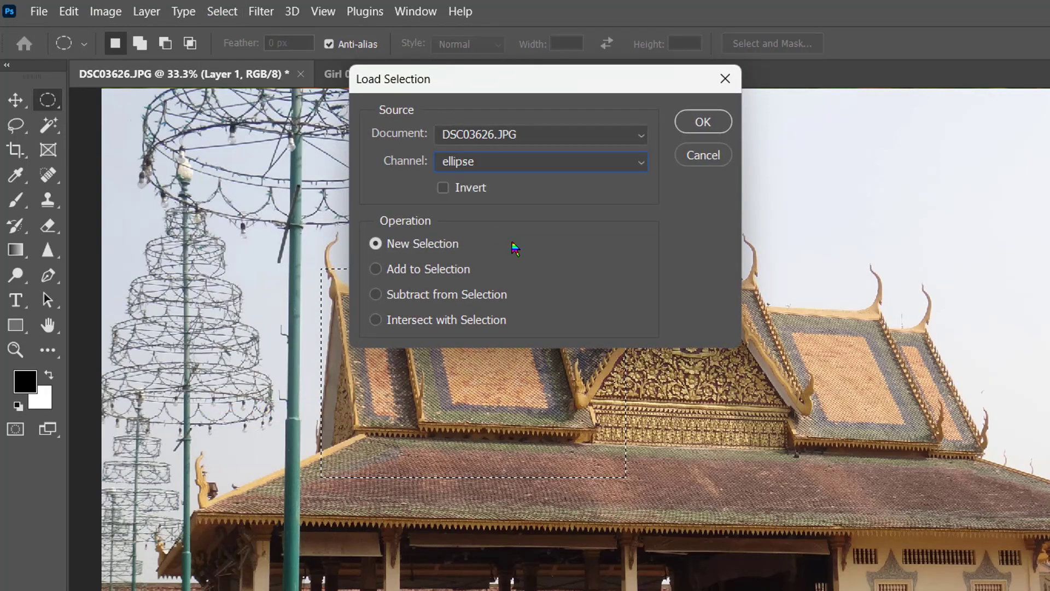
pyautogui.click(376, 321)
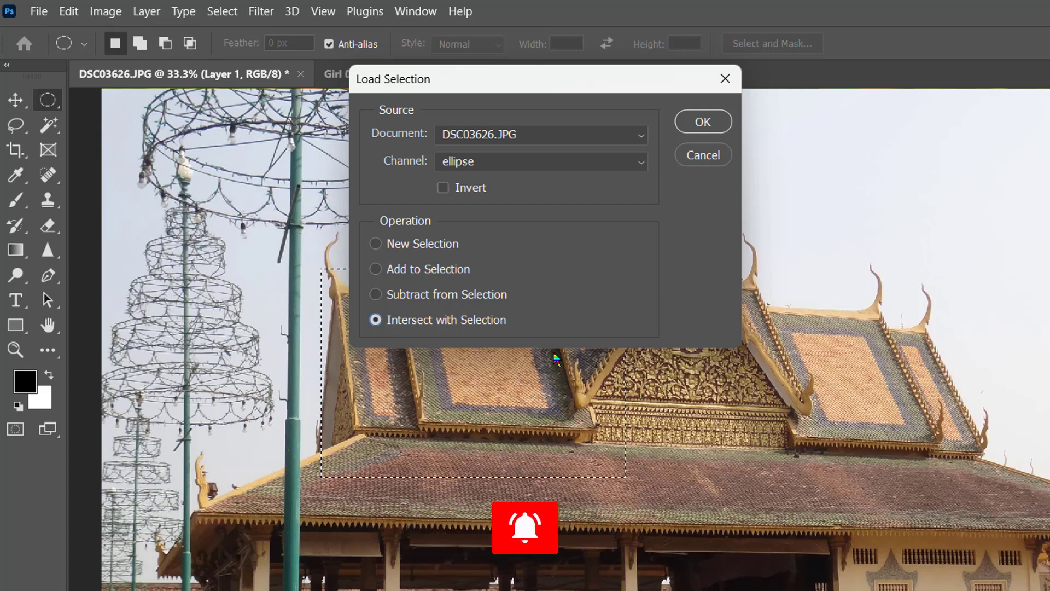
pyautogui.click(702, 127)
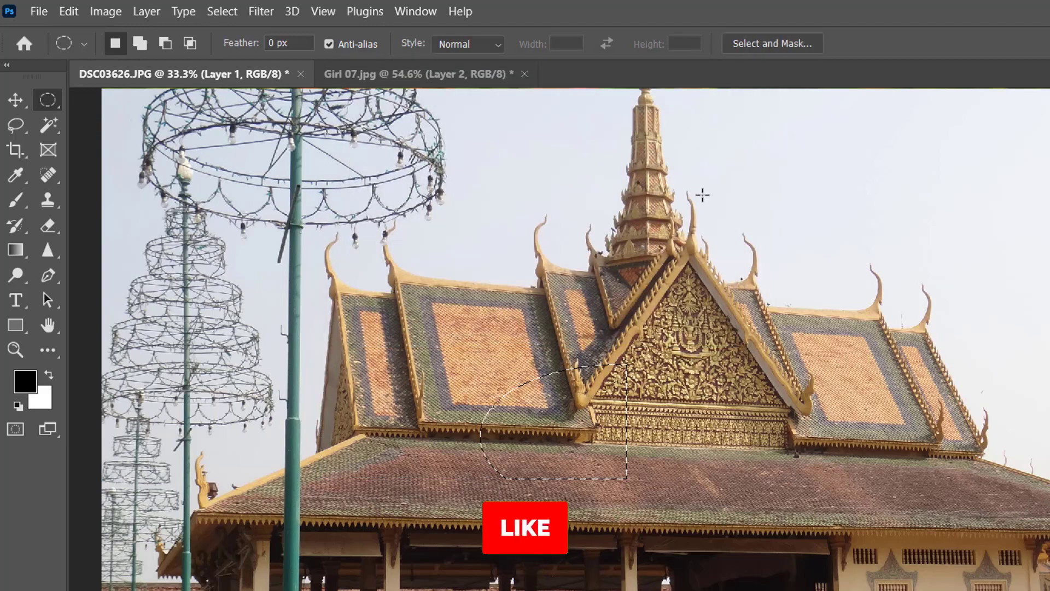
# Step: Fill the intersected selection with the black foreground color, and undo both the fill and the ellipse intersection
pyautogui.hotkey('alt', 'BackSpace')
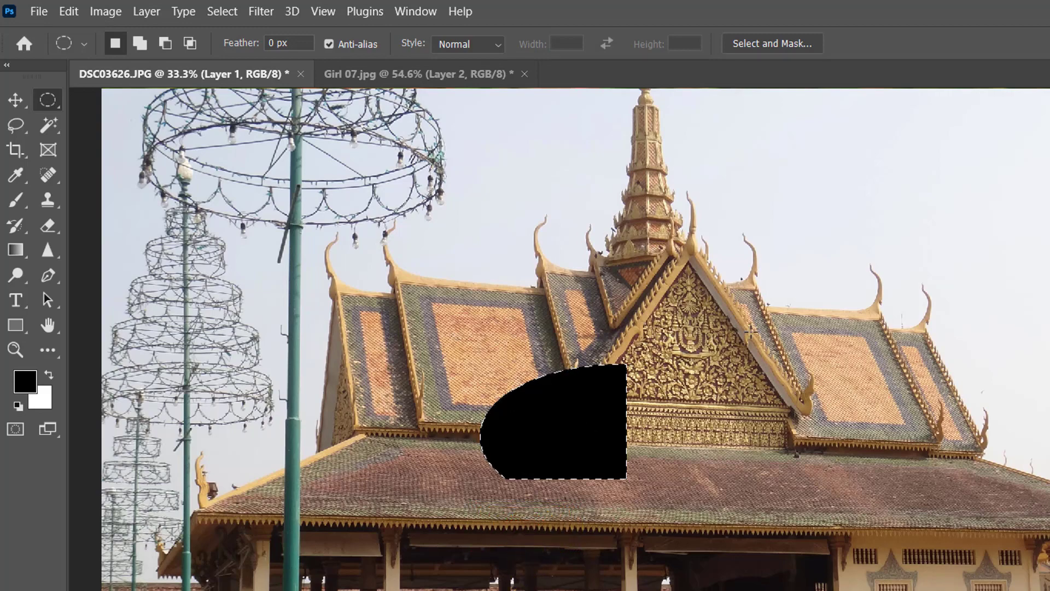
pyautogui.hotkey('ctrl', 'z')
pyautogui.hotkey('ctrl', 'z')
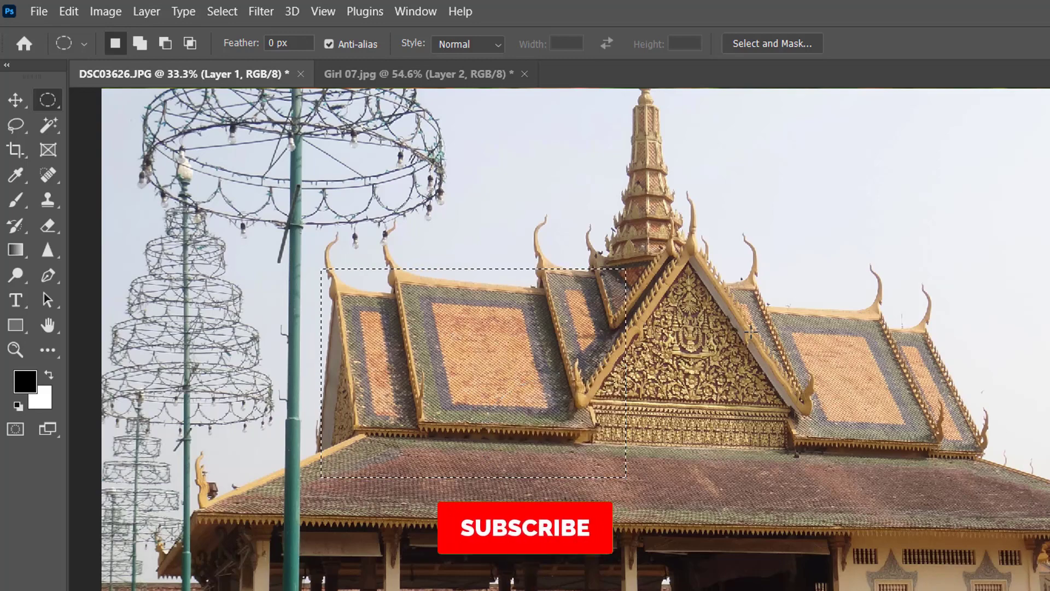